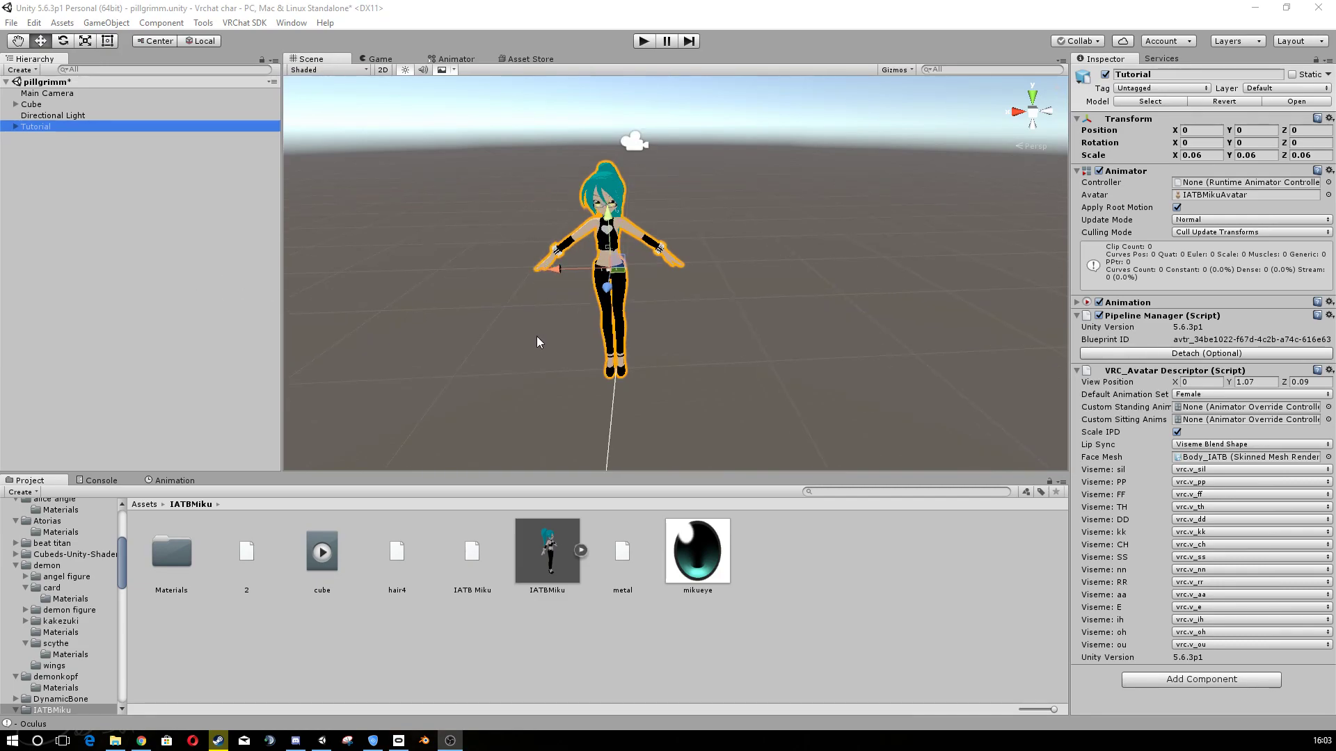
- Create a 3D cube and move it out of the Tutorial avatar to the scene's root level, directly above Tutorial
scroll(536, 327, "up", 5)
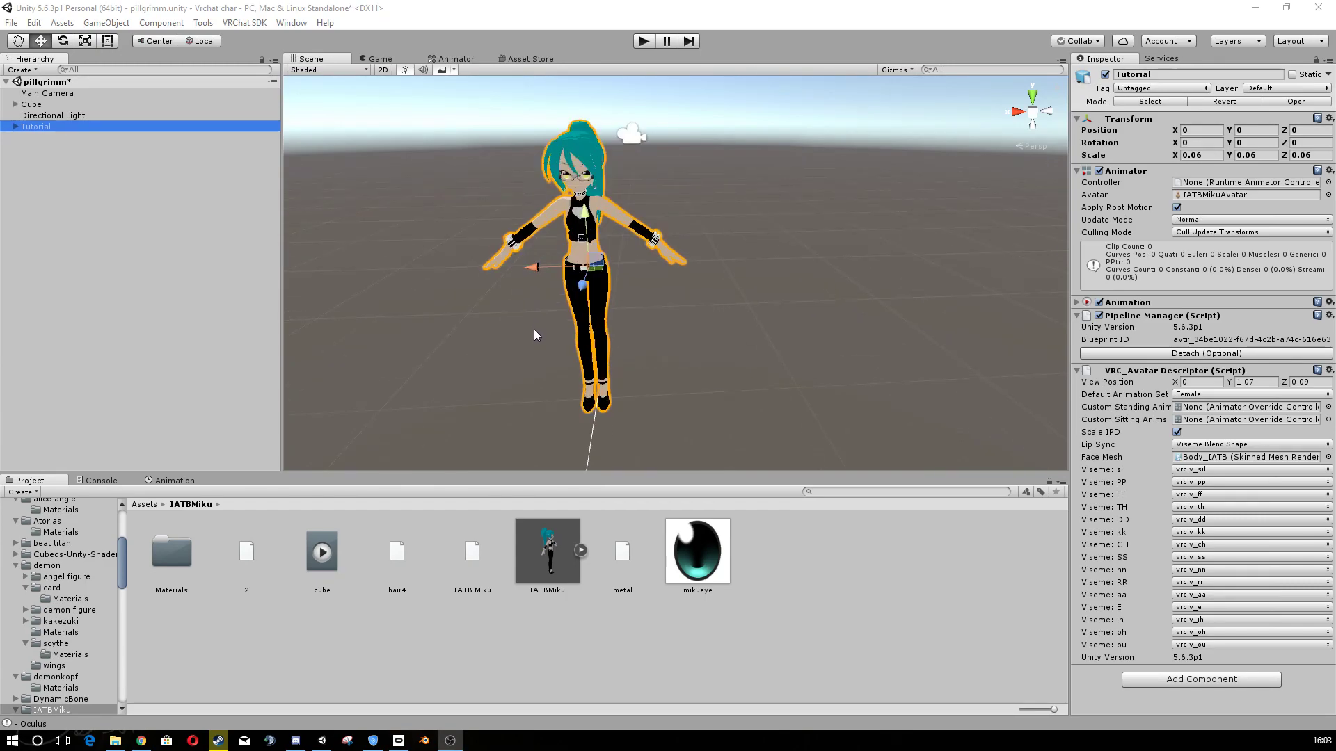
key("w")
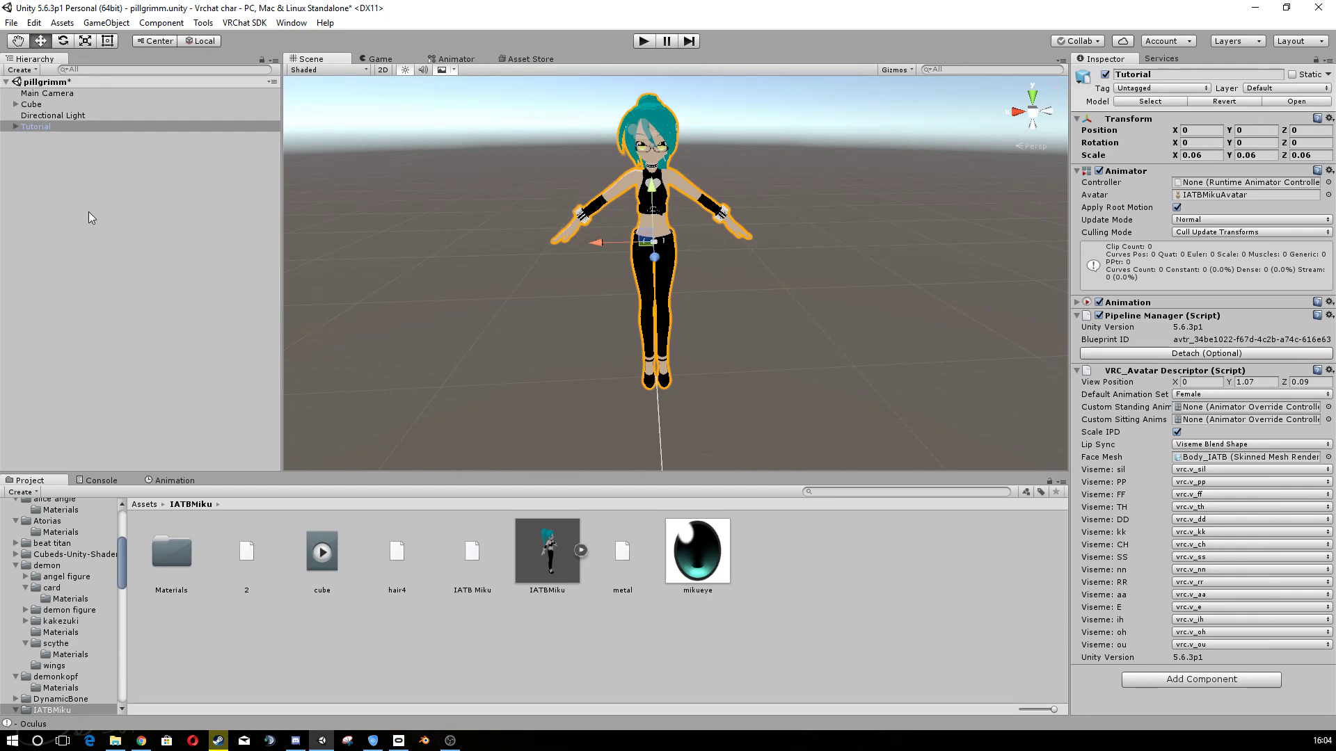
right_click(68, 169)
mouse_move(154, 301)
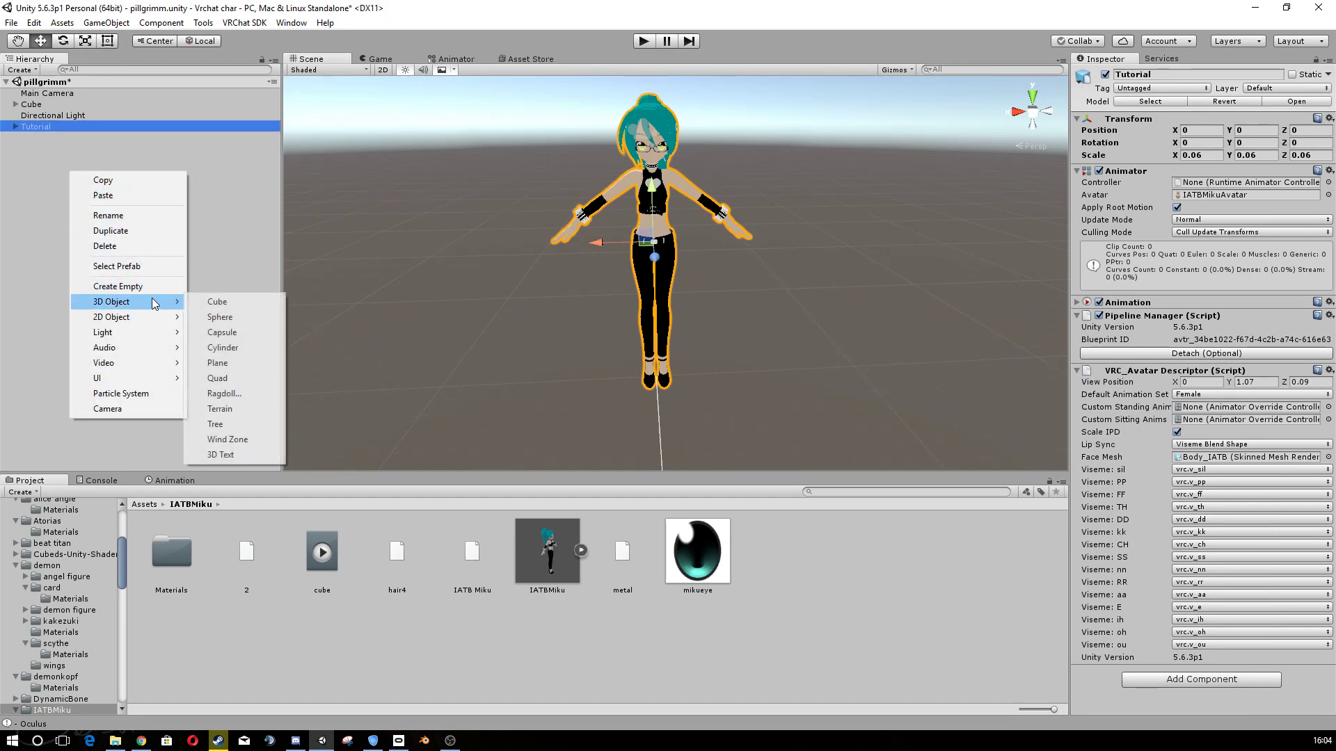
left_click(209, 303)
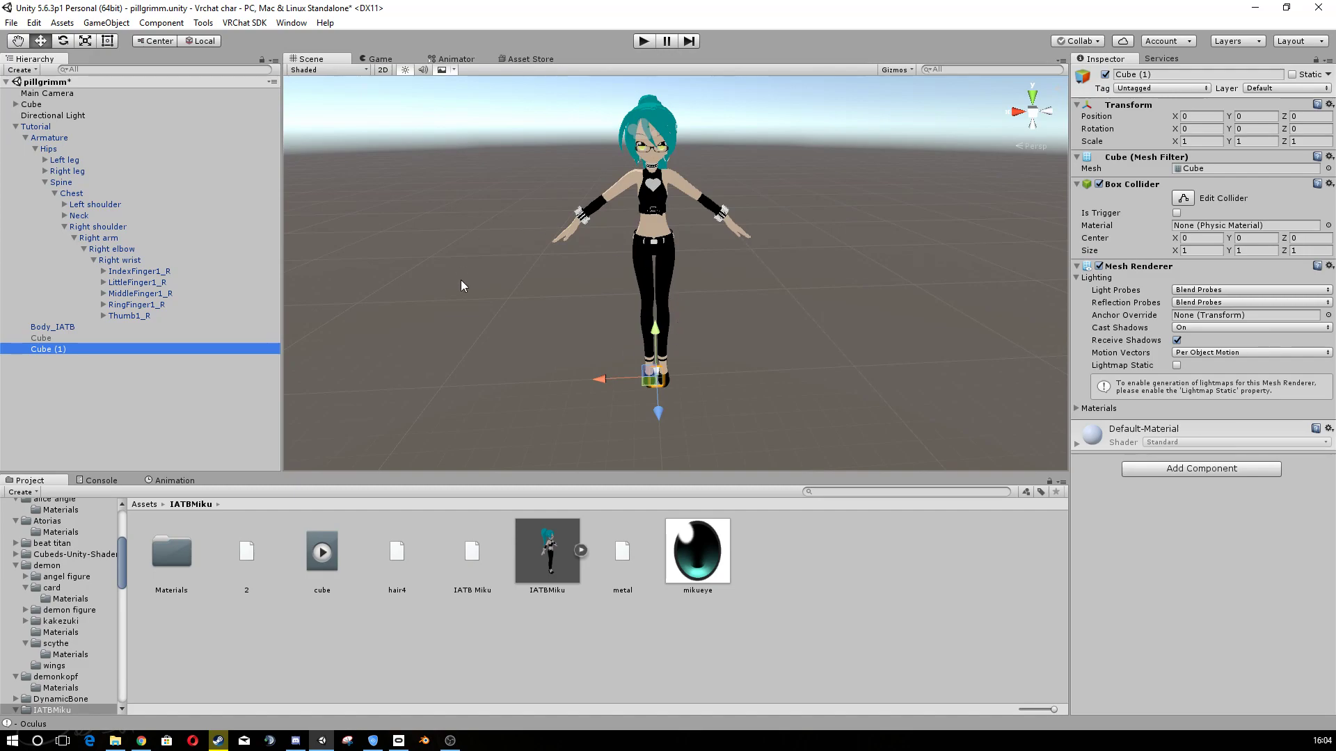
left_click_drag(54, 349, 28, 123)
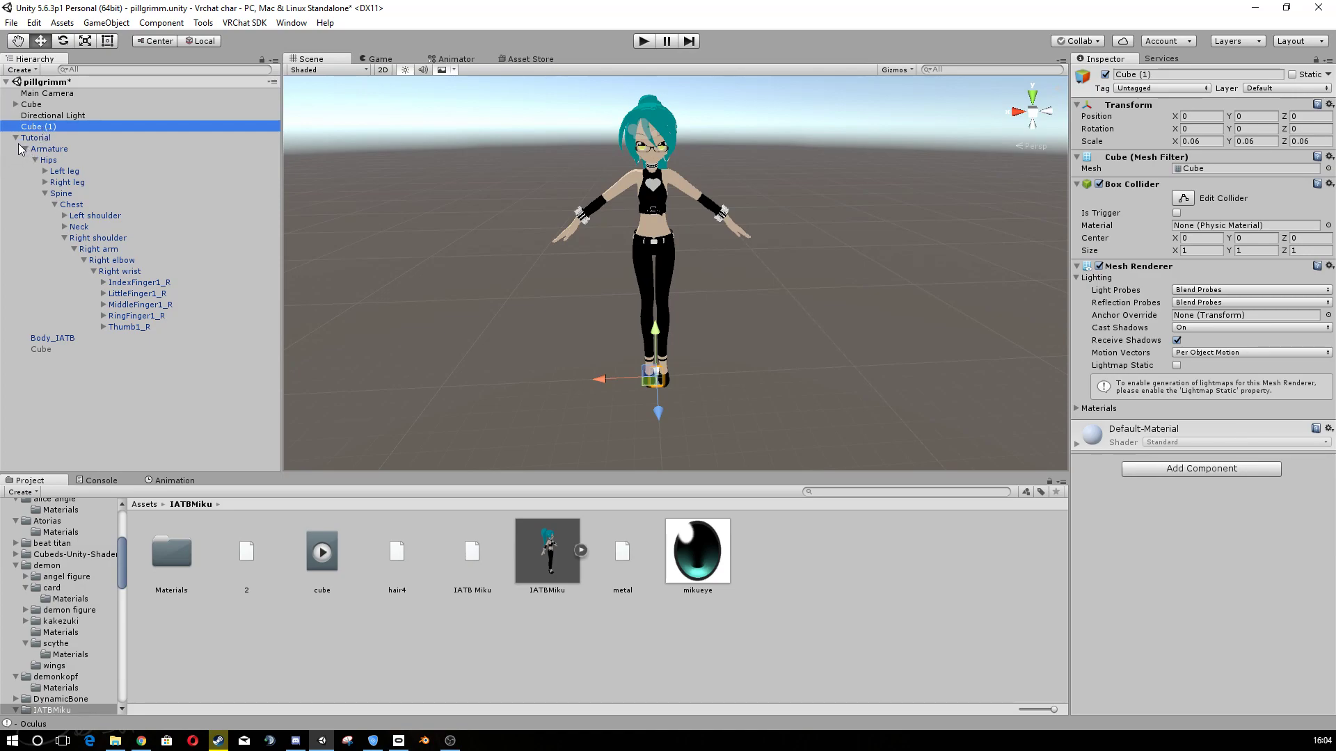
- Collapse the expanded bone hierarchy, including the right arm, chest and hips, and the Tutorial object itself
left_click(16, 138)
left_click(16, 138)
left_click(83, 260)
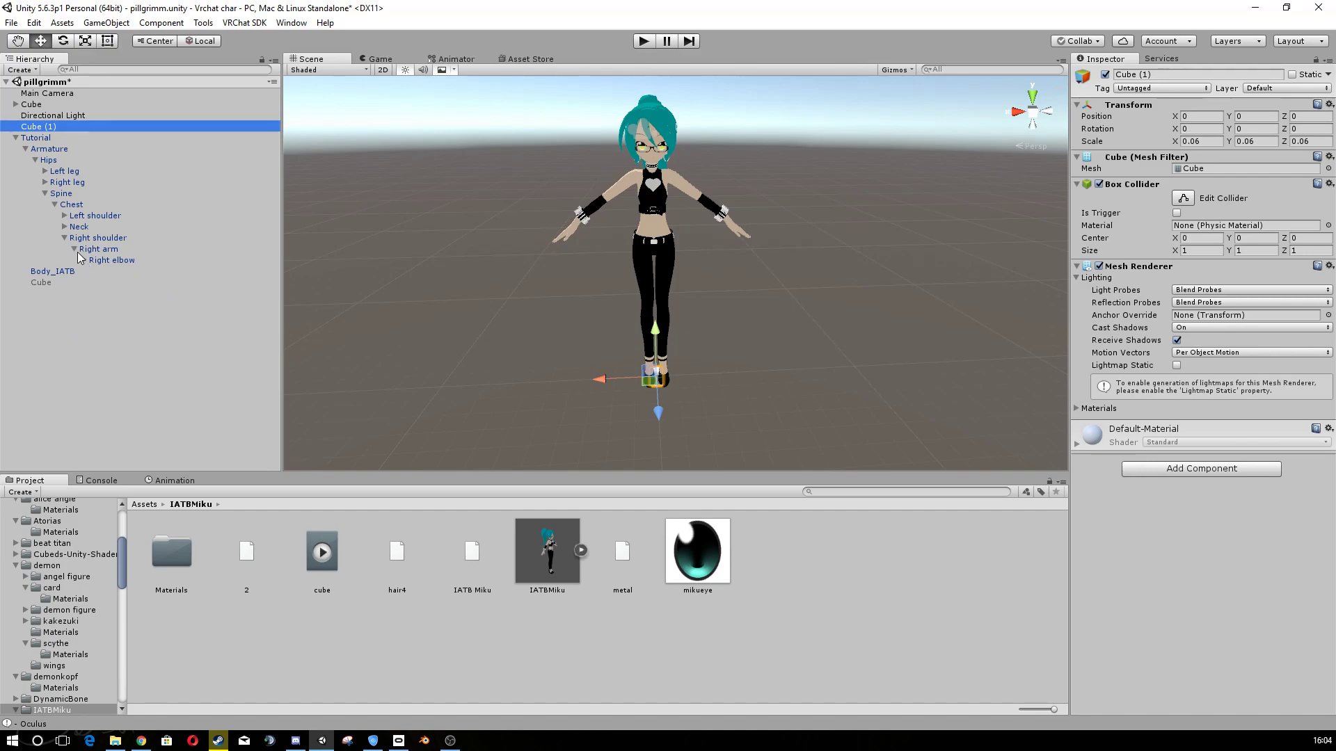
left_click(78, 249)
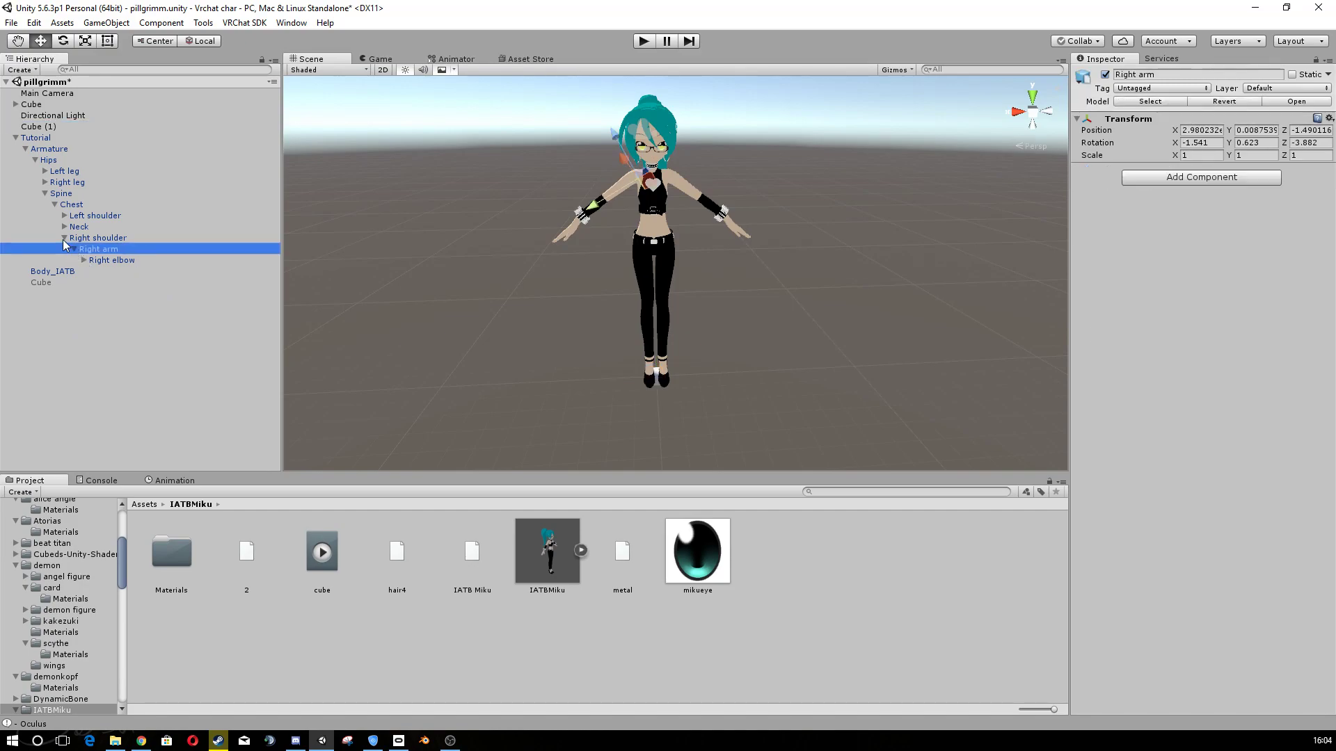
left_click(54, 205)
left_click(37, 161)
left_click(16, 137)
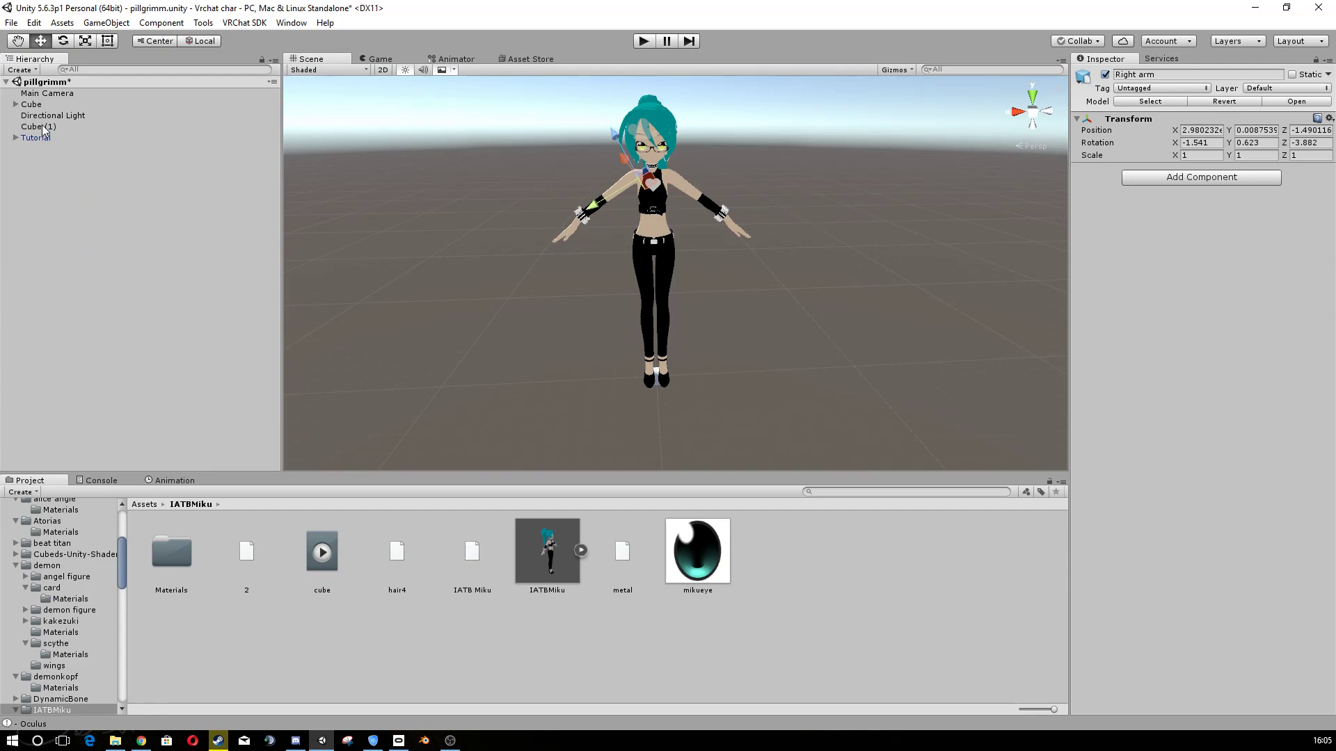
- Move the new cube beside the avatar's right hand, about X 0.225, Y 0.705, and rotate it about -46° around Z
left_click(44, 126)
key("f")
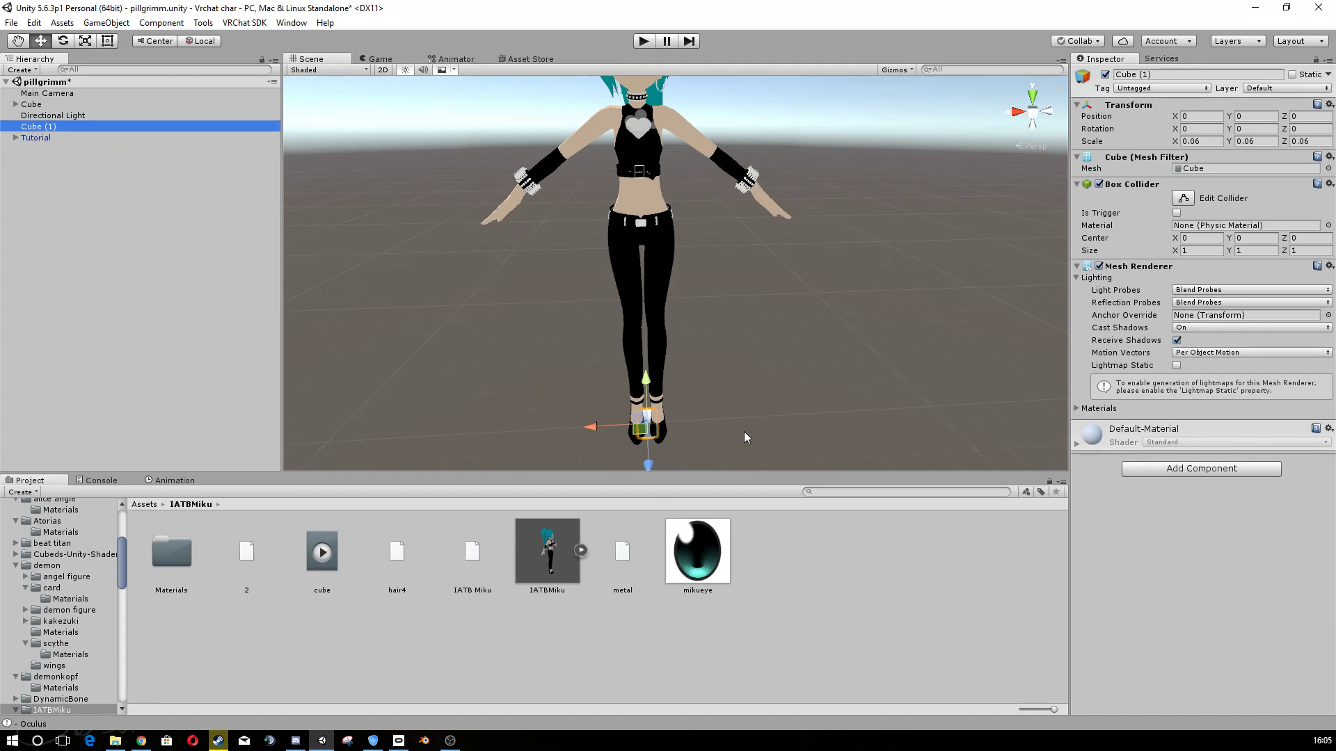
left_click_drag(646, 388, 516, 204)
left_click(62, 41)
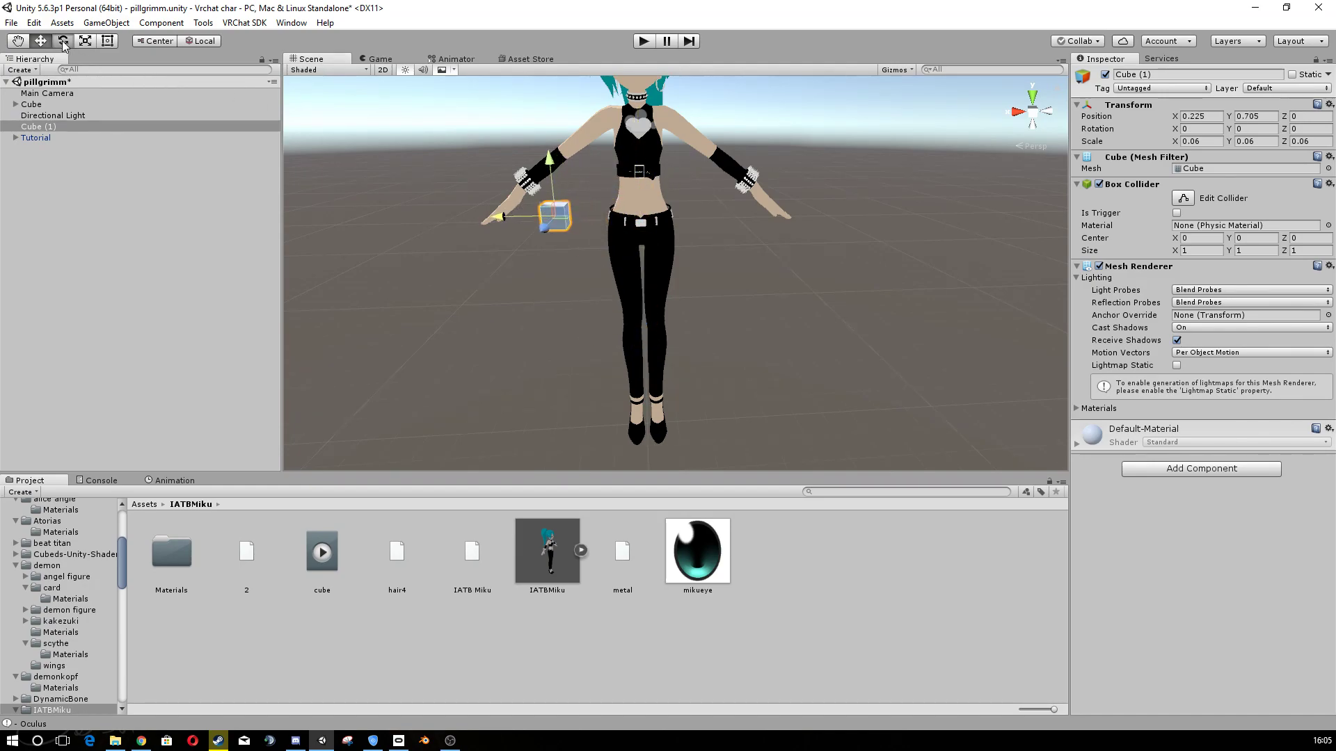
left_click_drag(556, 165, 465, 227)
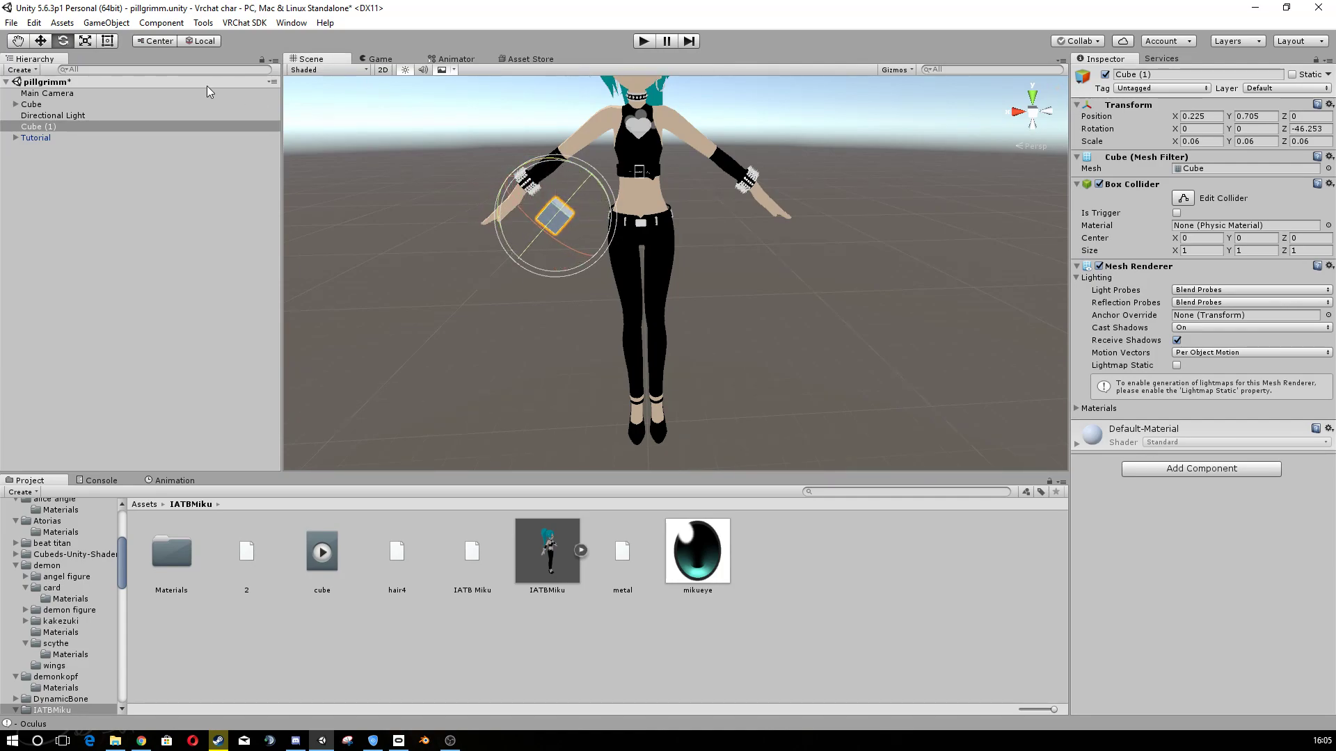
- Move the cube against the palm of the right hand, at about X 0.308, Y 0.707, Z -0.021
left_click(42, 42)
left_click_drag(506, 180, 481, 191)
left_click(495, 199)
left_click(555, 228)
left_click_drag(612, 282, 727, 264, "alt")
left_click(674, 311)
left_click(651, 284)
left_click(676, 333)
left_click(654, 283)
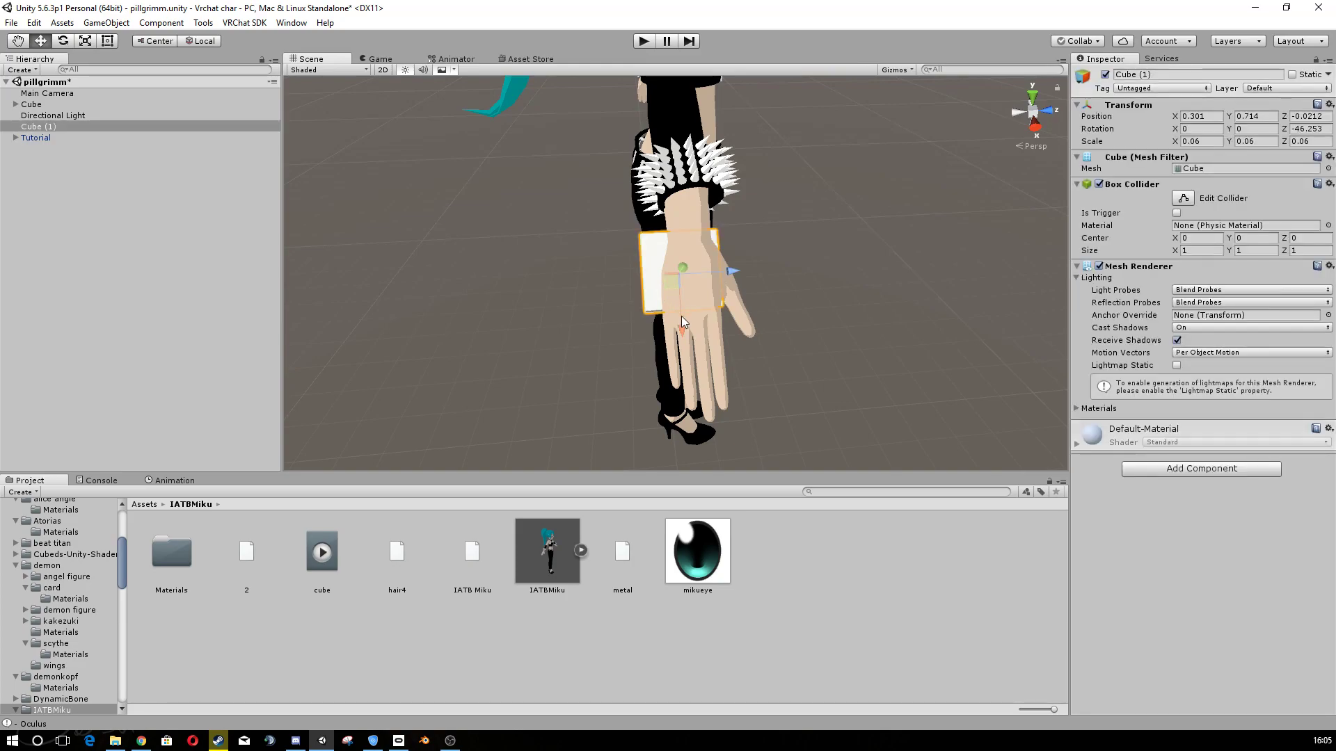
left_click_drag(682, 328, 682, 336)
- Examine the cube's placement against the avatar's right hand from the front, the side and several distances
left_click_drag(790, 278, 756, 277, "alt")
left_click_drag(868, 249, 876, 198, "alt")
right_click_drag(878, 198, 581, 171)
middle_click_drag(580, 171, 450, 274)
right_click_drag(450, 274, 446, 320)
middle_click_drag(447, 320, 554, 295)
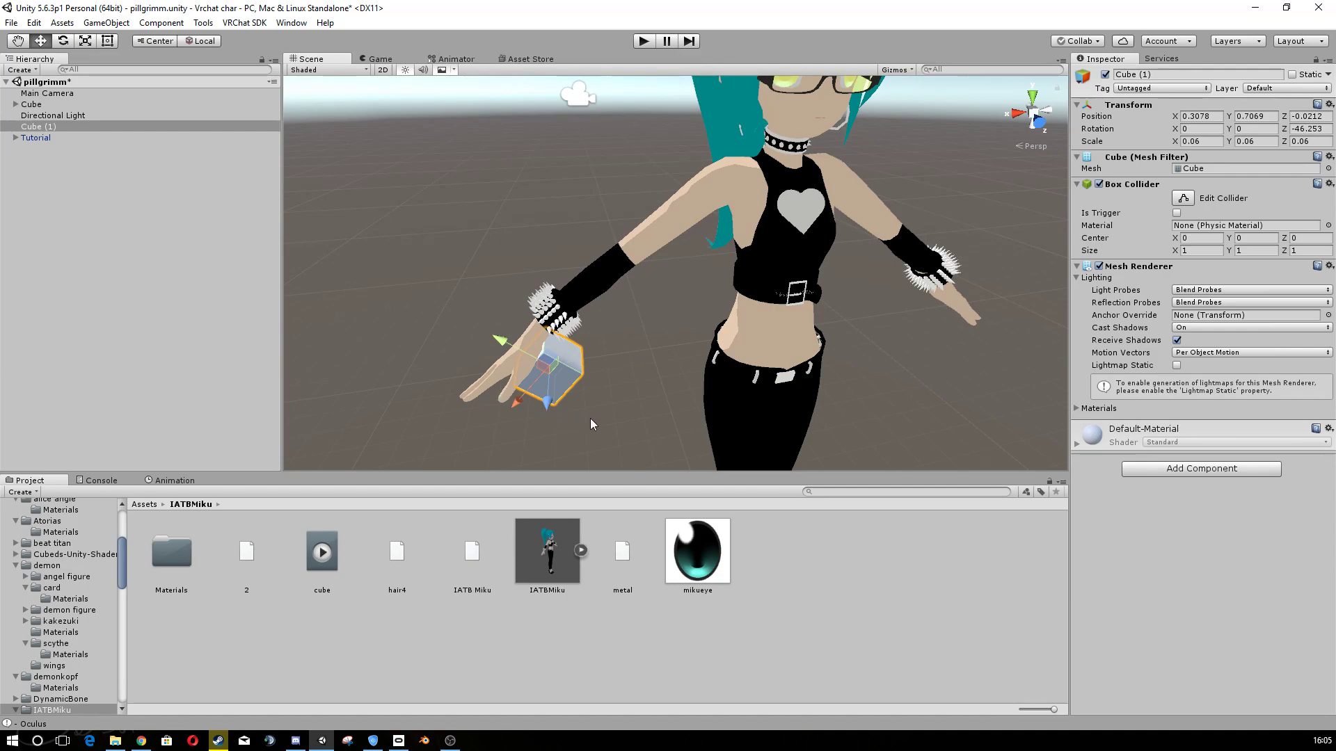
middle_click_drag(590, 419, 680, 379)
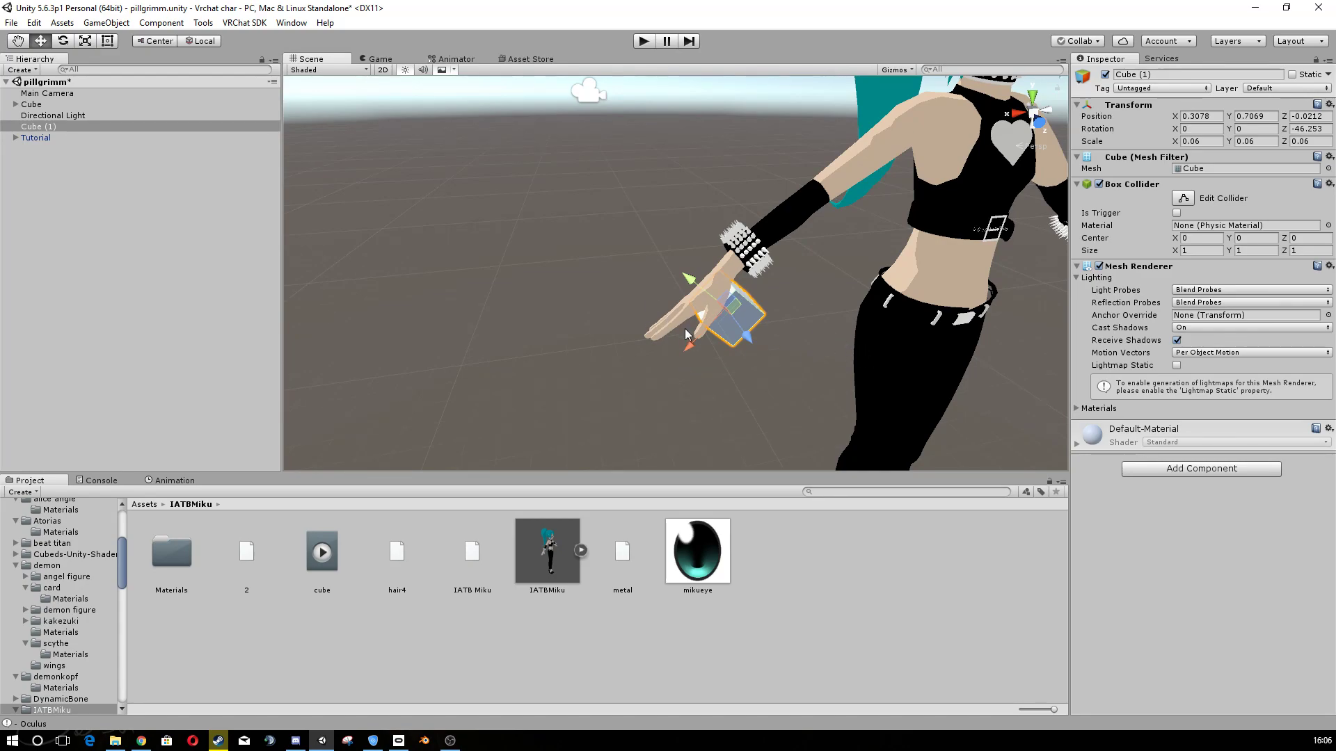
left_click_drag(825, 369, 910, 388, "alt")
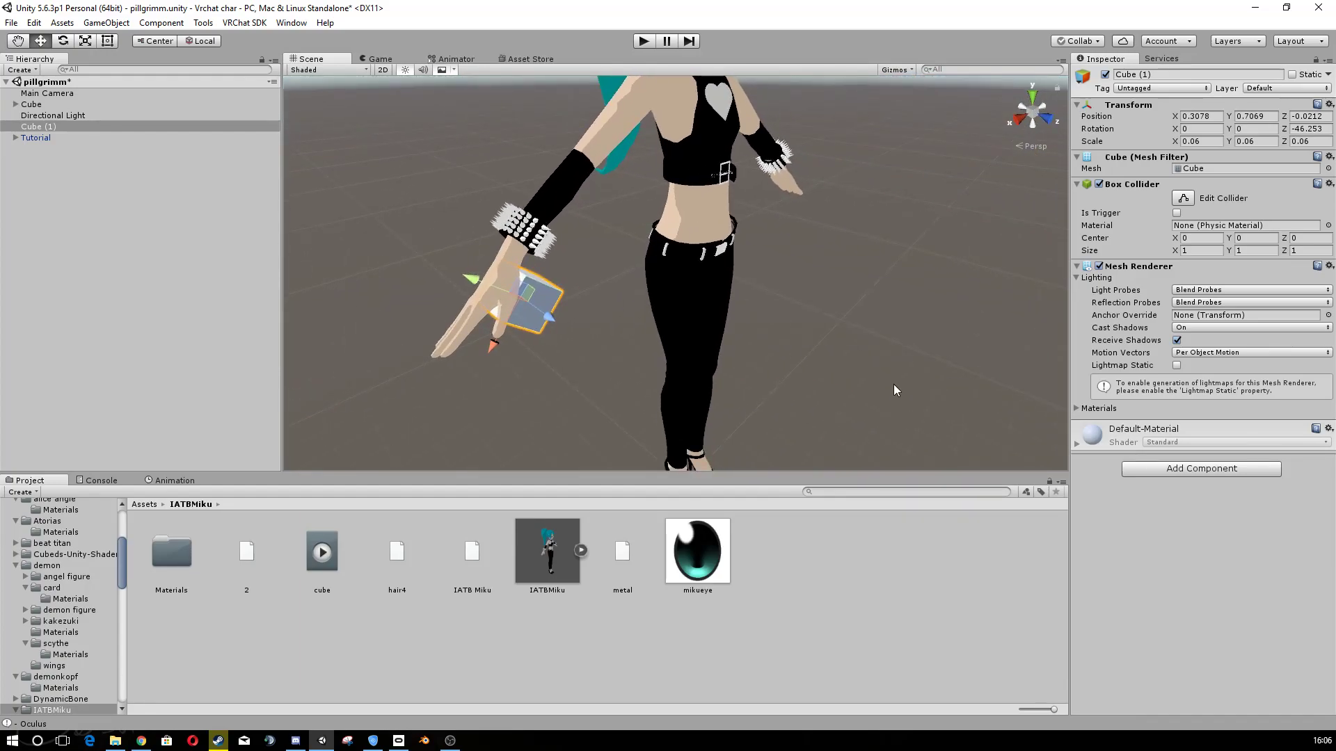
left_click_drag(722, 386, 961, 380, "alt")
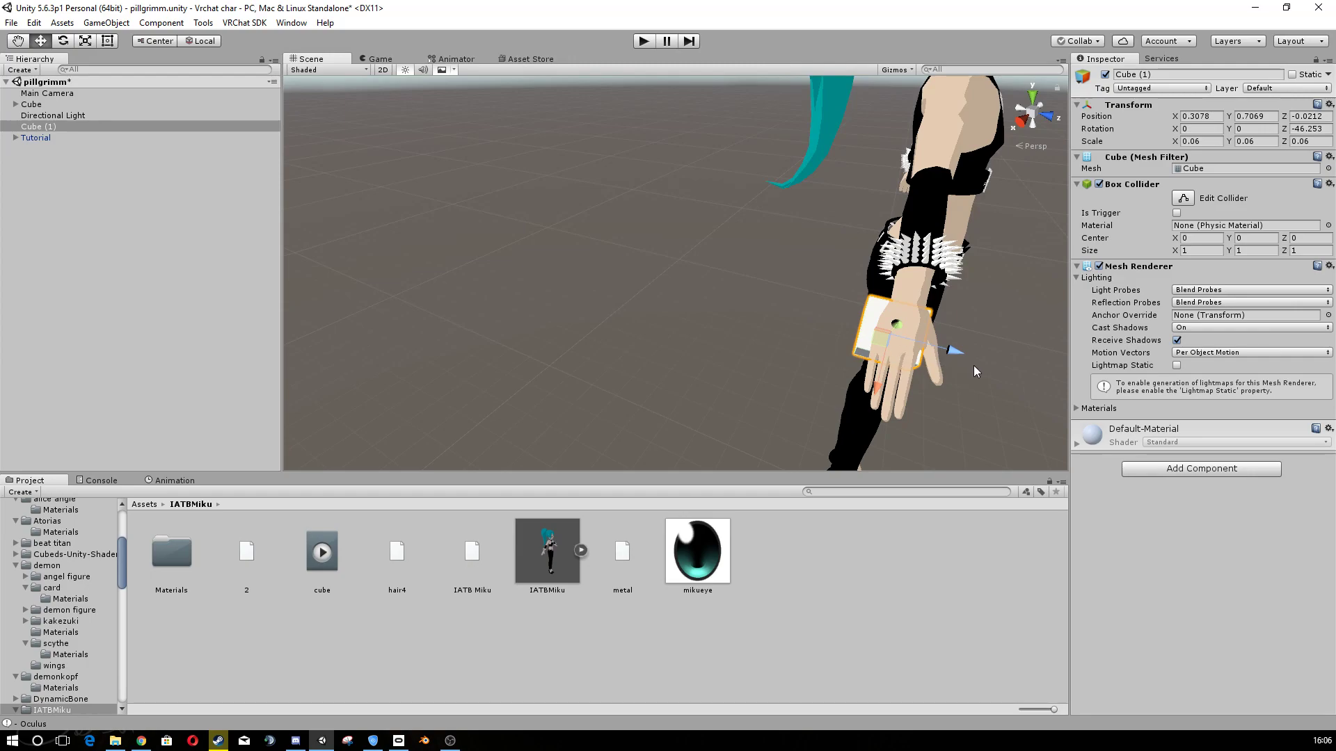
left_click_drag(981, 361, 879, 346, "alt")
right_click_drag(879, 346, 785, 307)
middle_click_drag(778, 302, 693, 283)
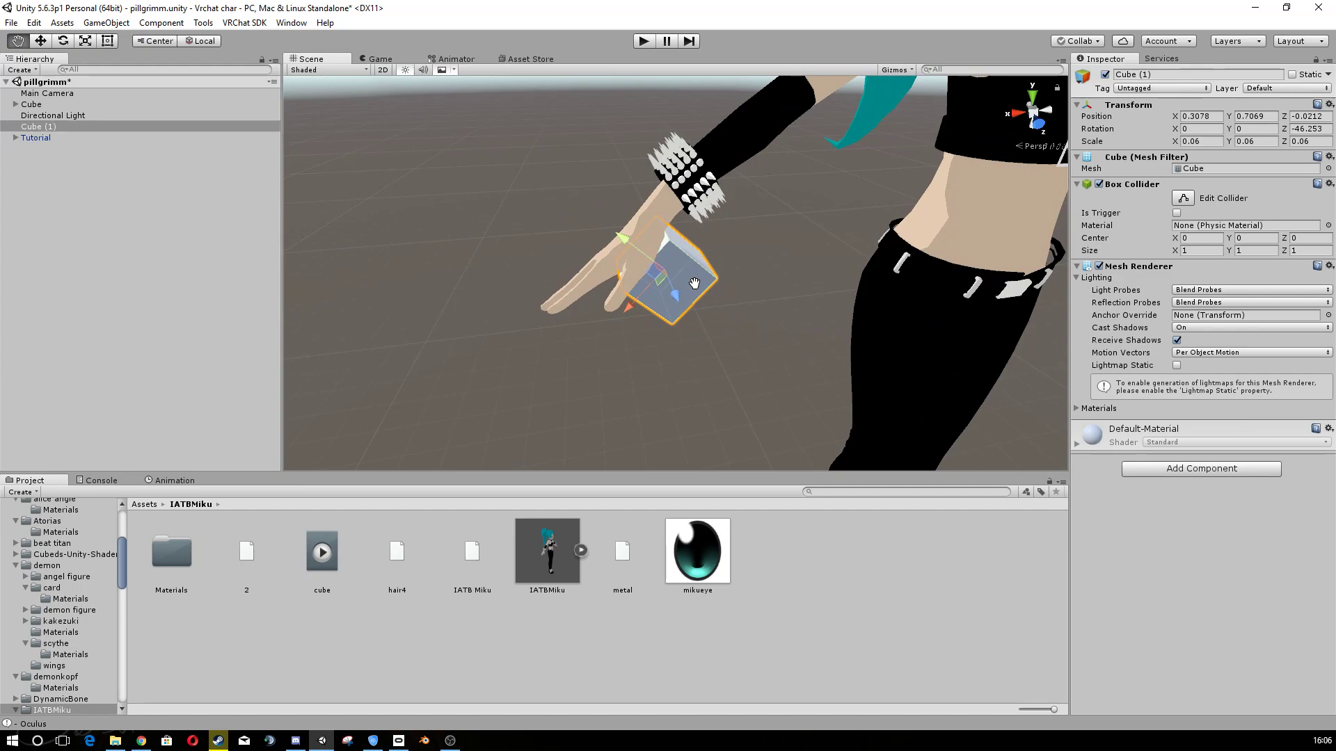
scroll(693, 283, "down", 1)
scroll(695, 286, "up", 1)
scroll(694, 341, "down", 3)
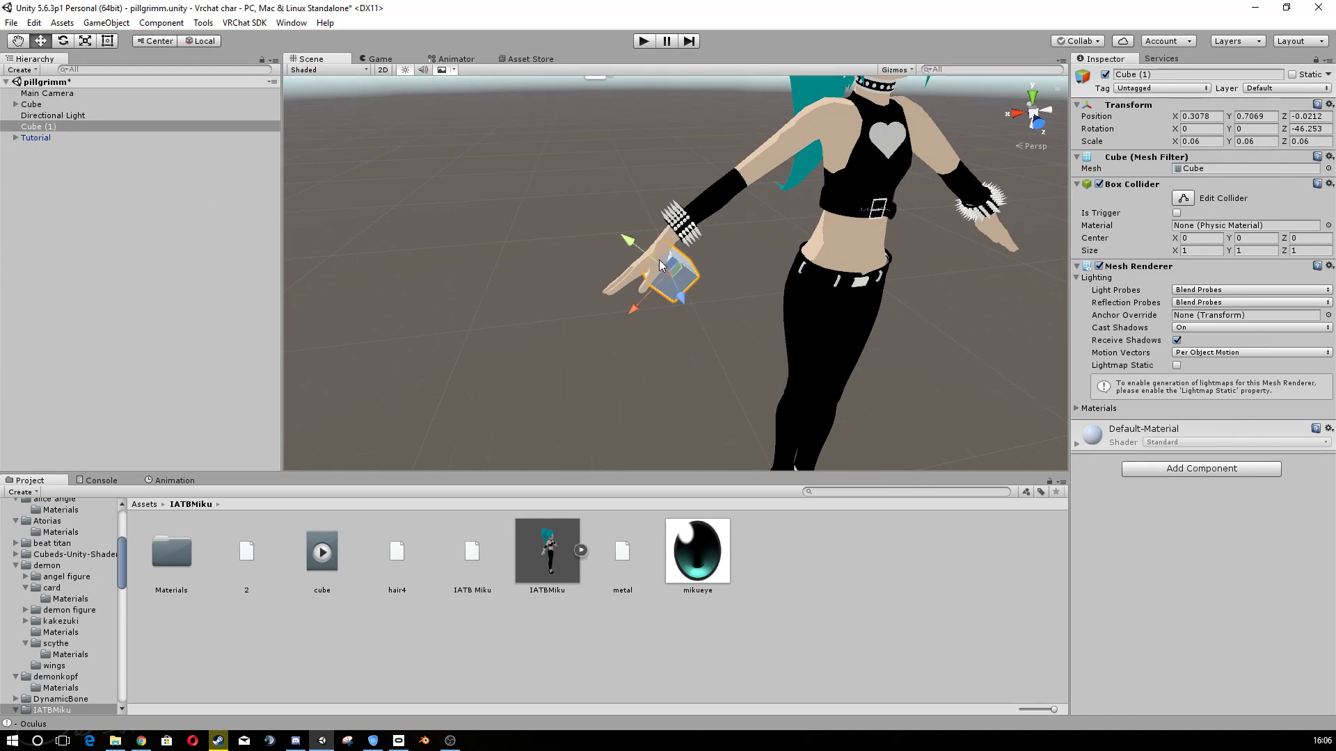
right_click_drag(664, 281, 591, 327)
right_click_drag(555, 245, 690, 178)
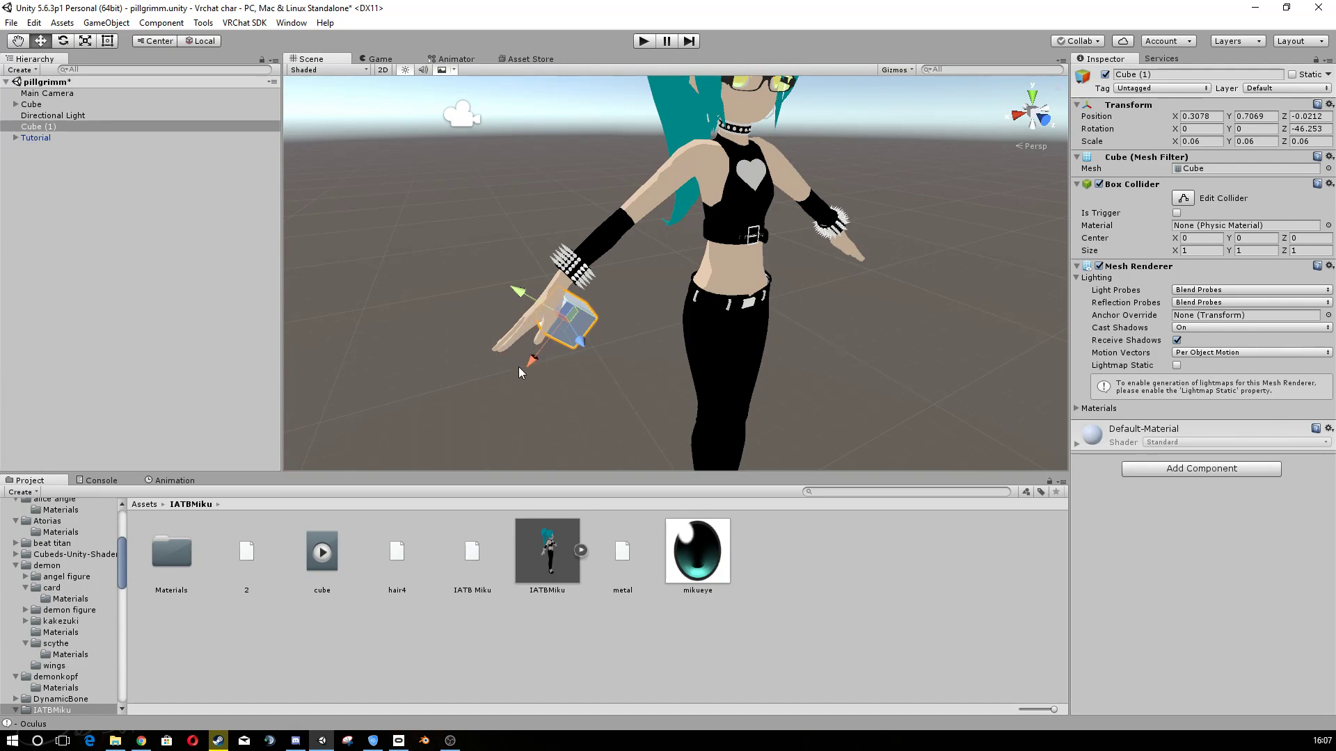
right_click_drag(673, 330, 756, 337)
middle_click_drag(756, 337, 904, 302)
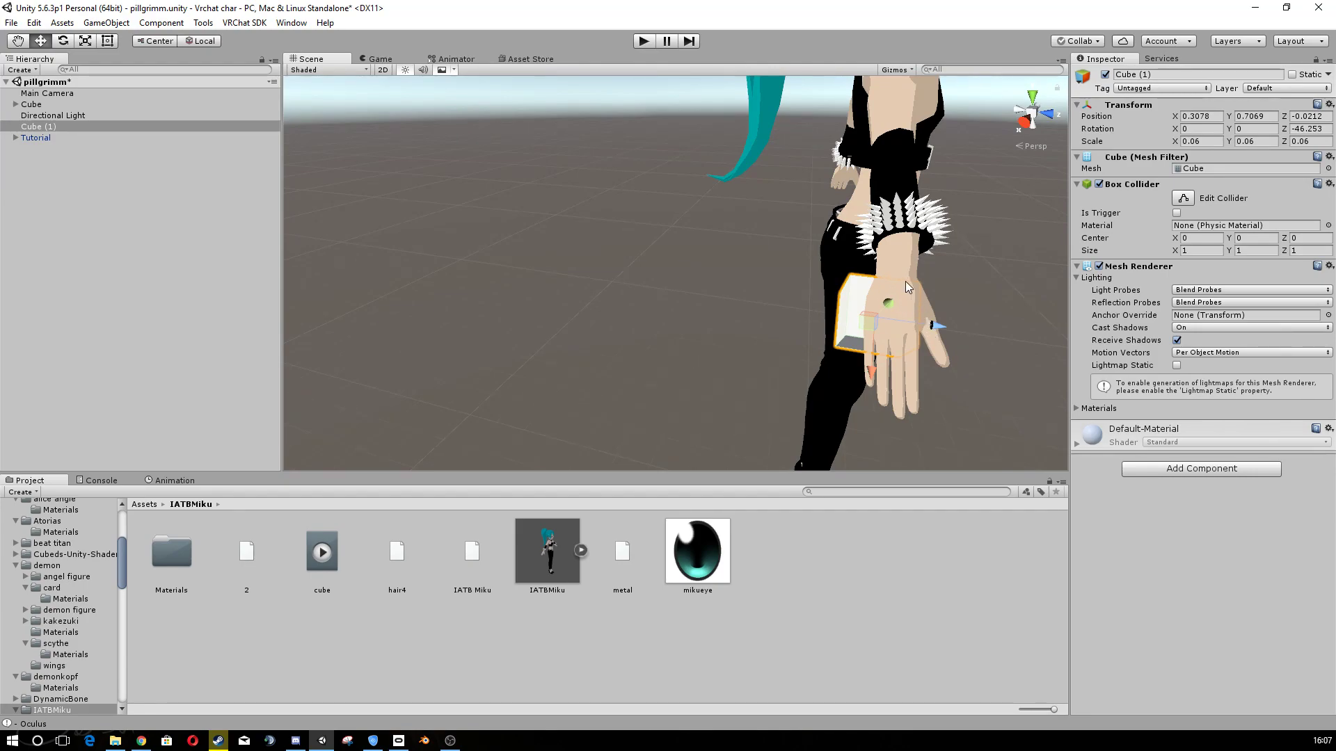
left_click_drag(962, 291, 685, 269, "alt")
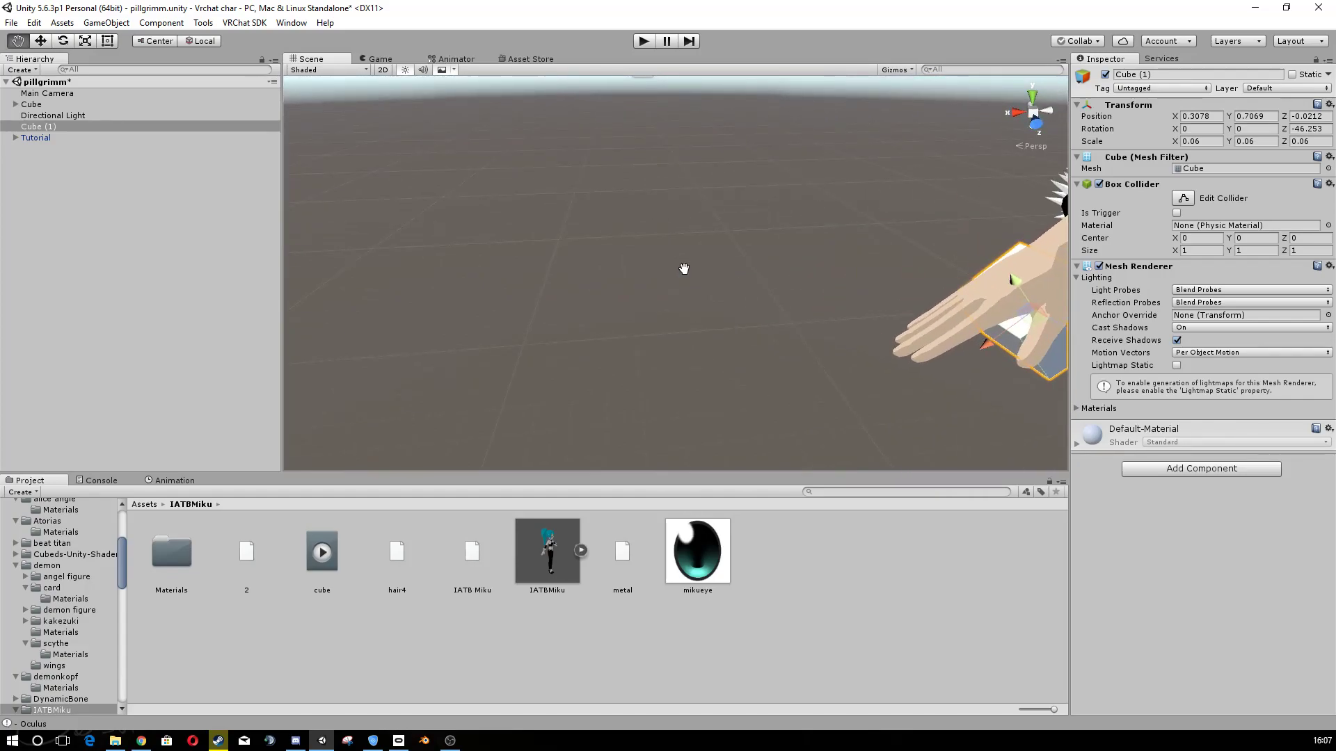
middle_click_drag(684, 268, 602, 258)
scroll(602, 257, "down", 4)
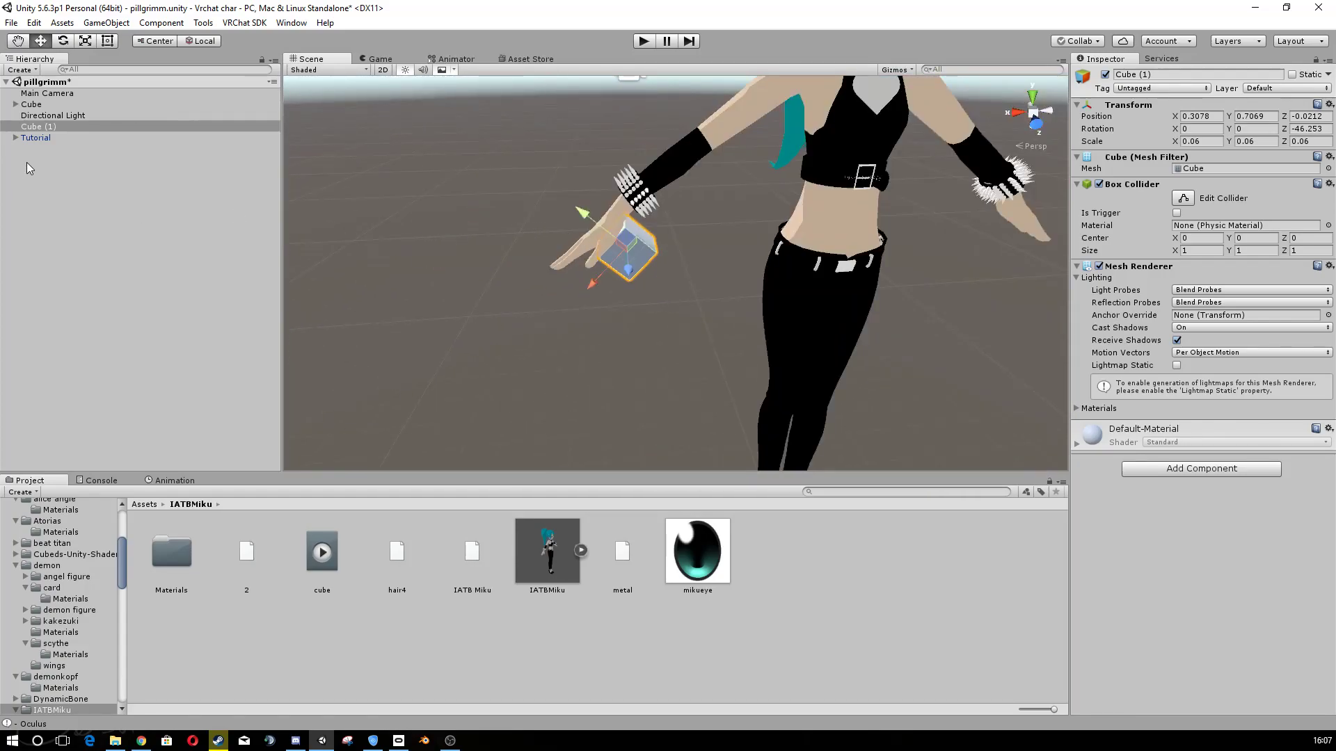
middle_click_drag(513, 379, 622, 361)
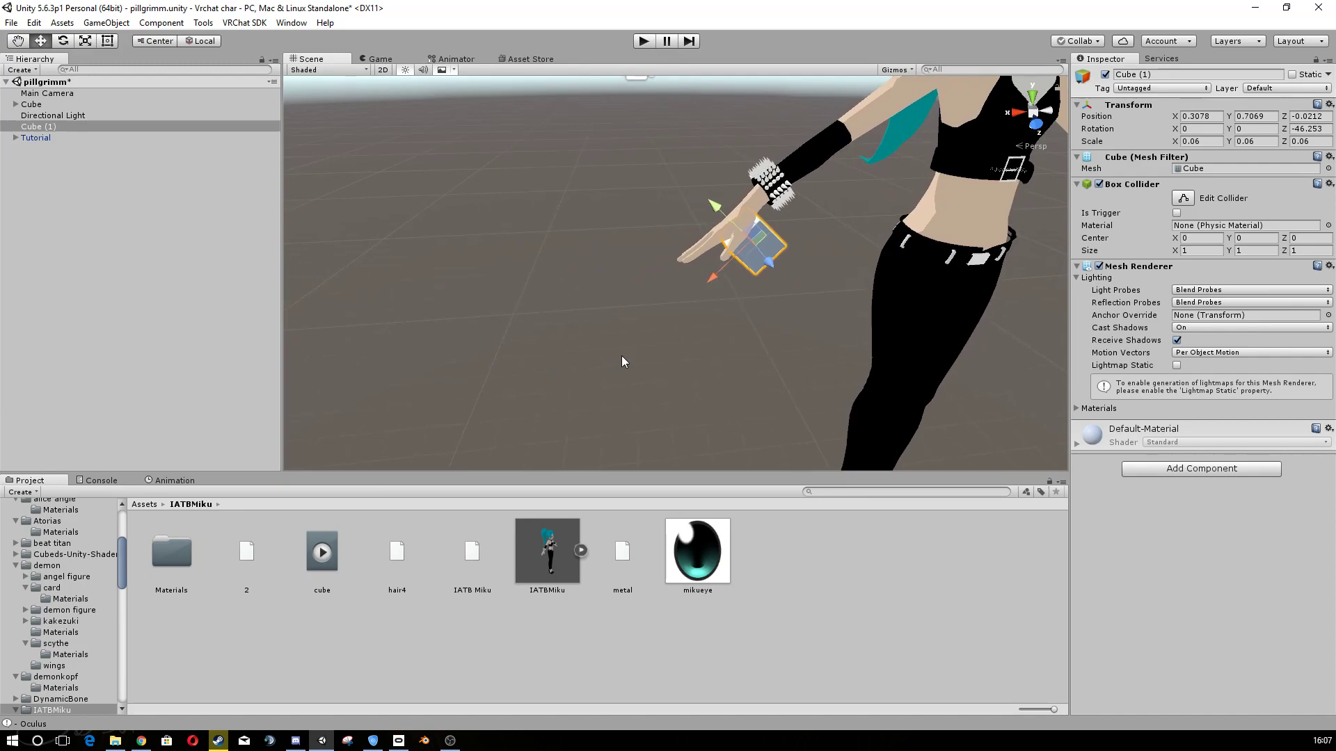
middle_click_drag(612, 349, 516, 336)
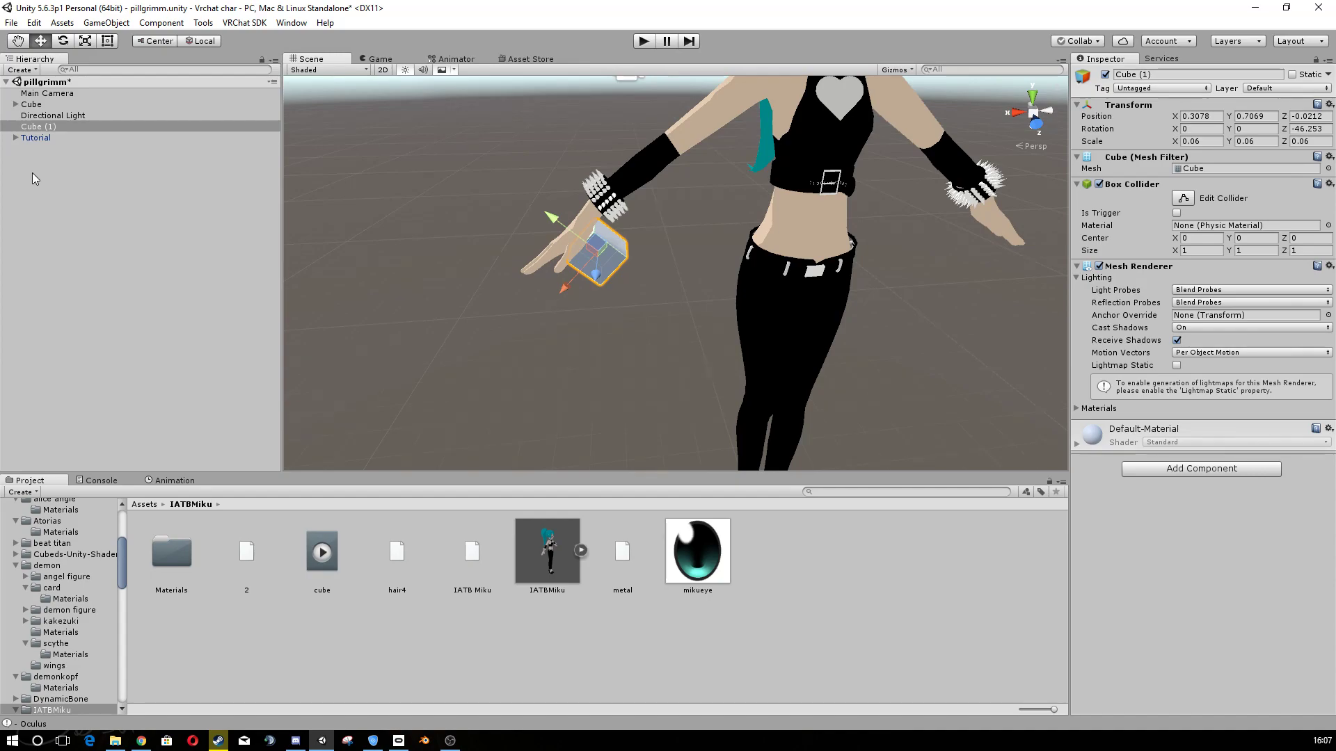
- Inspect the Tutorial avatar's child objects and browse the skinned mesh renderers available for its Face Mesh
left_click(15, 137)
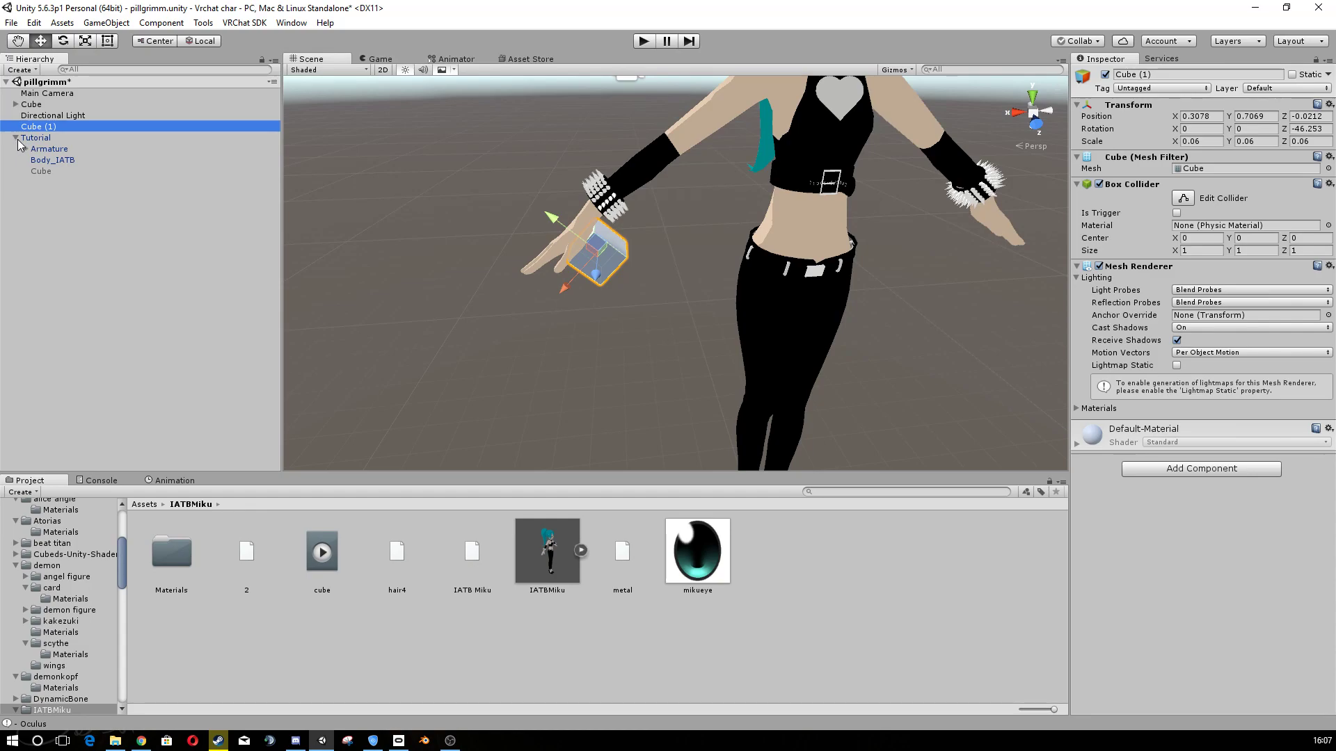
left_click(37, 173)
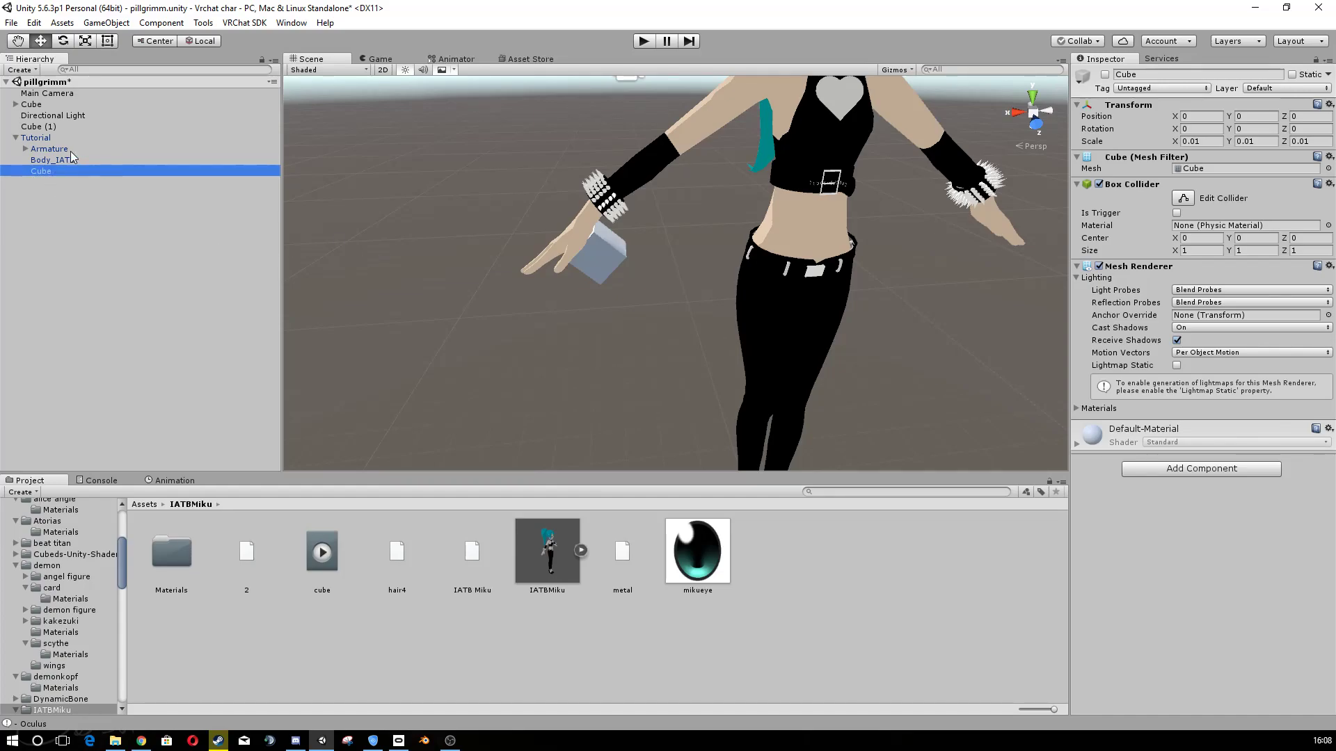
left_click(51, 150)
left_click(47, 162)
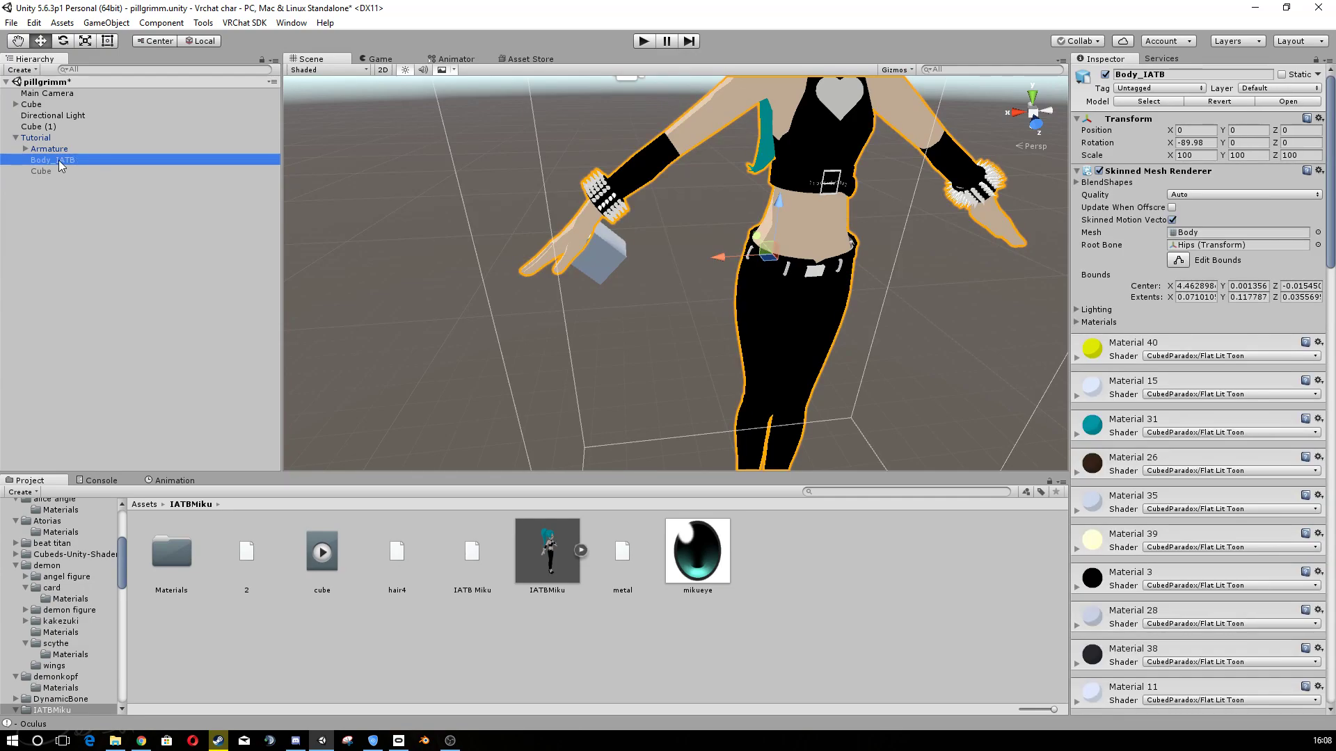
left_click(37, 138)
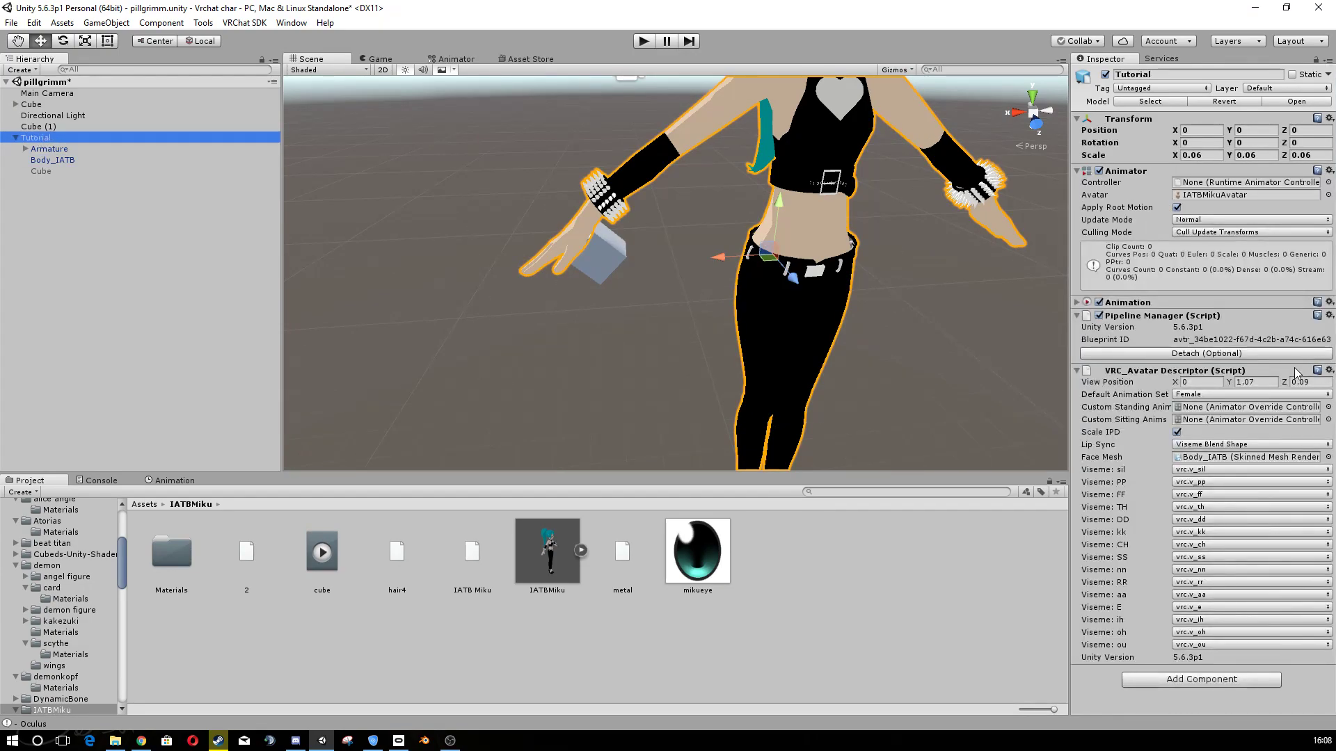
left_click(1328, 457)
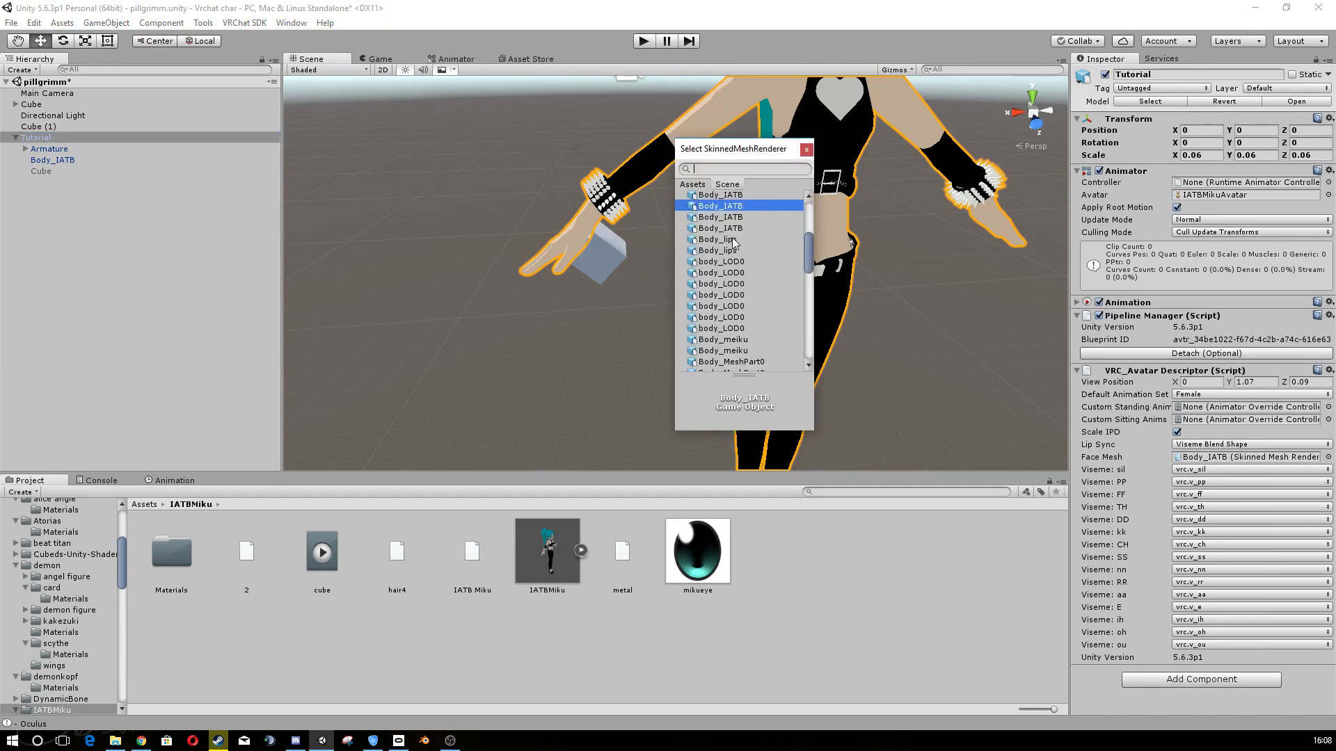
scroll(735, 264, "down", 10)
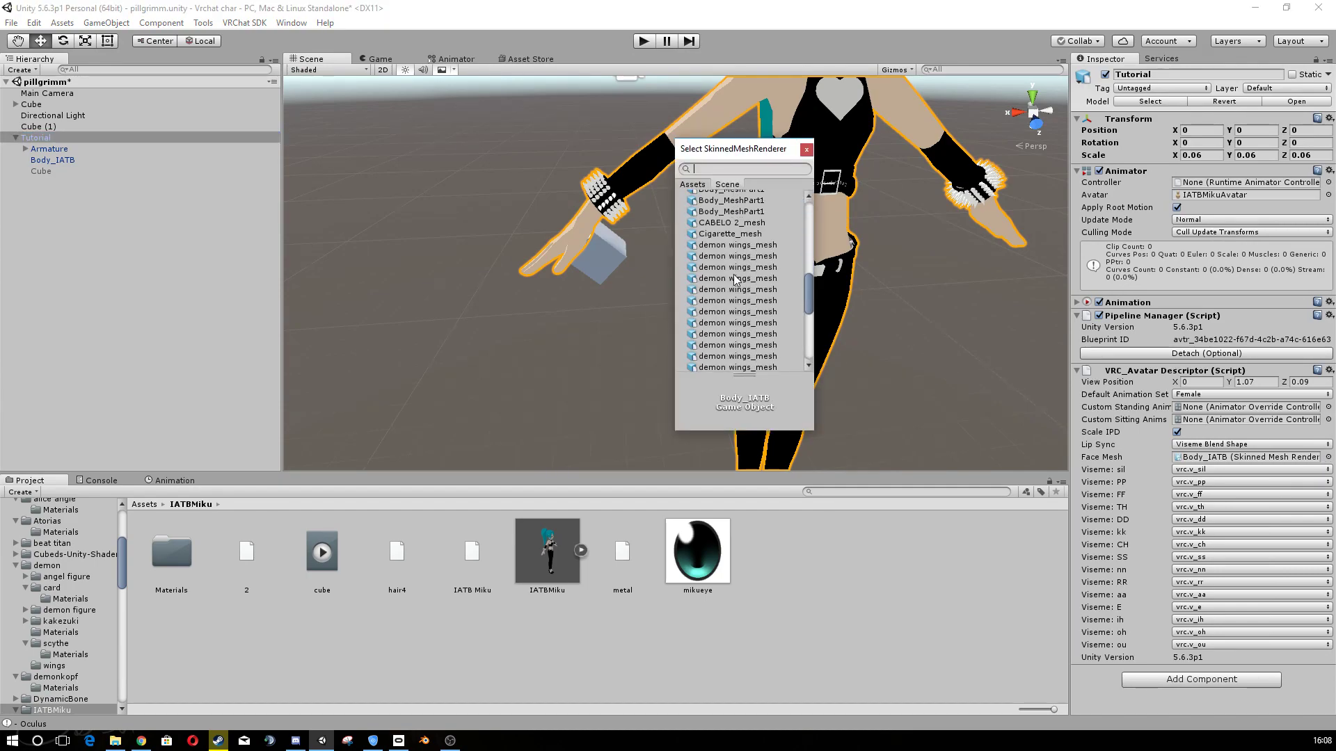
scroll(735, 278, "up", 10)
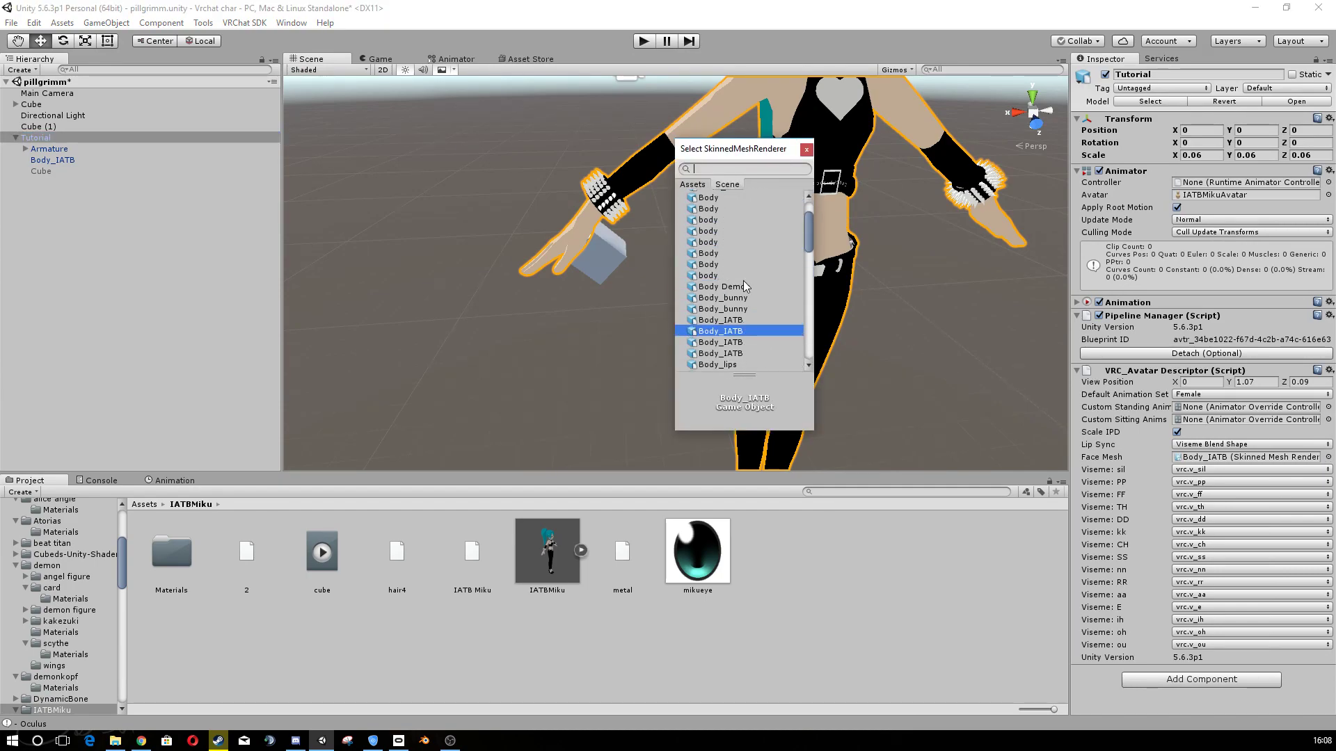
scroll(729, 245, "up", 2)
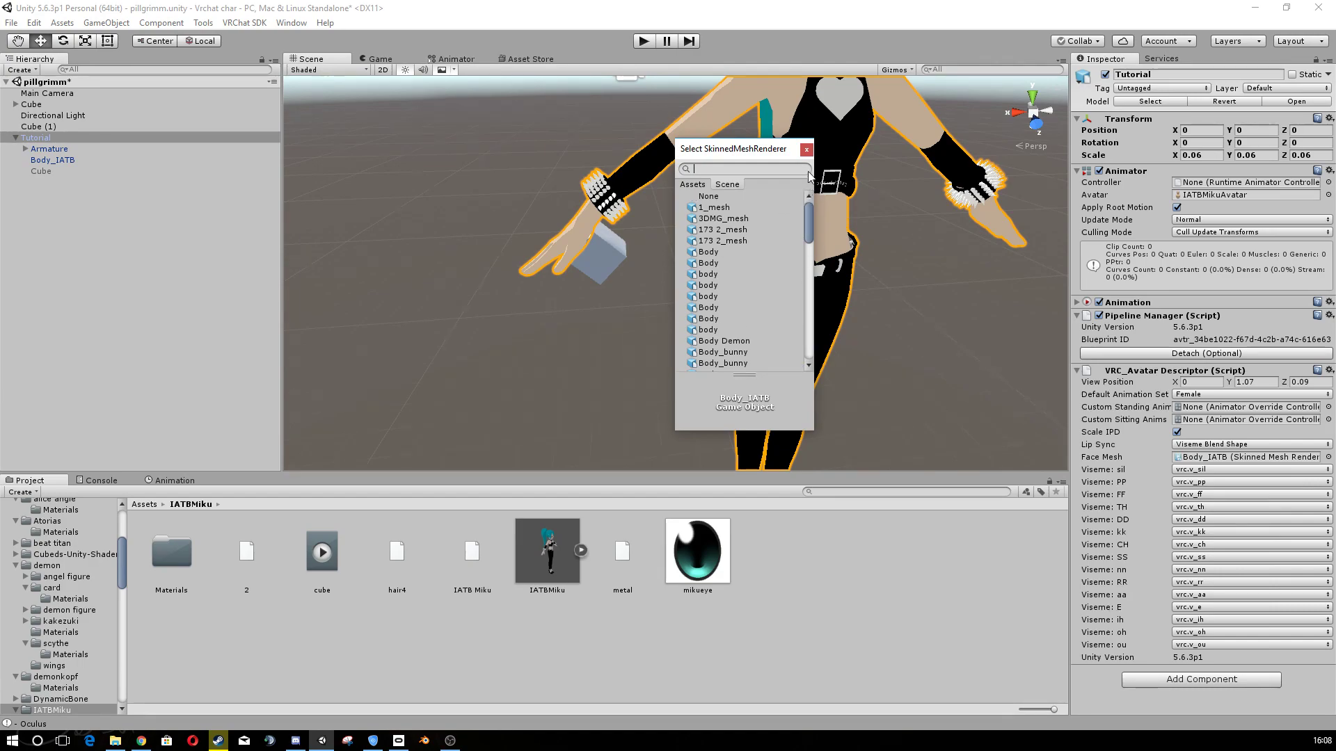
left_click(806, 150)
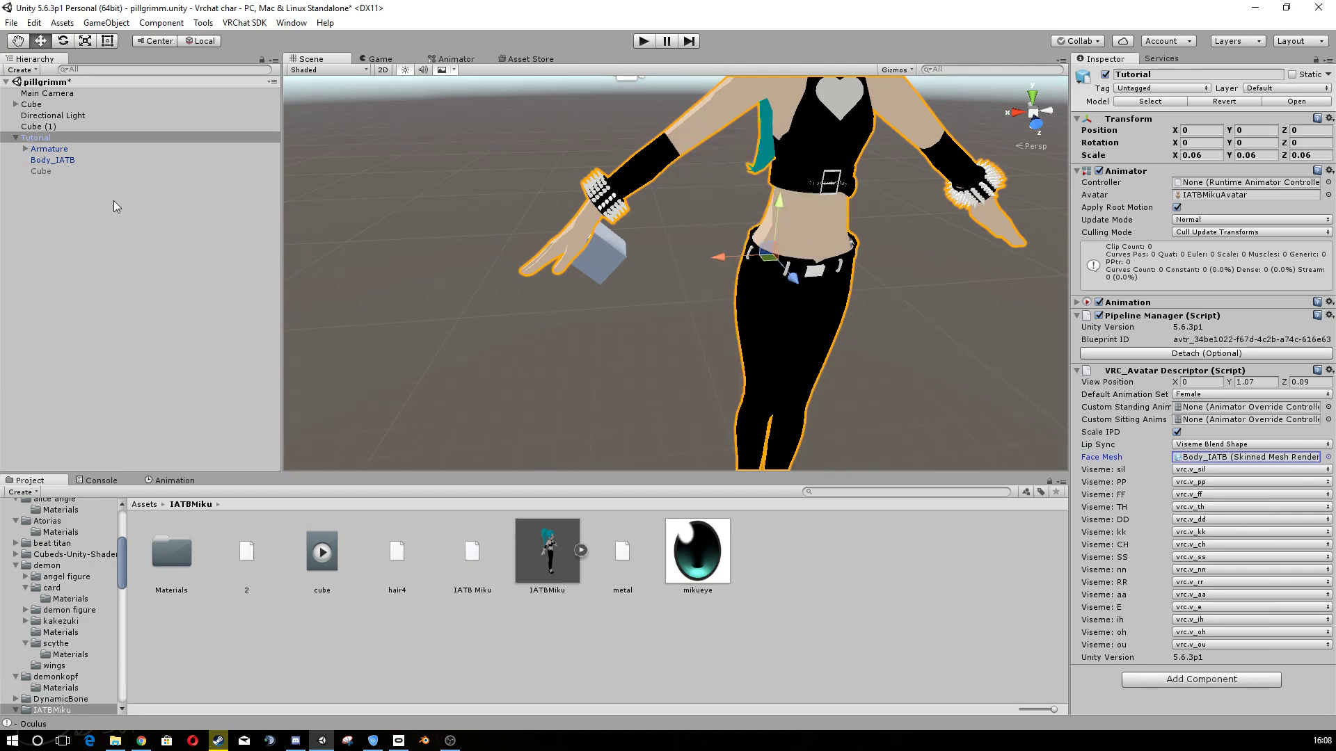
- Expand the Tutorial avatar's armature from Hips through Spine to the bones under Chest
left_click(26, 149)
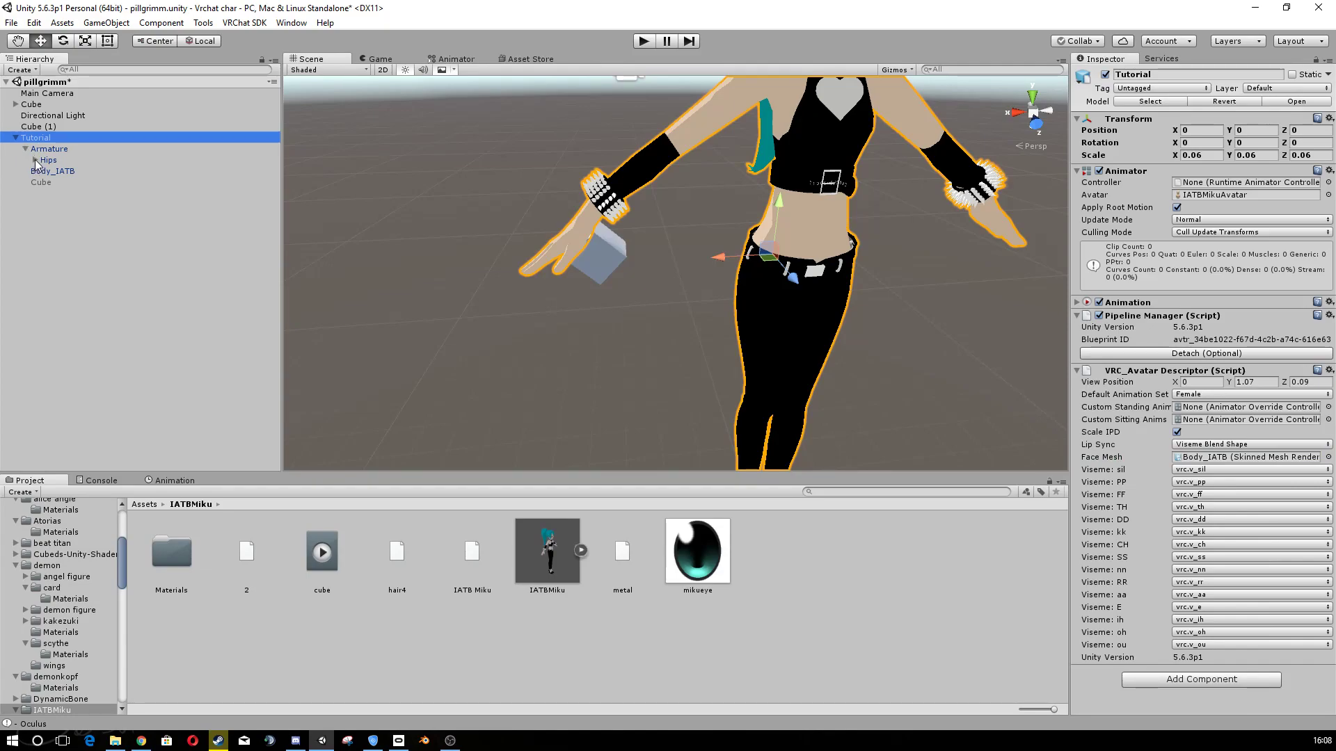
left_click(36, 160)
middle_click_drag(753, 315, 581, 353)
scroll(757, 261, "up", 5)
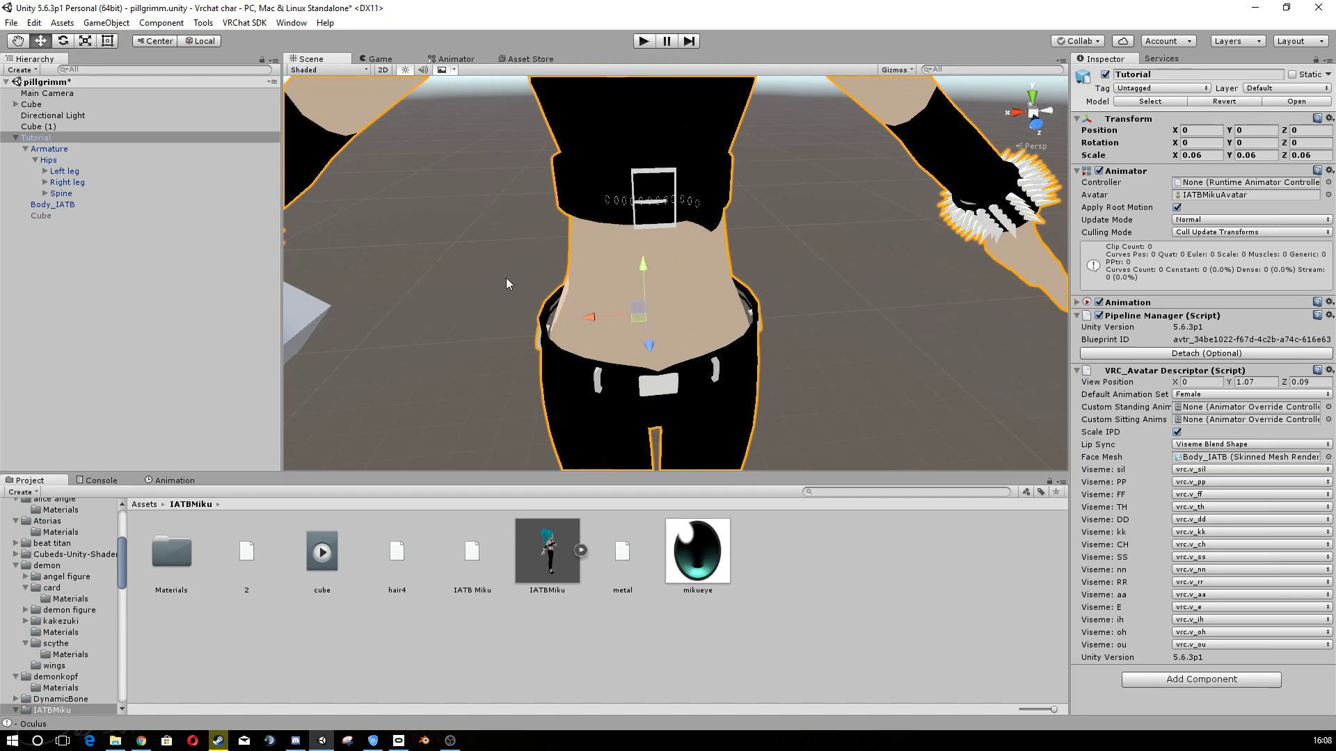
scroll(512, 277, "down", 8)
middle_click_drag(559, 263, 602, 258)
left_click(45, 192)
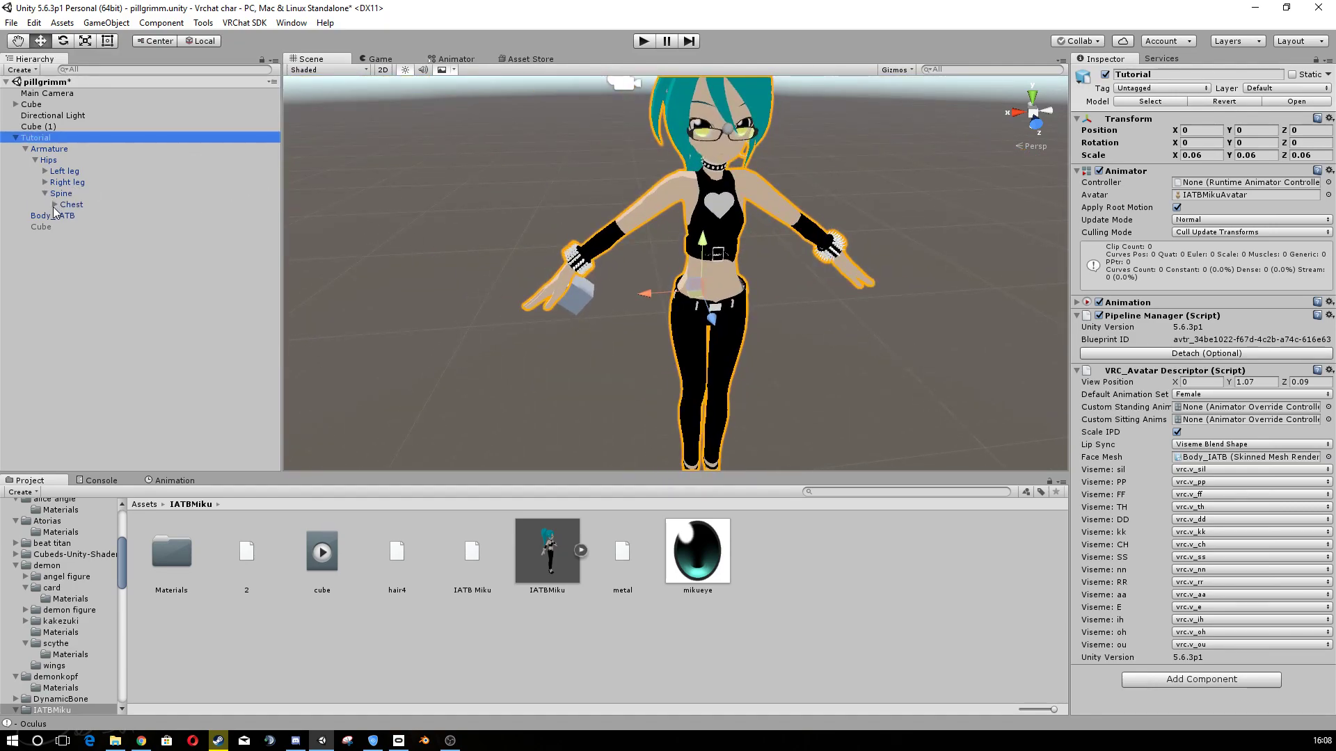
left_click(55, 204)
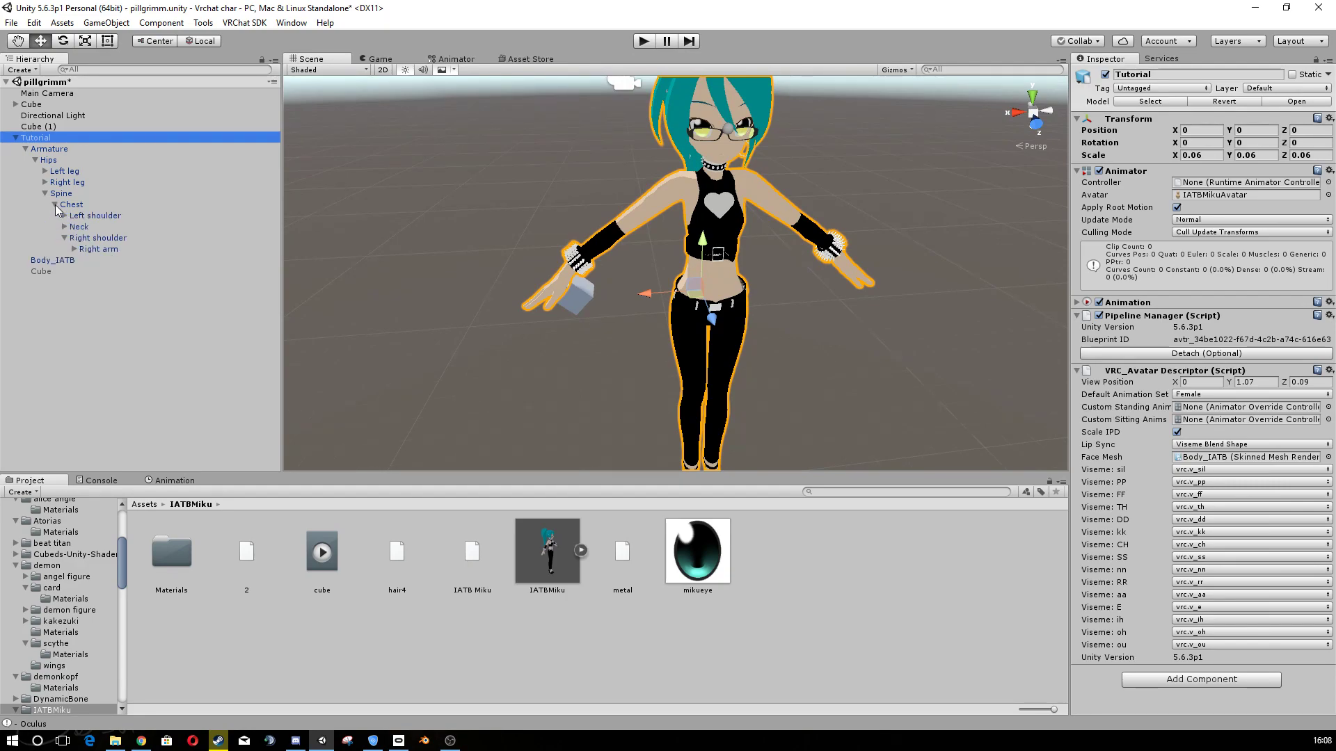
- Expand the right shoulder, arm and elbow bones down to the wrist and parent Cube (1) to Right wrist
left_click(65, 238)
left_click(65, 227)
left_click(75, 238)
left_click(75, 237)
left_click(65, 227)
left_click(65, 237)
left_click(75, 249)
left_click(84, 260)
left_click(94, 272)
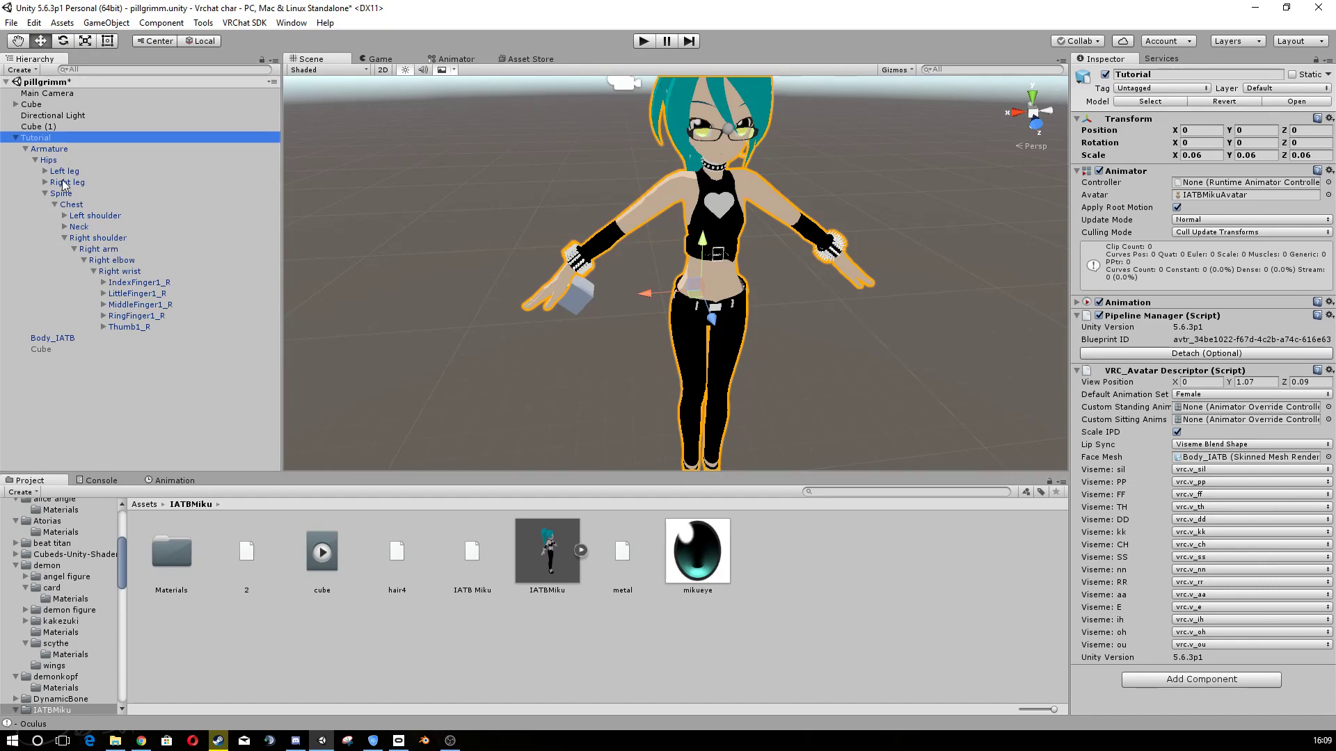
left_click_drag(38, 126, 137, 272)
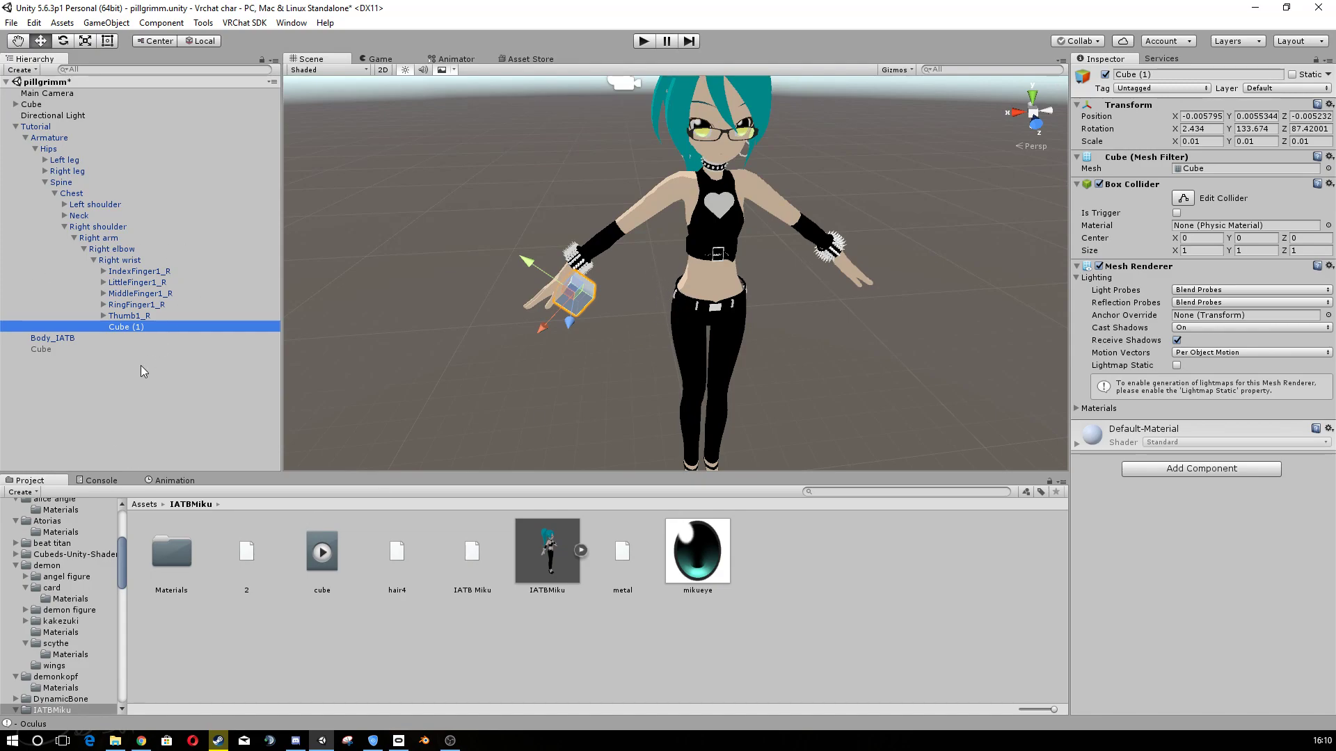
- Create another 3D cube under Cube (1) and move it out to the top level of the scene hierarchy
right_click(42, 414)
mouse_move(127, 549)
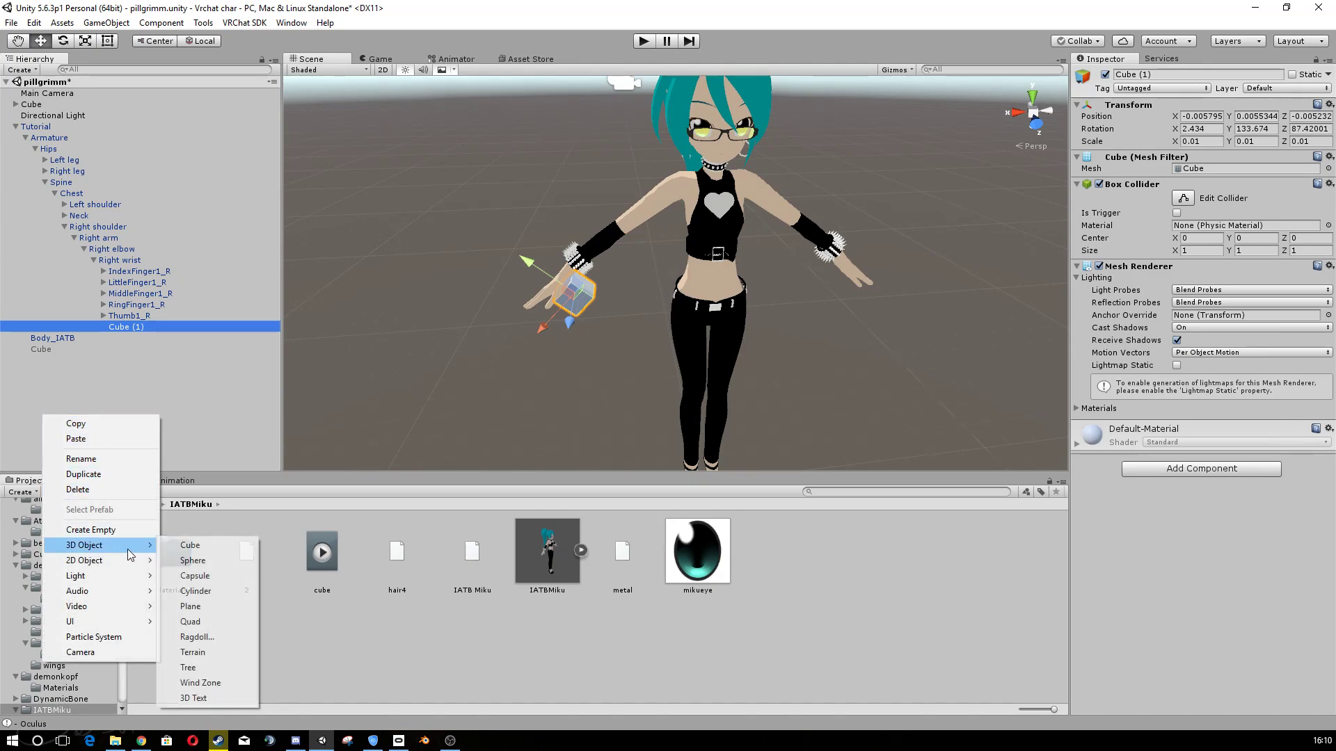
left_click(170, 545)
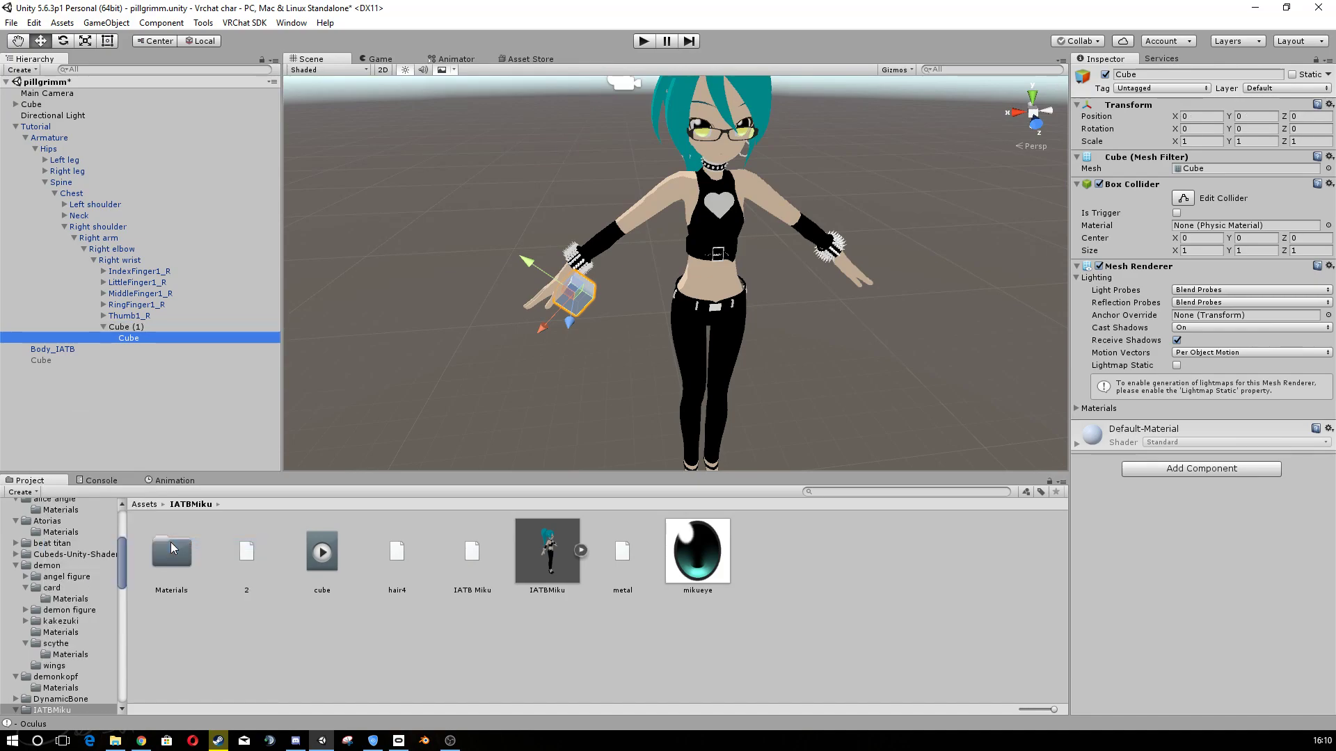
left_click_drag(136, 344, 94, 404)
left_click(132, 327)
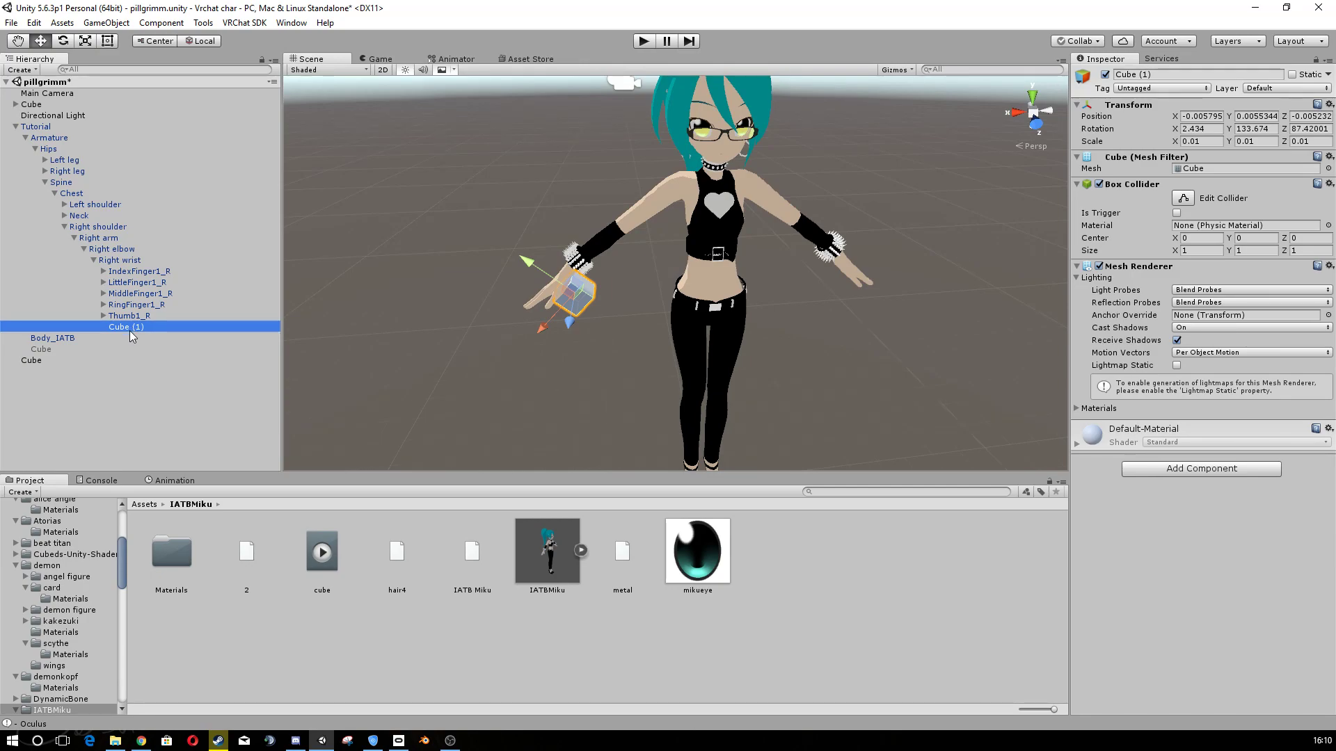
key("ctrl+d")
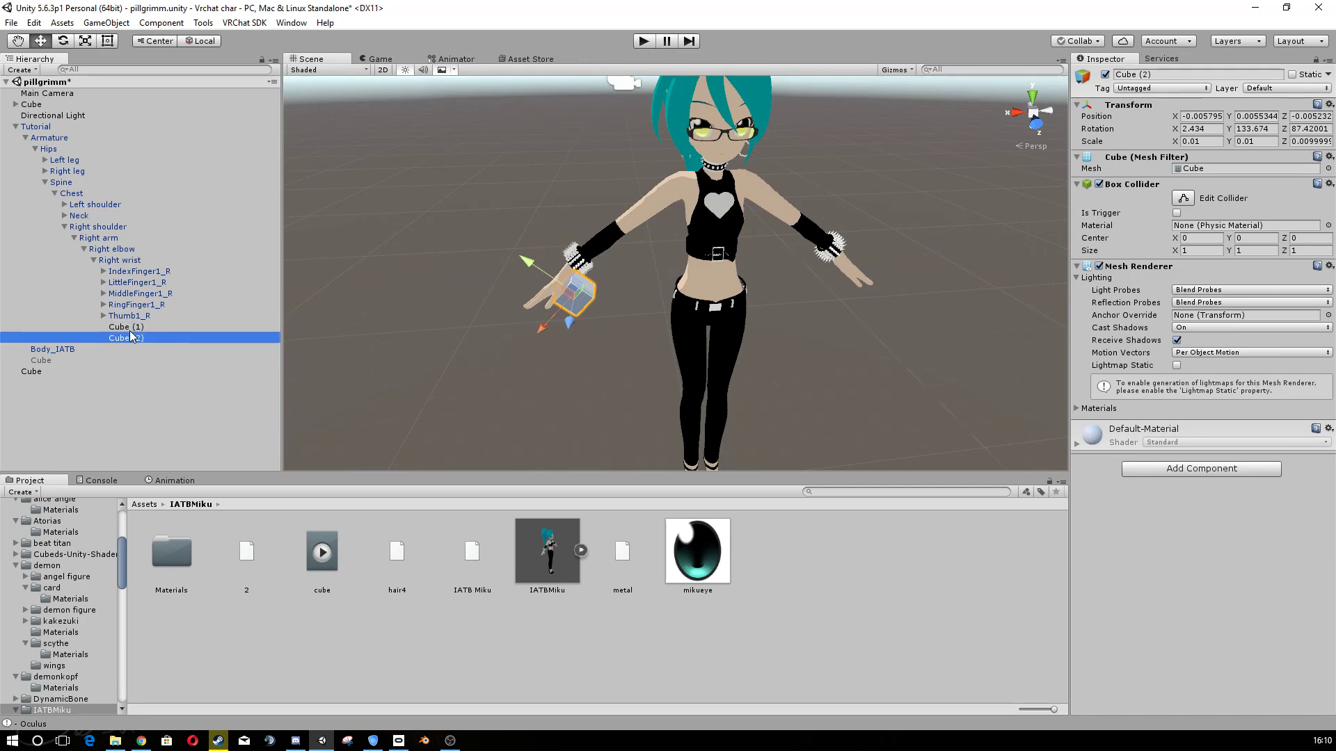
right_click(132, 329)
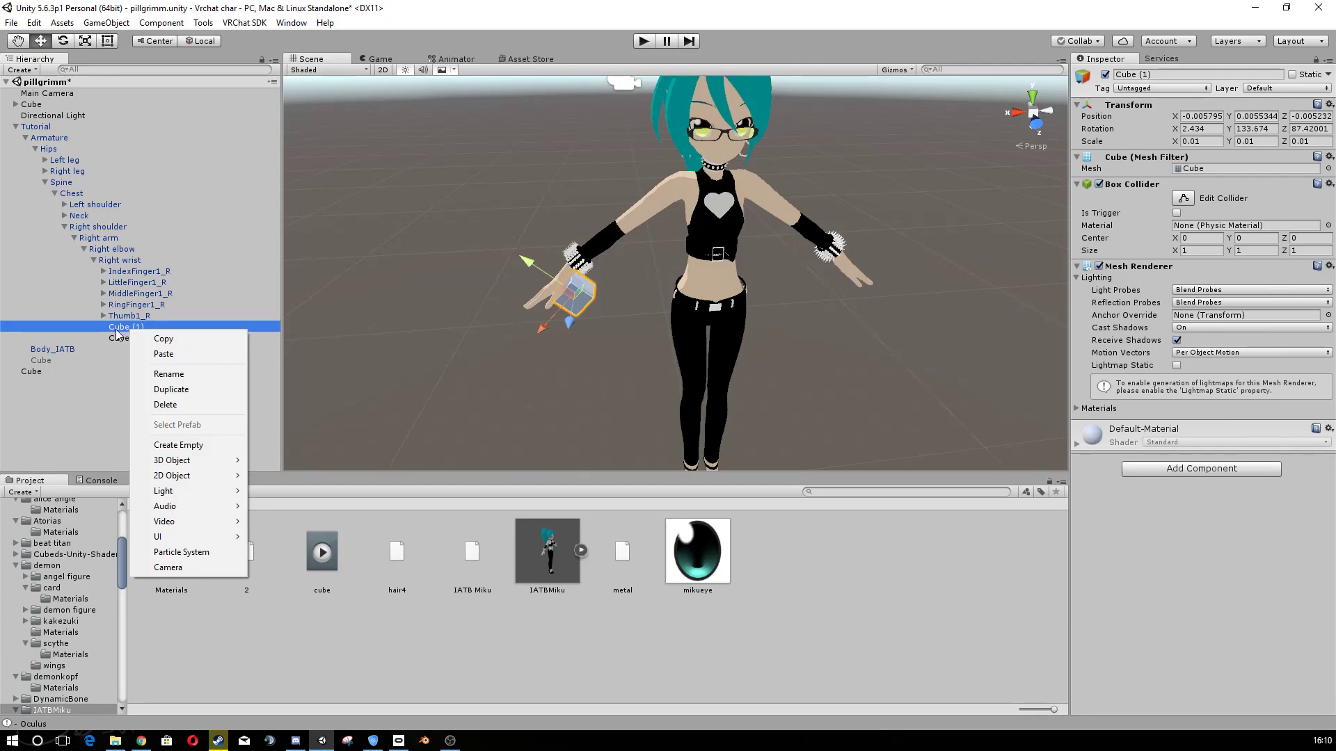
left_click(167, 390)
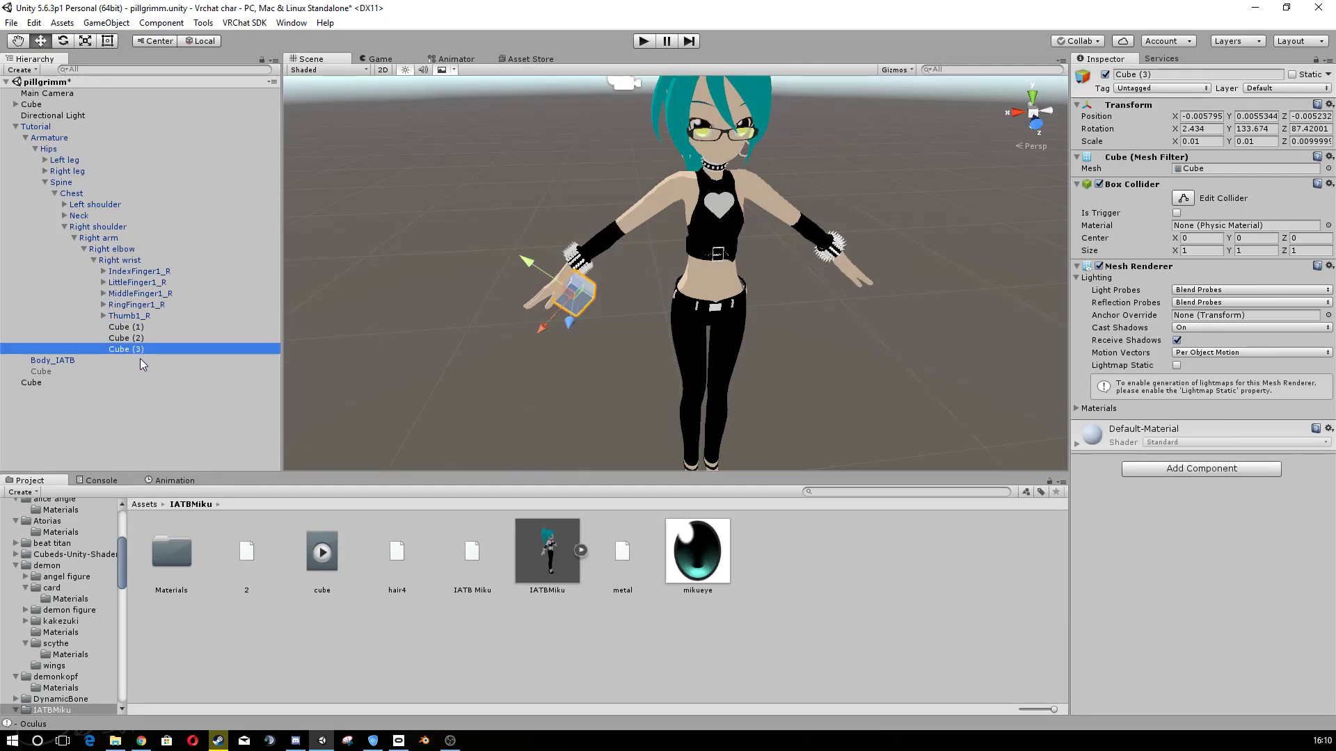
key("Delete")
left_click(136, 340)
key("Delete")
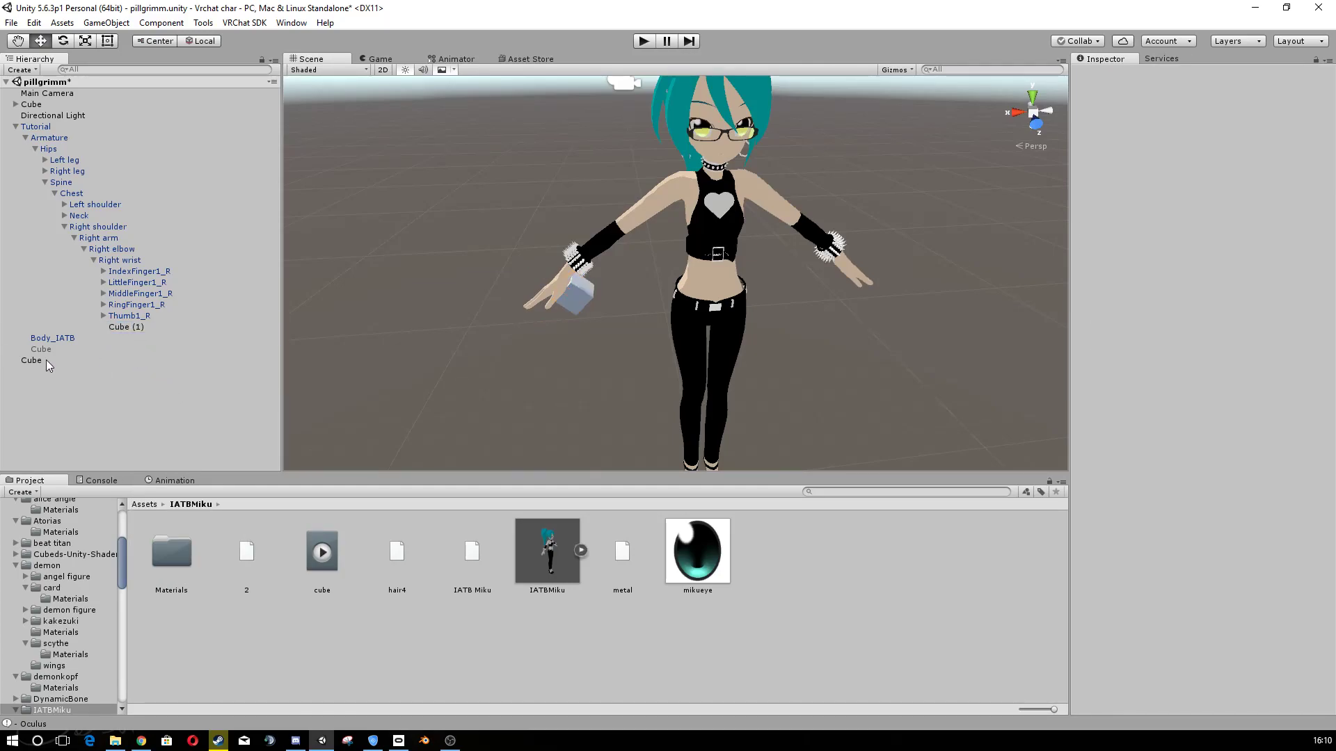
- Move the top-level Cube away from the hand to about X 0.17, Y 0.575 and rotate it to about -87° around Z
left_click(37, 361)
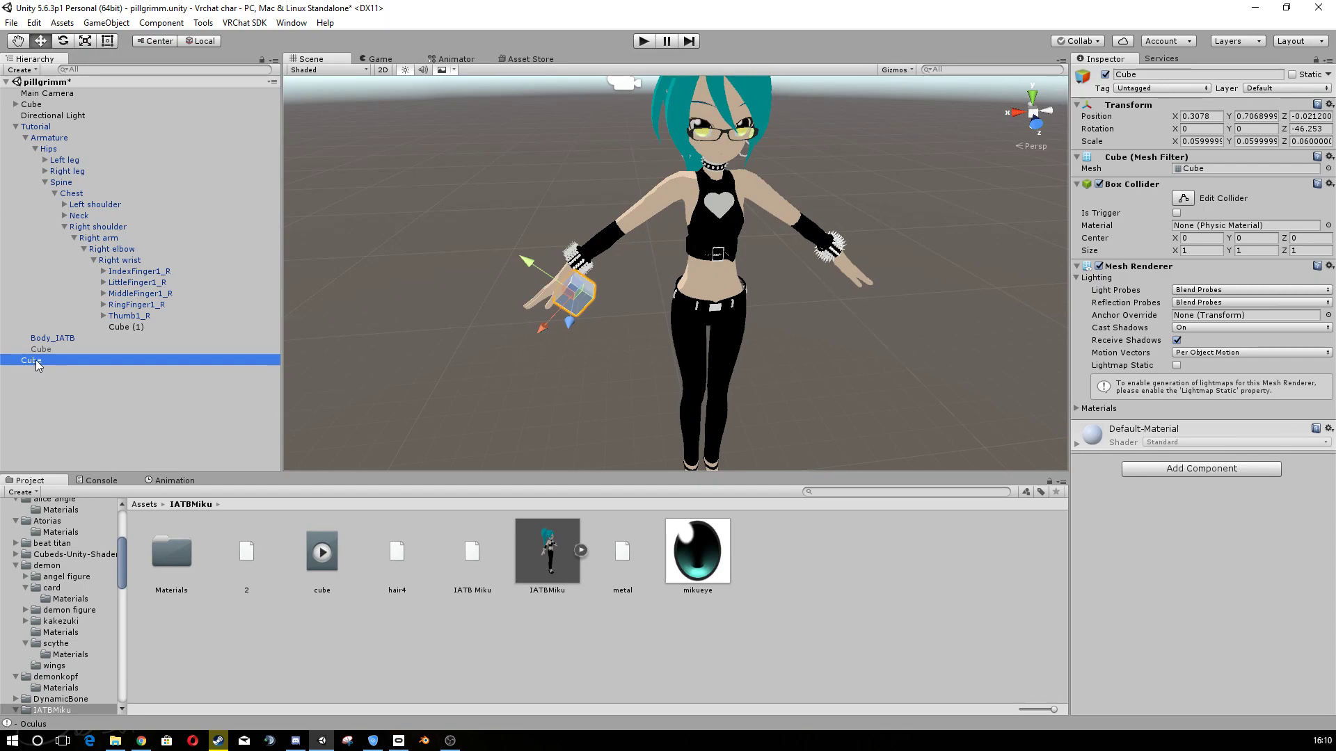
middle_click_drag(527, 382, 509, 293)
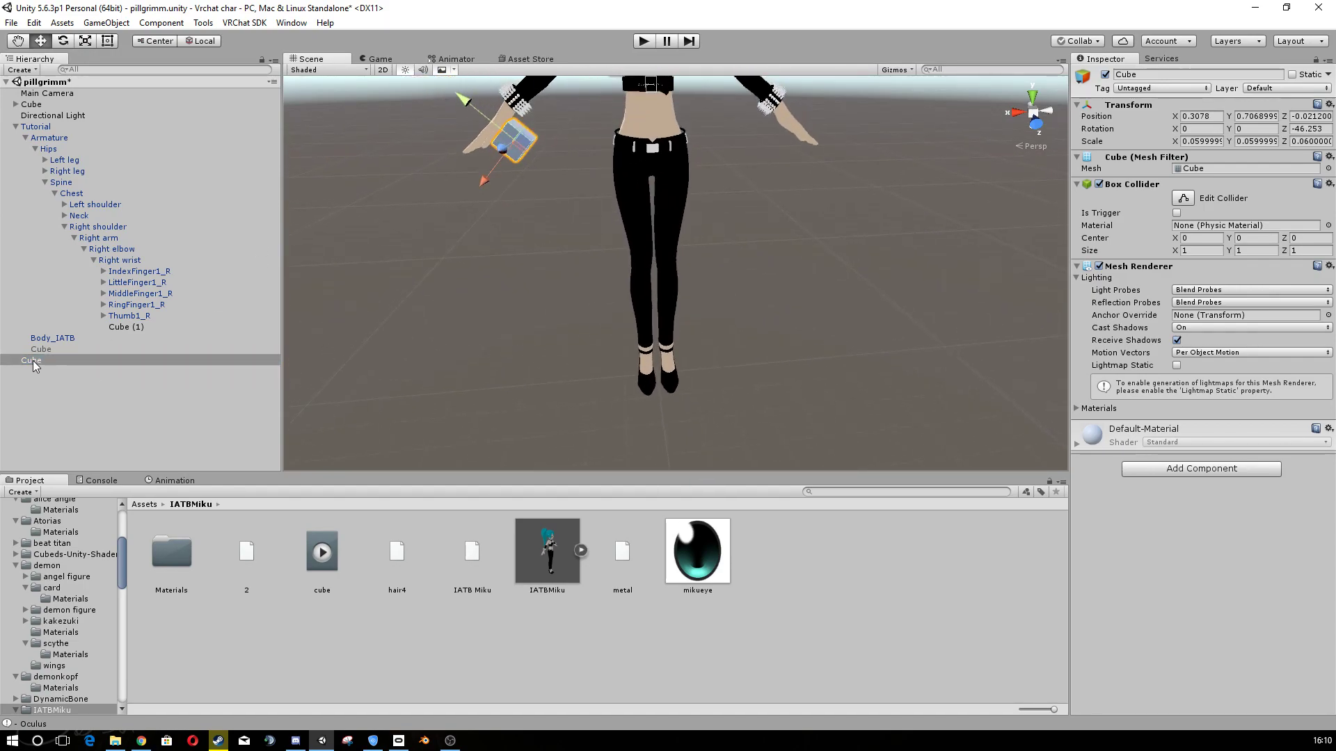
middle_click_drag(489, 146, 484, 209)
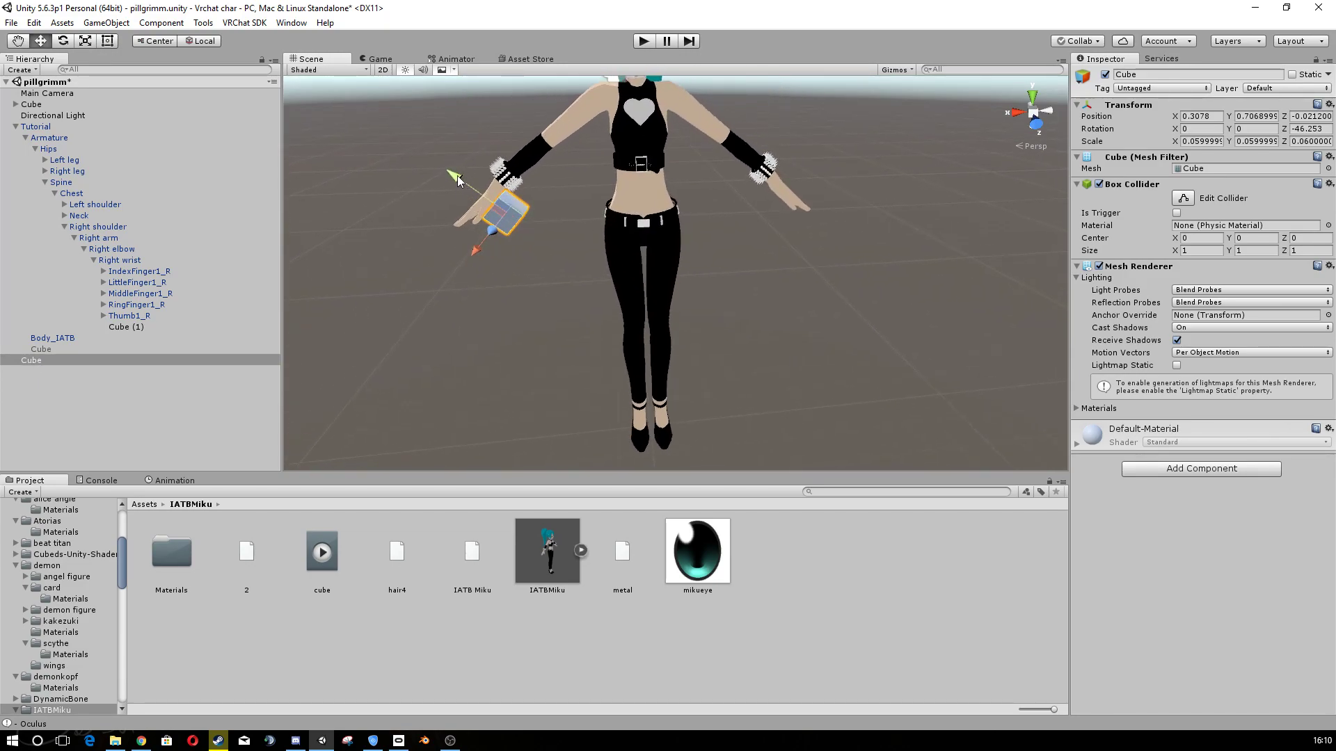
left_click_drag(456, 175, 507, 211)
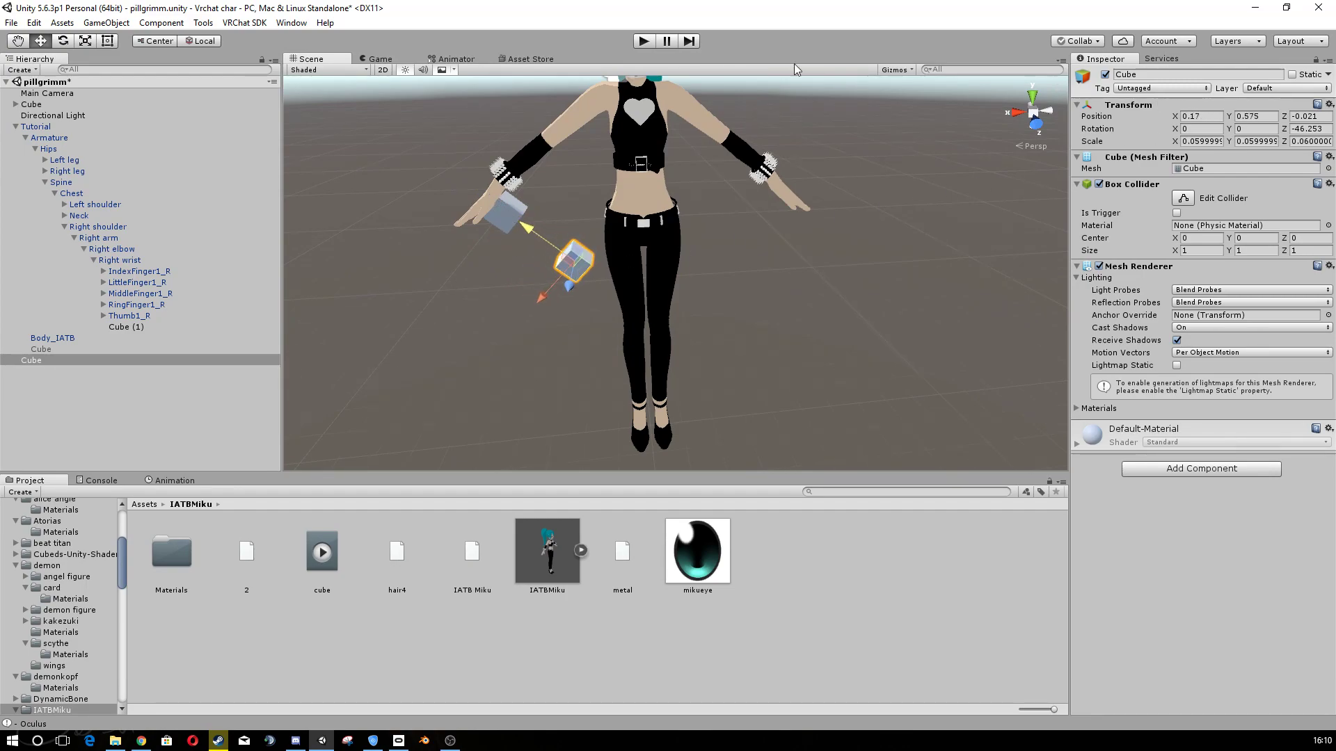
left_click(61, 41)
left_click_drag(577, 204, 467, 244)
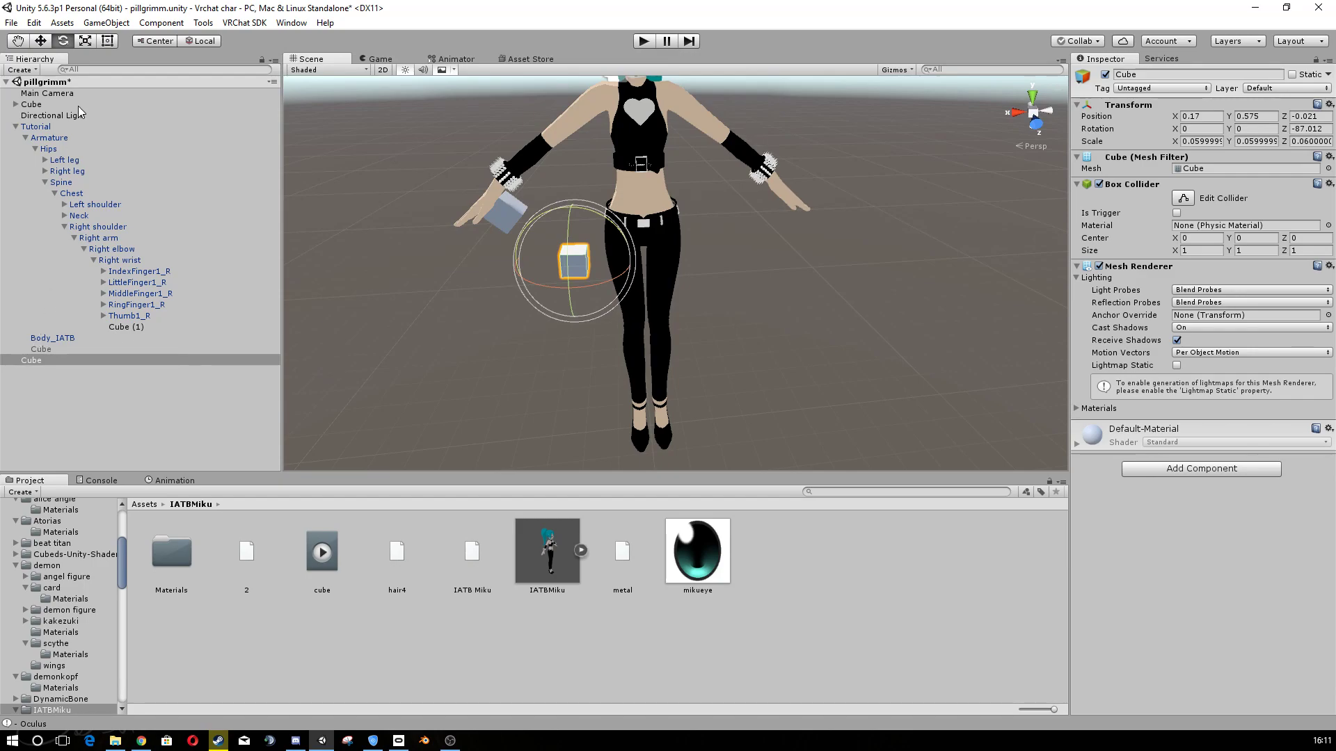
- Move the Cube against the avatar's right hip, at about X 0.095, Y 0.695, Z 0.008
left_click(39, 43)
right_click_drag(514, 263, 595, 309)
middle_click_drag(598, 307, 867, 226)
right_click_drag(850, 221, 913, 167)
middle_click_drag(918, 196, 891, 221)
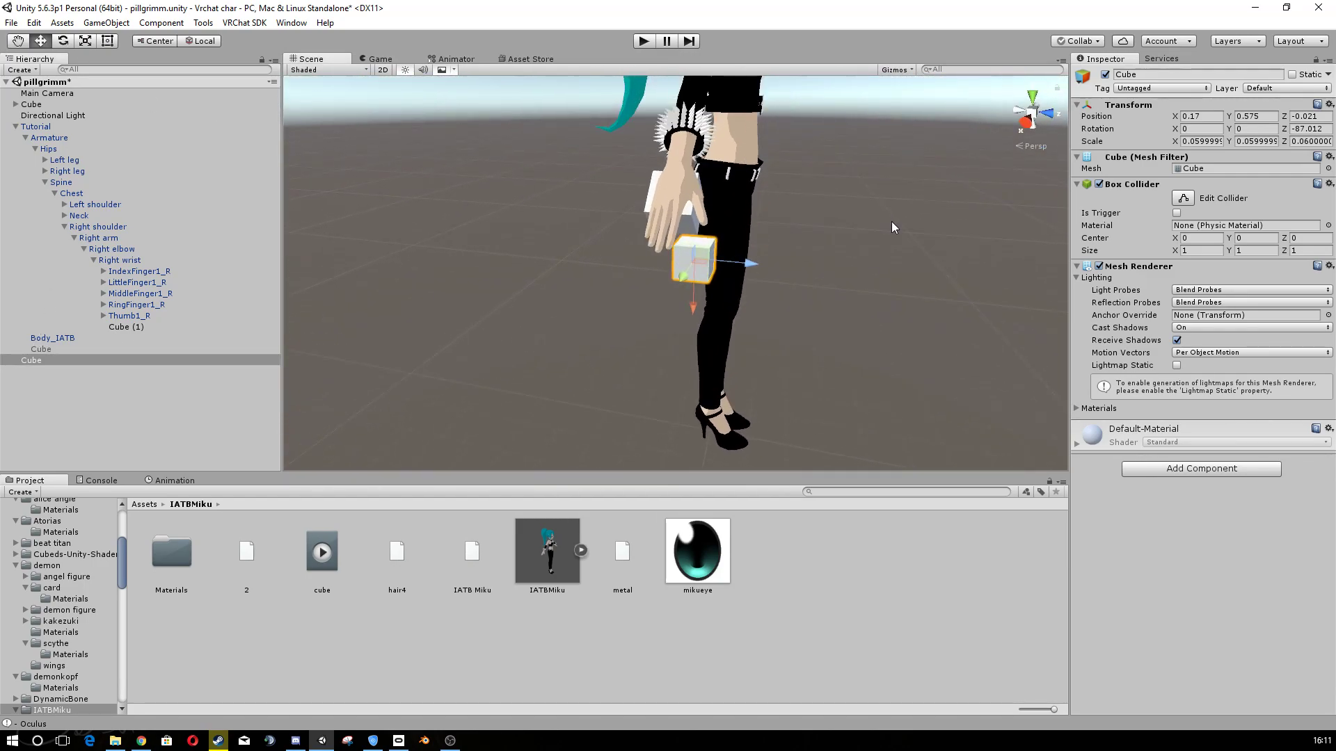
left_click_drag(746, 265, 760, 269)
left_click_drag(708, 315, 717, 202)
right_click_drag(803, 192, 644, 185)
left_click_drag(510, 132, 500, 132)
scroll(610, 195, "up", 3)
middle_click_drag(609, 195, 631, 301)
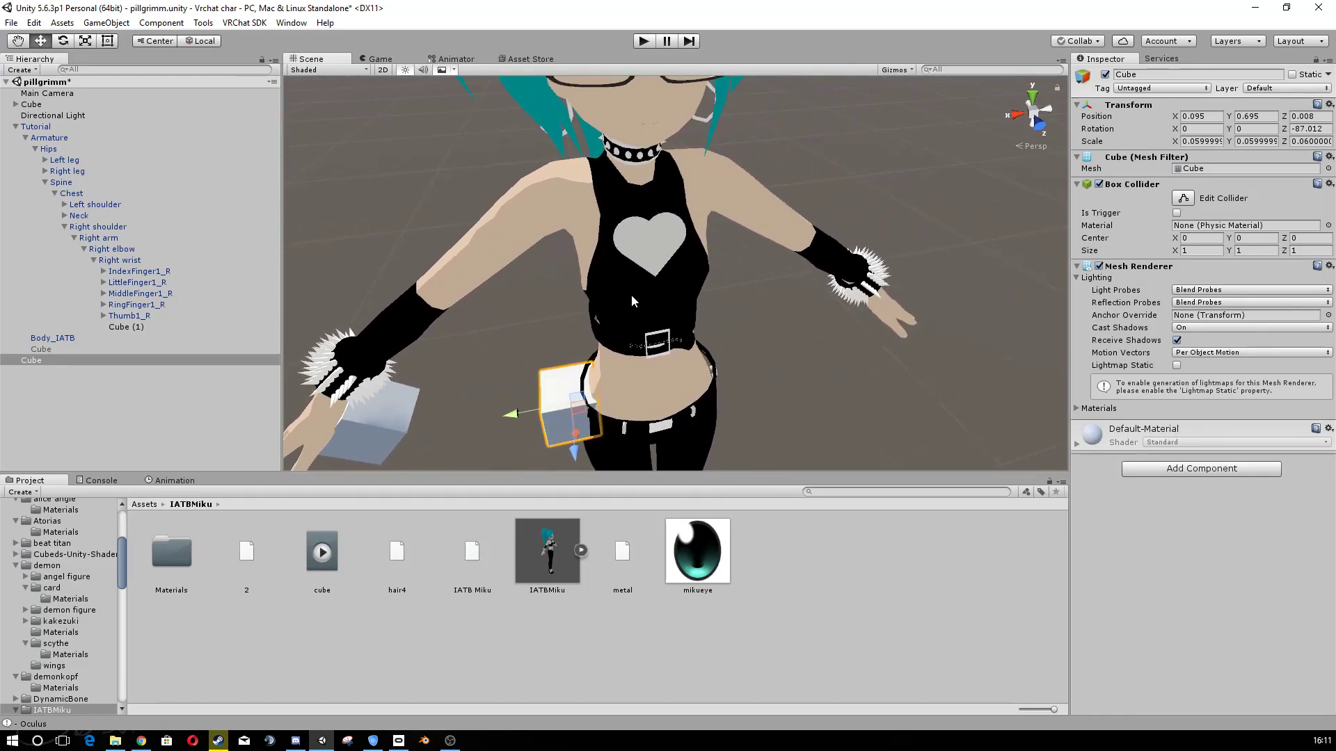
- Lower the Cube slightly along the right hip to about X 0.096, Y 0.669
scroll(631, 442, "down", 3)
scroll(631, 438, "up", 3)
middle_click_drag(630, 436, 644, 339)
scroll(644, 335, "down", 3)
middle_click_drag(677, 241, 662, 301)
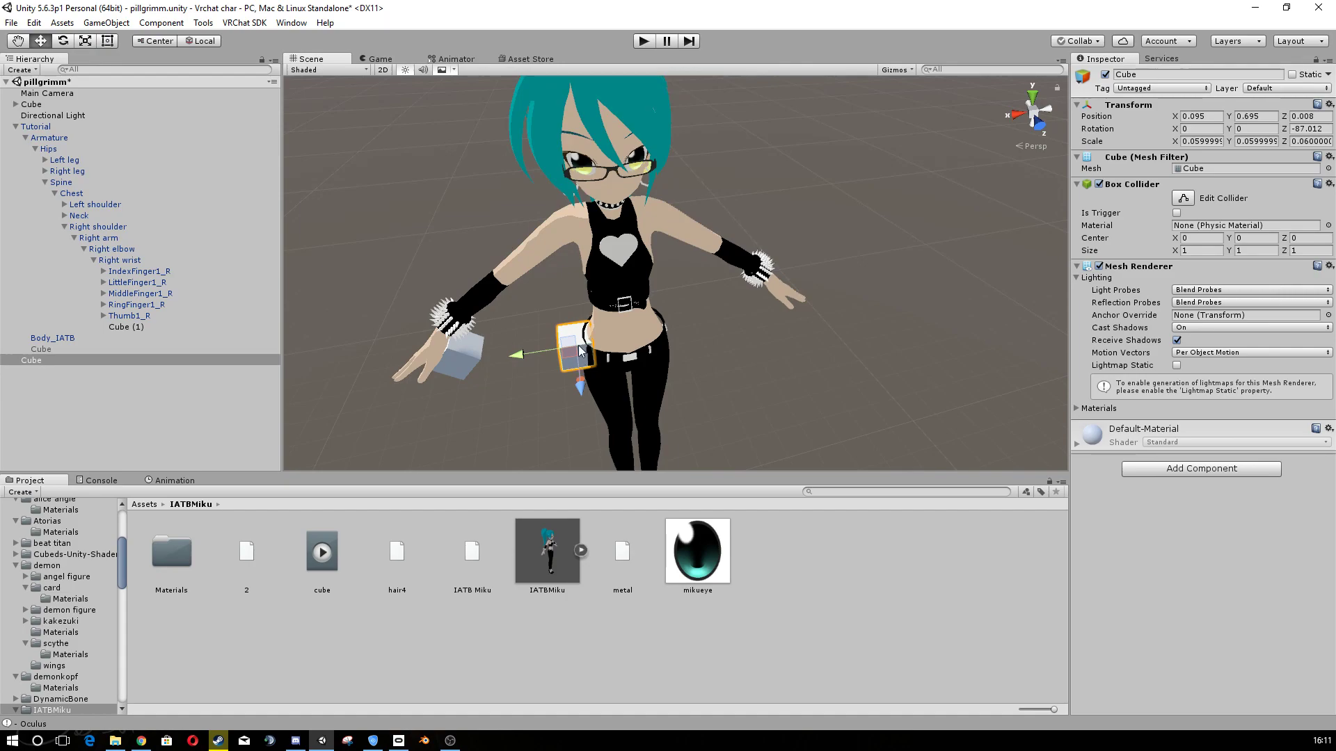
scroll(629, 362, "down", 5)
middle_click_drag(628, 361, 664, 357)
scroll(664, 357, "up", 5)
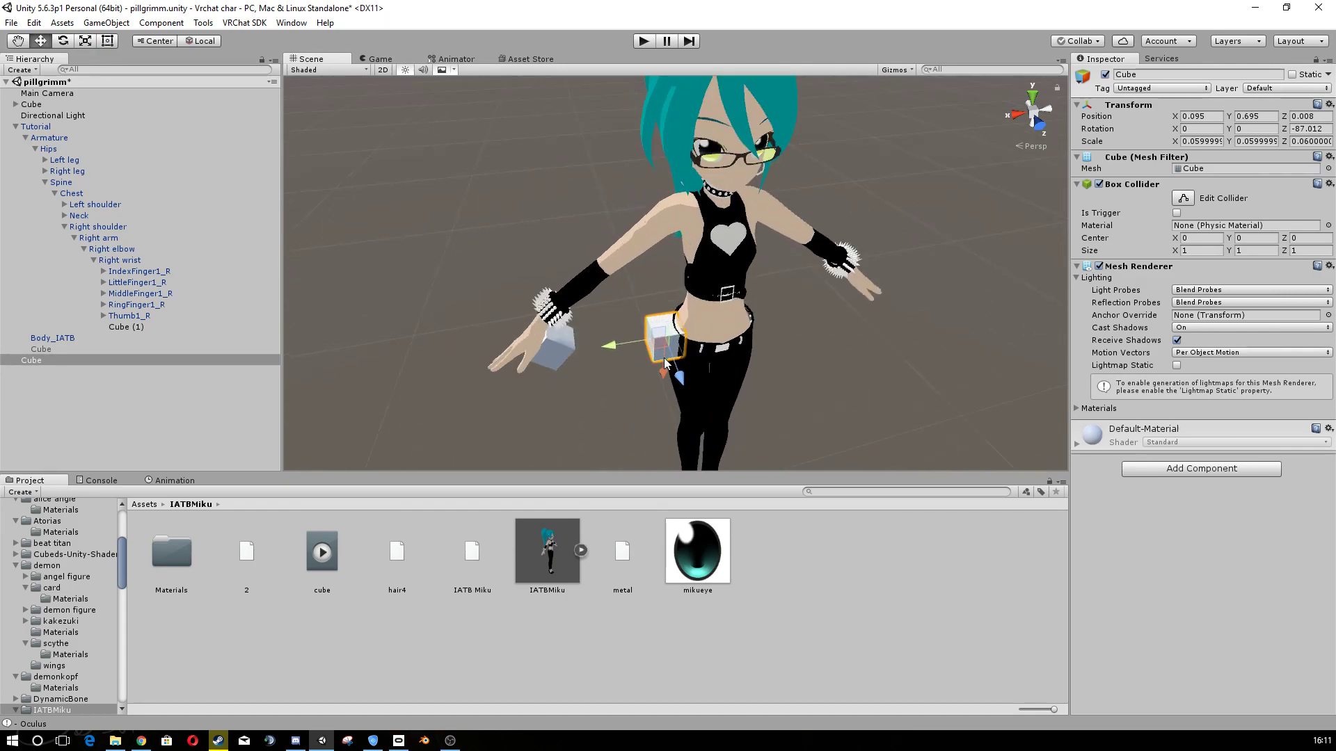
left_click_drag(663, 370, 662, 374)
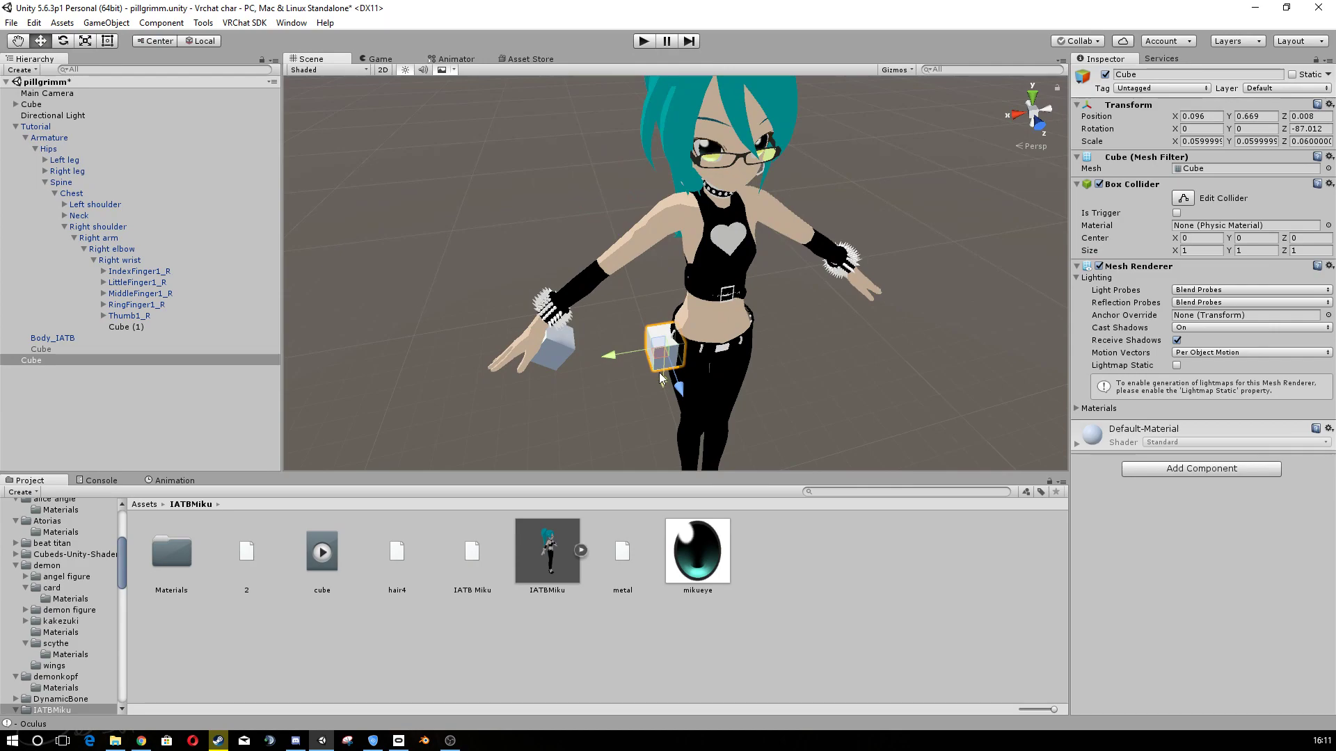
middle_click_drag(657, 363, 639, 317)
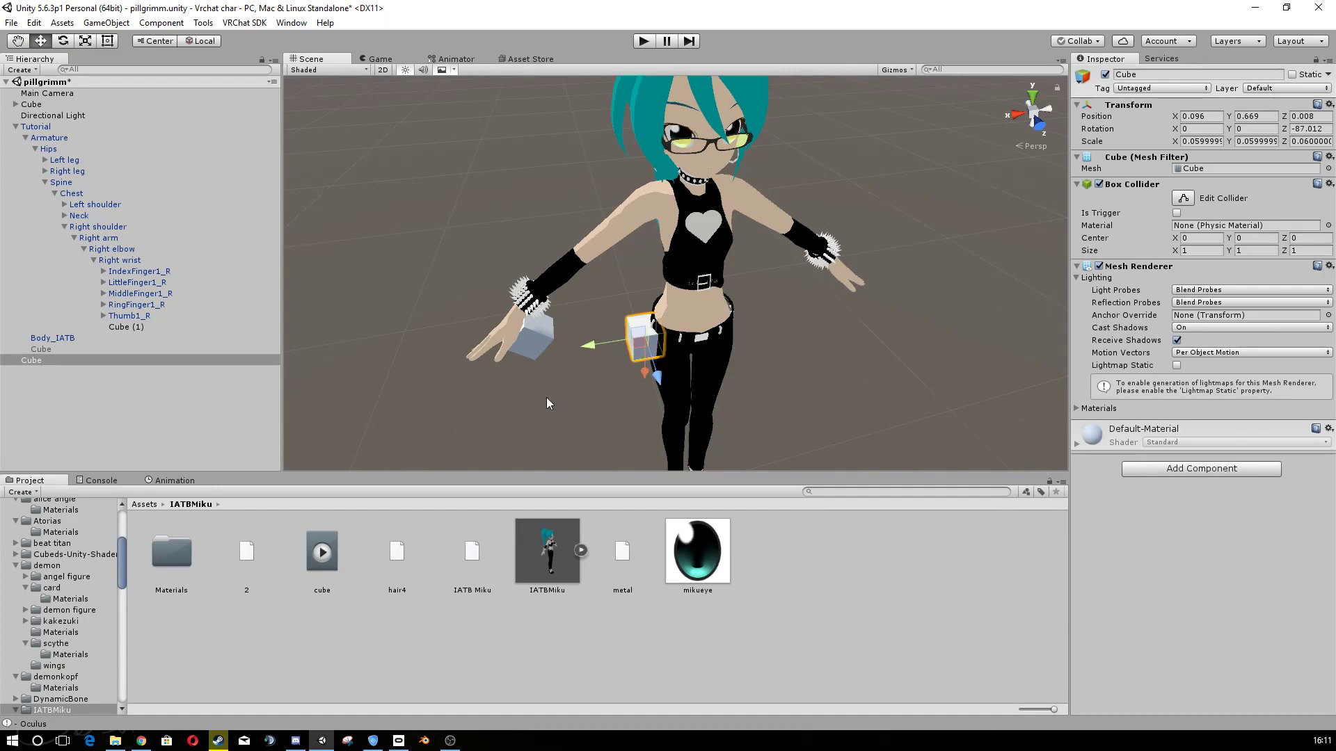
- Deselect the Cube and examine both cubes' placement at the avatar's hand and hip from several angles and distances
left_click(450, 407)
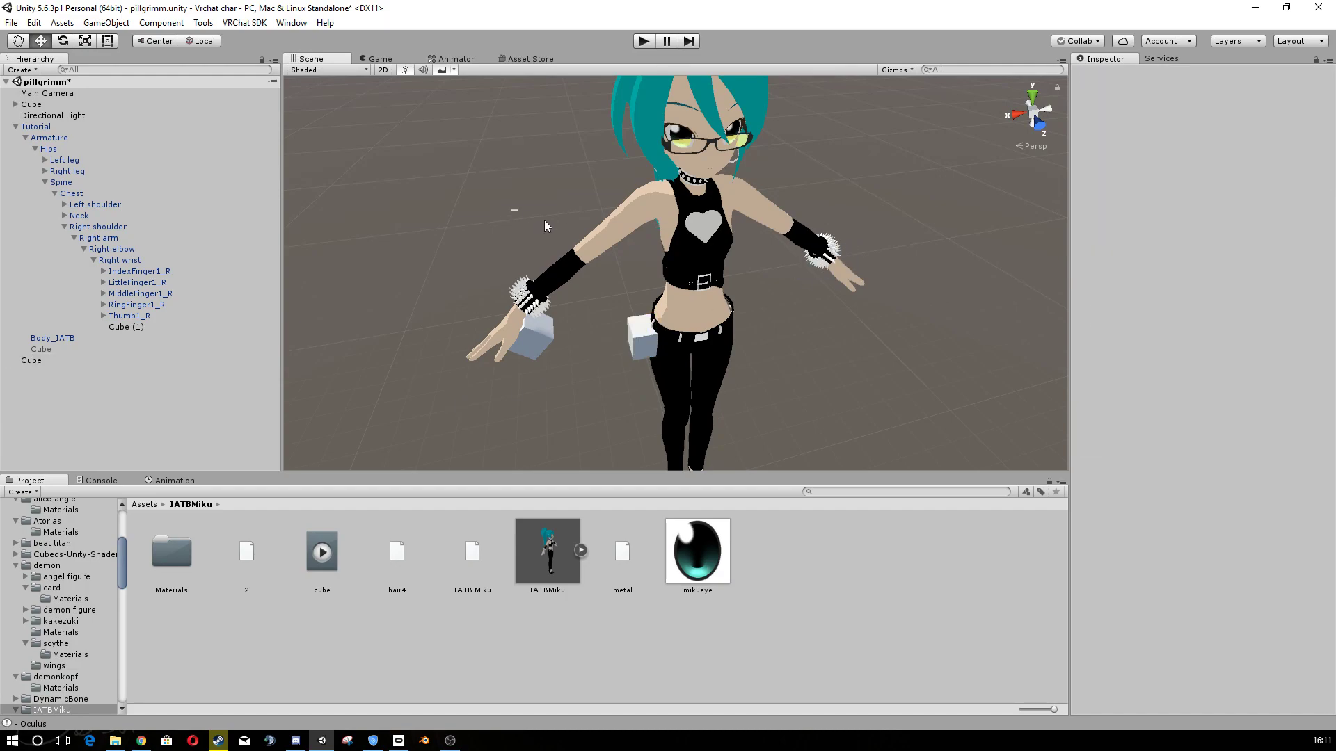
right_click_drag(313, 343, 212, 326)
middle_click_drag(738, 271, 819, 257)
scroll(819, 257, "down", 10)
scroll(795, 332, "up", 10)
right_click_drag(794, 331, 789, 288)
middle_click_drag(789, 289, 637, 336)
scroll(822, 291, "down", 8)
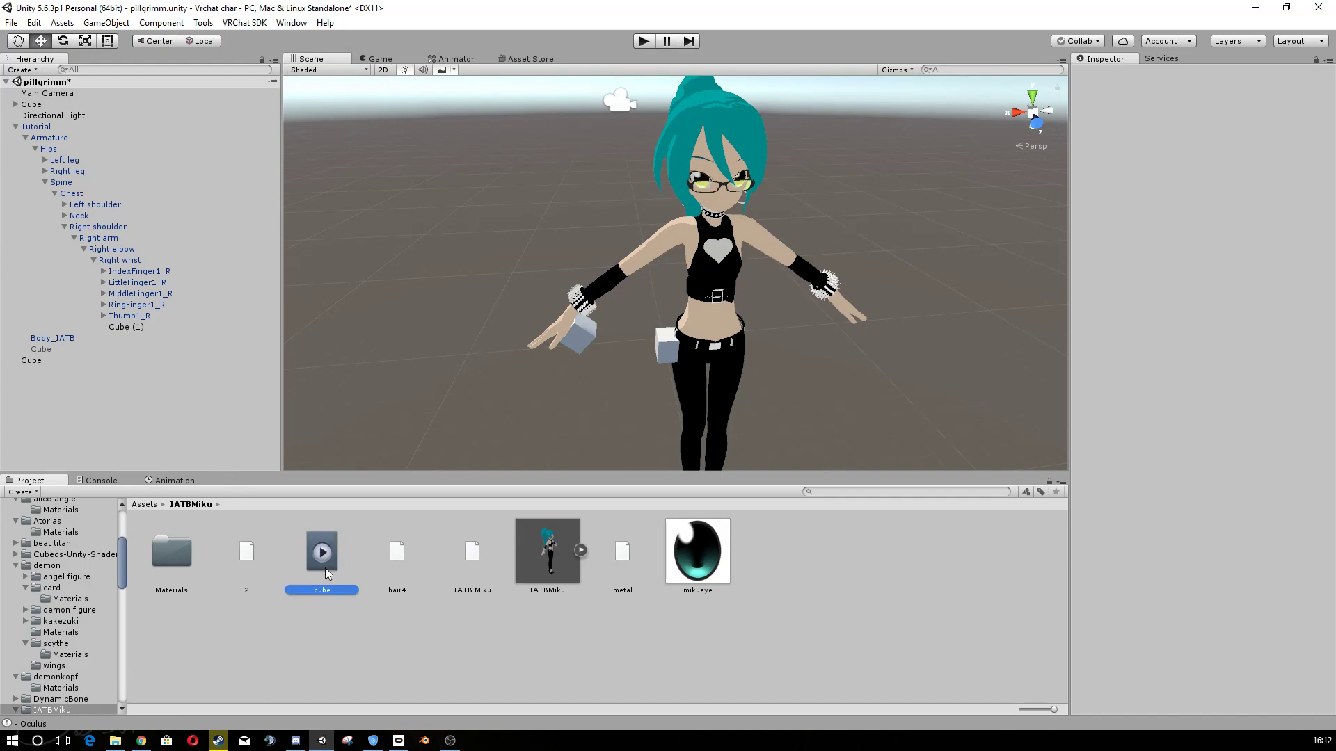
- Delete the cube animation clip from the IATBMiku assets folder
key("Delete")
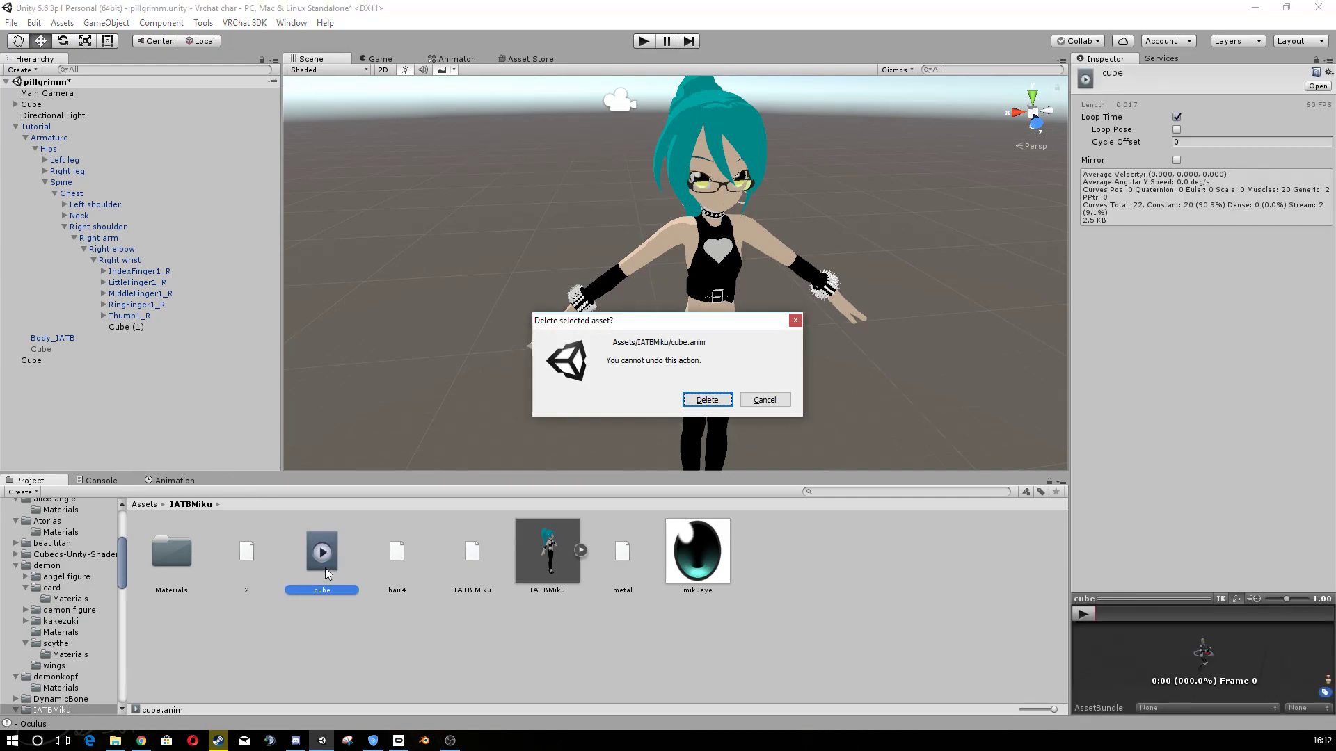
left_click(707, 400)
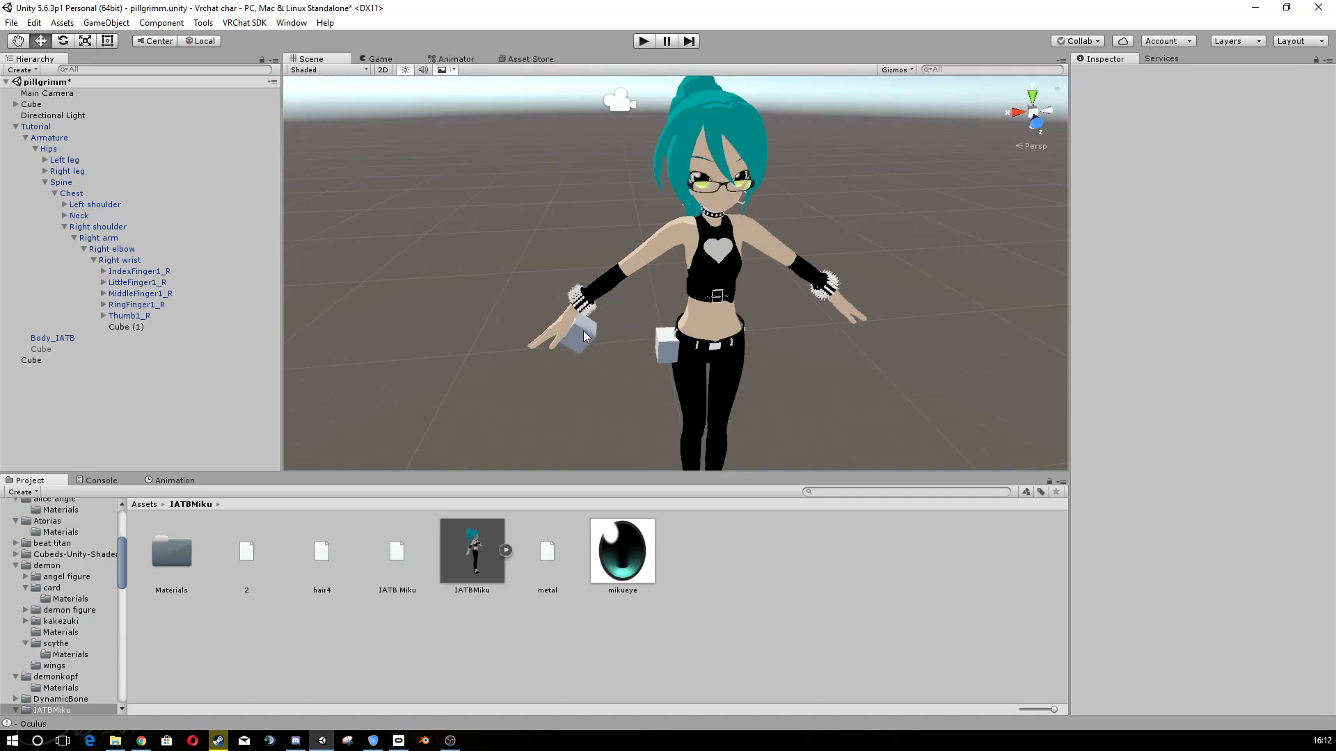
- Deactivate Cube (1), the cube parented to the right wrist
left_click(137, 328)
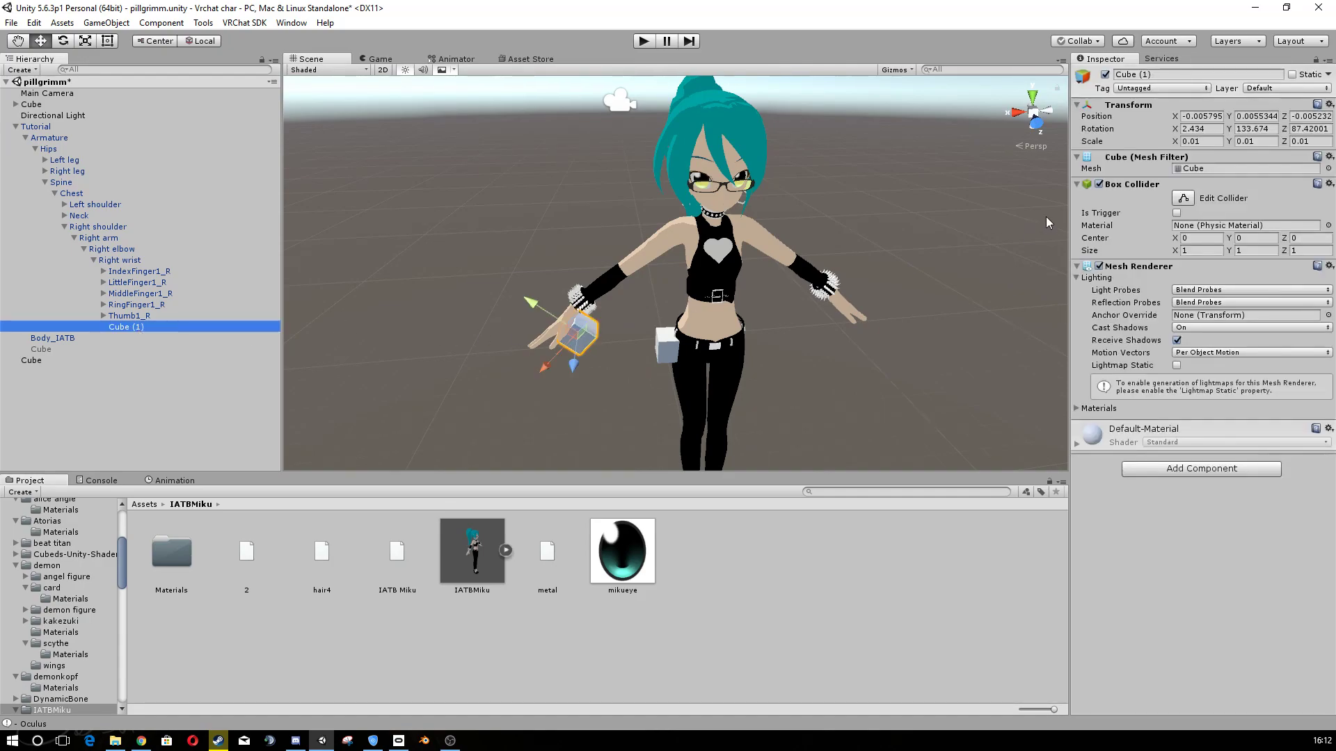
left_click(1106, 74)
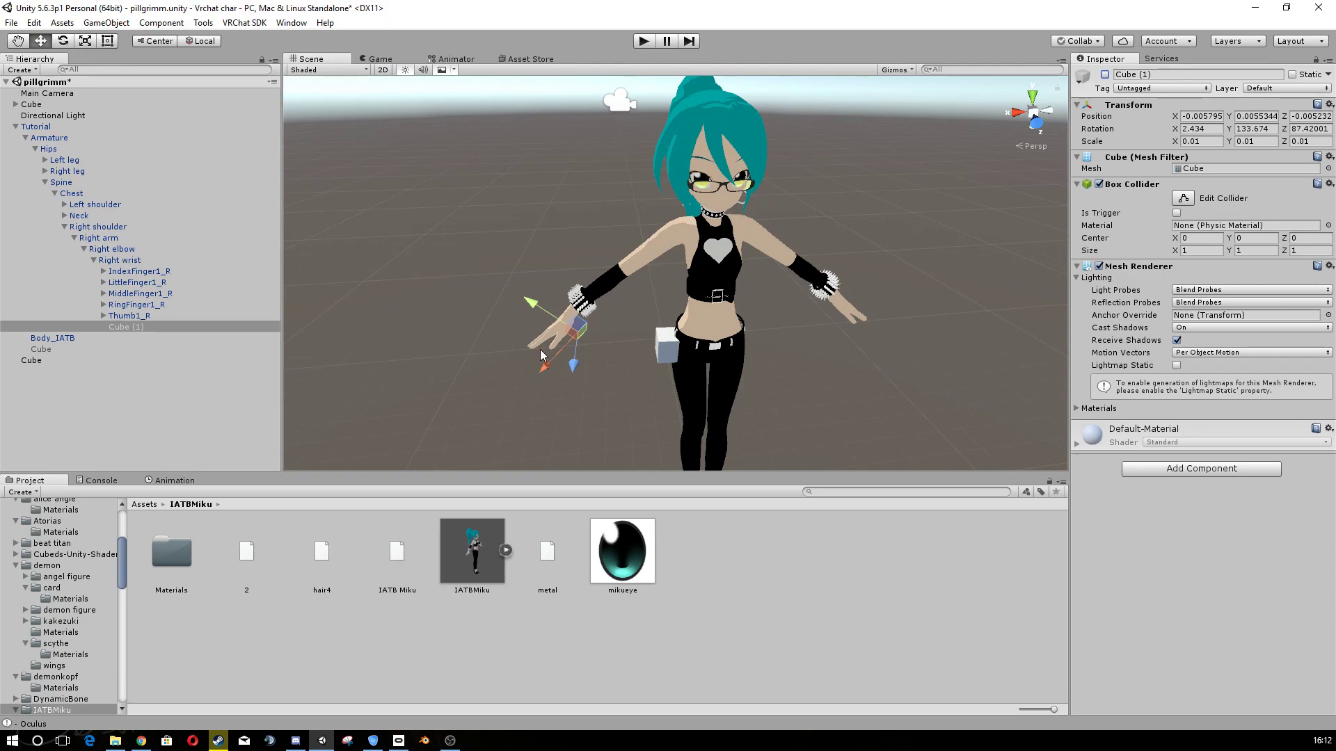
- Parent the Cube at the avatar's right hip to the Hips bone of the armature
middle_click_drag(495, 341, 564, 179)
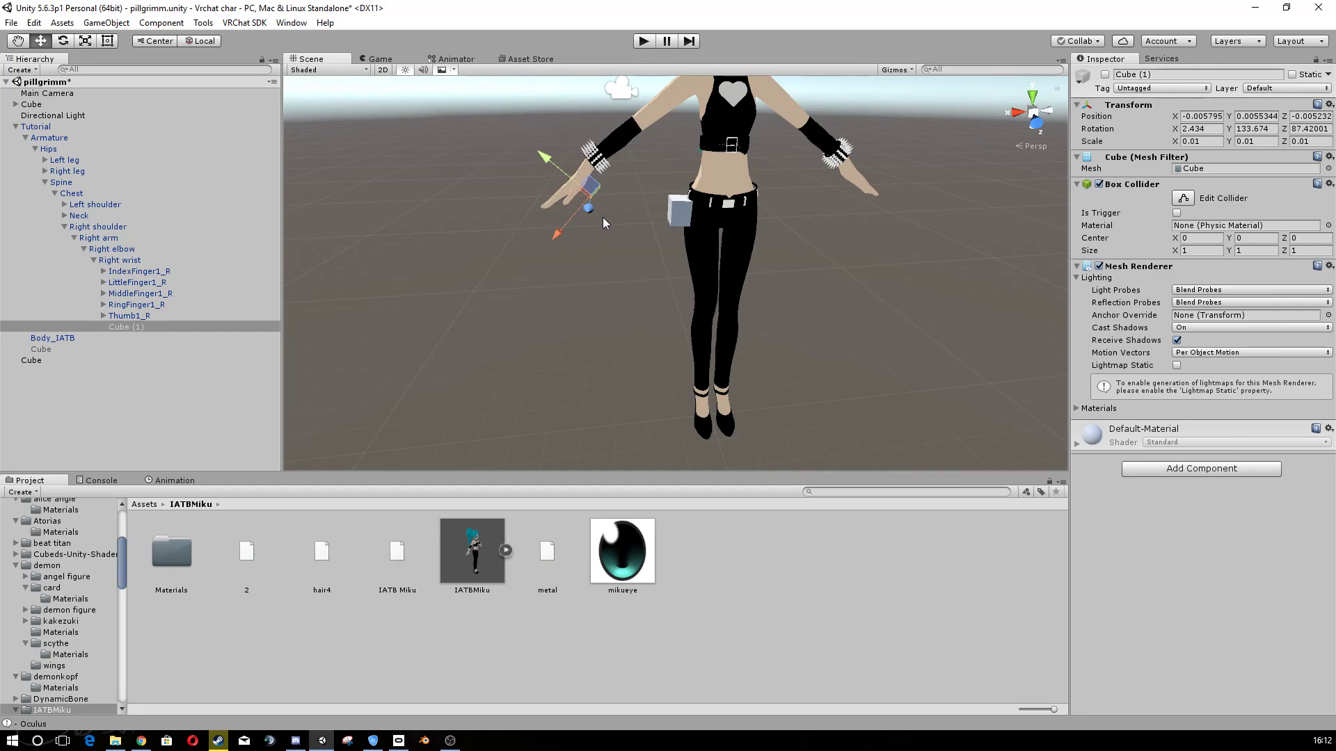
left_click(31, 362)
left_click_drag(31, 362, 33, 361)
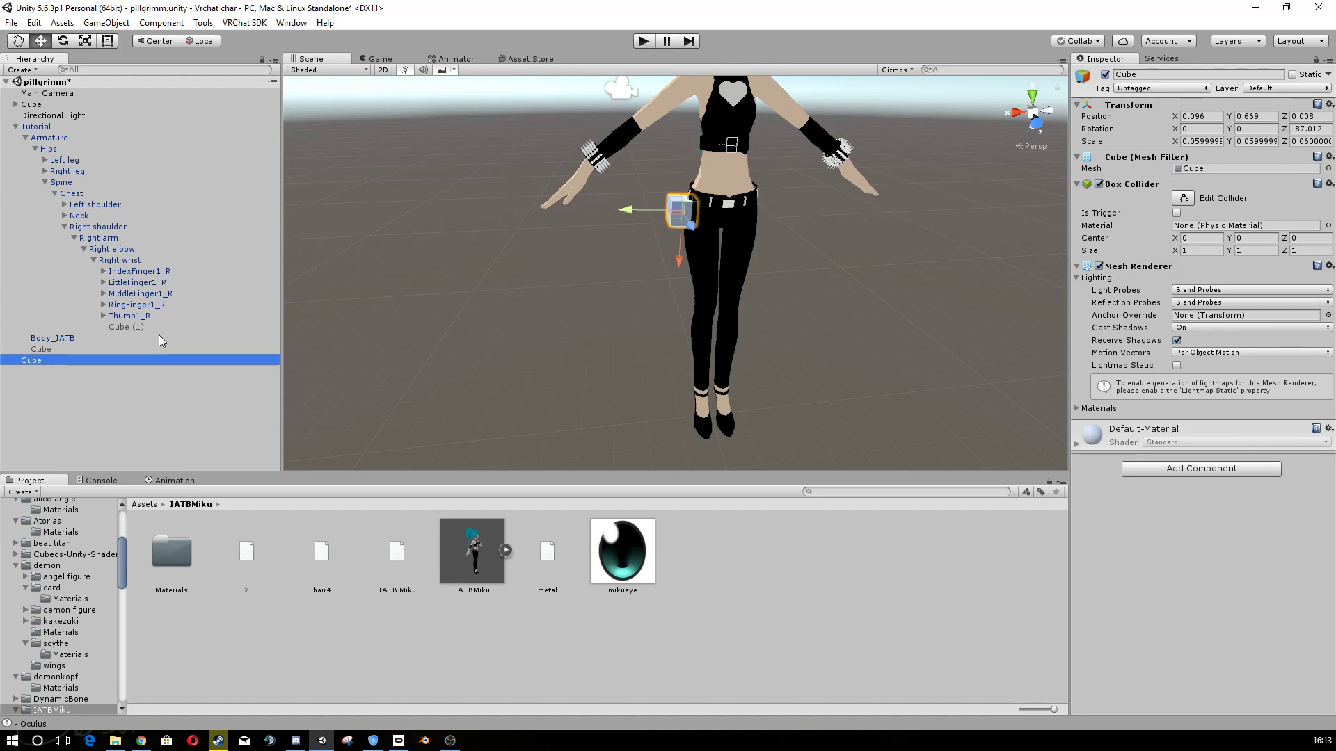
left_click_drag(35, 362, 49, 153)
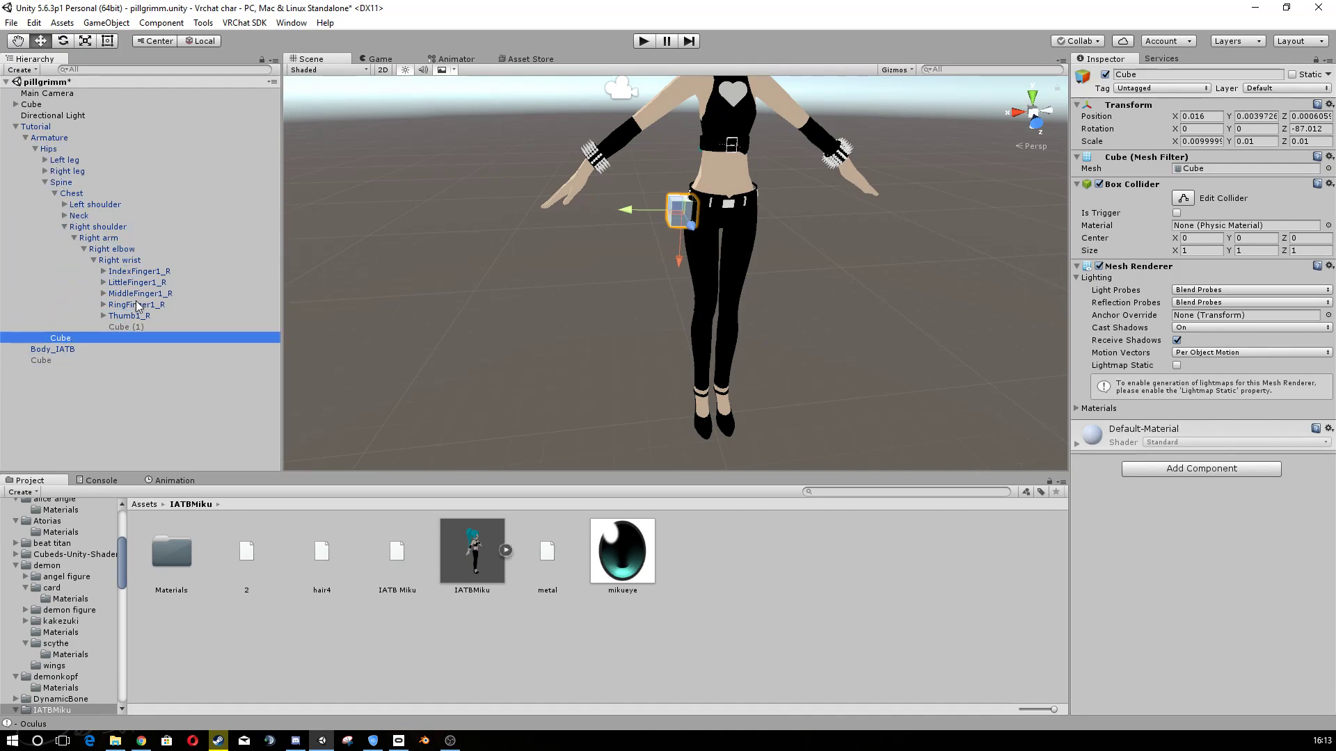
- Duplicate the Tutorial avatar, deactivate the original, and select the copy
left_click(15, 127)
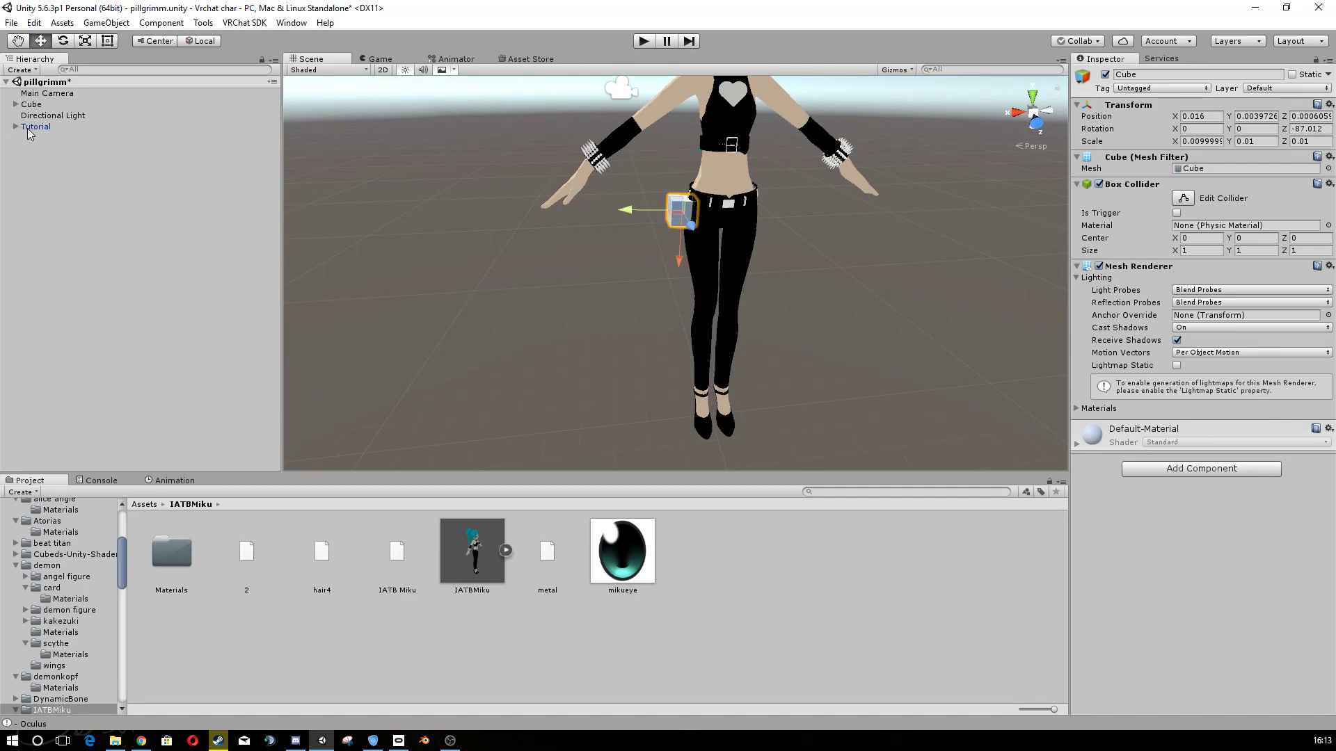
left_click(32, 128)
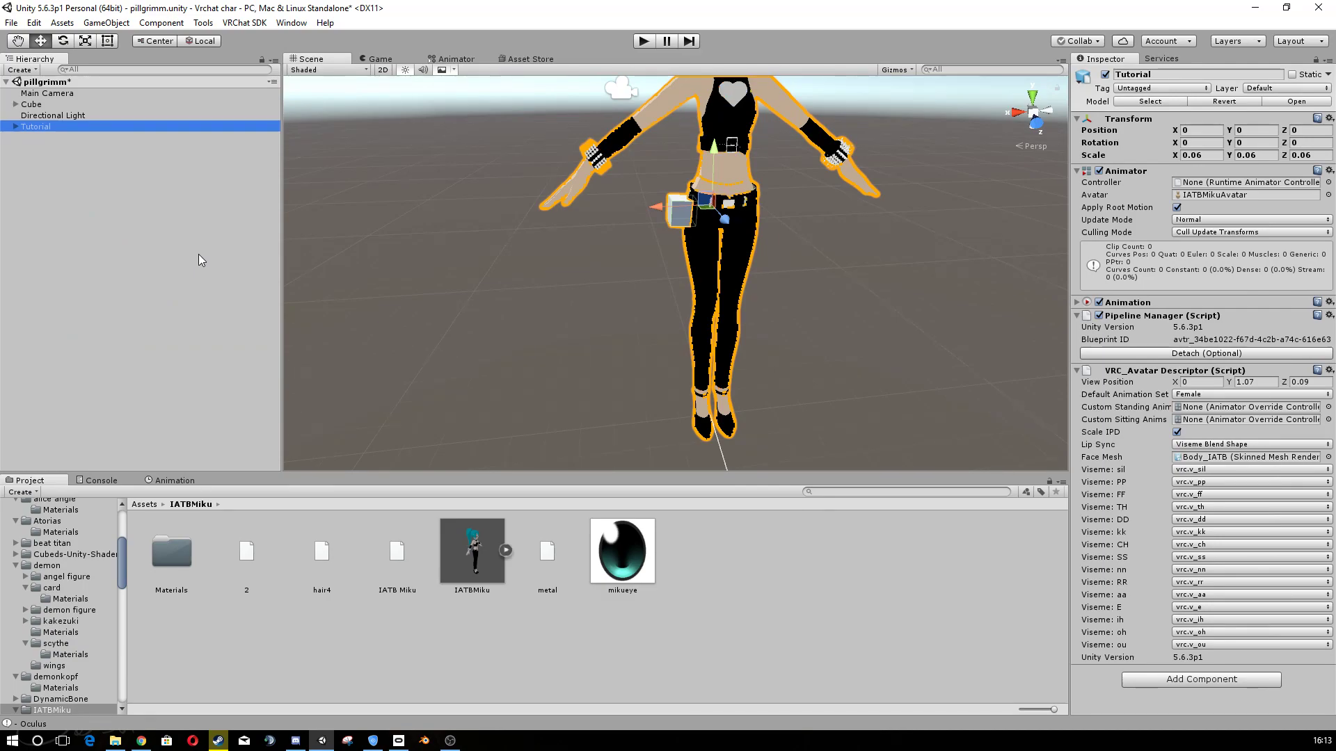
key("f")
scroll(709, 239, "up", 7)
middle_click_drag(742, 240, 658, 249)
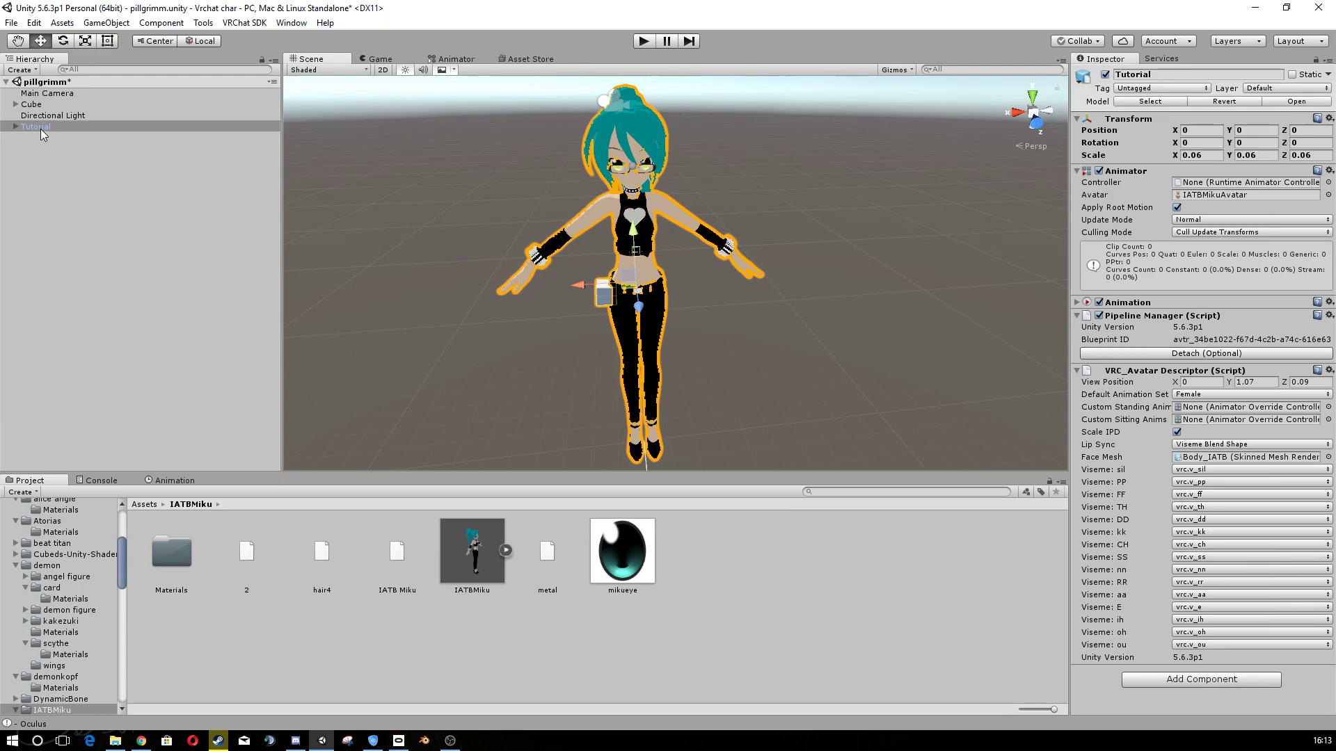
key("ctrl+d")
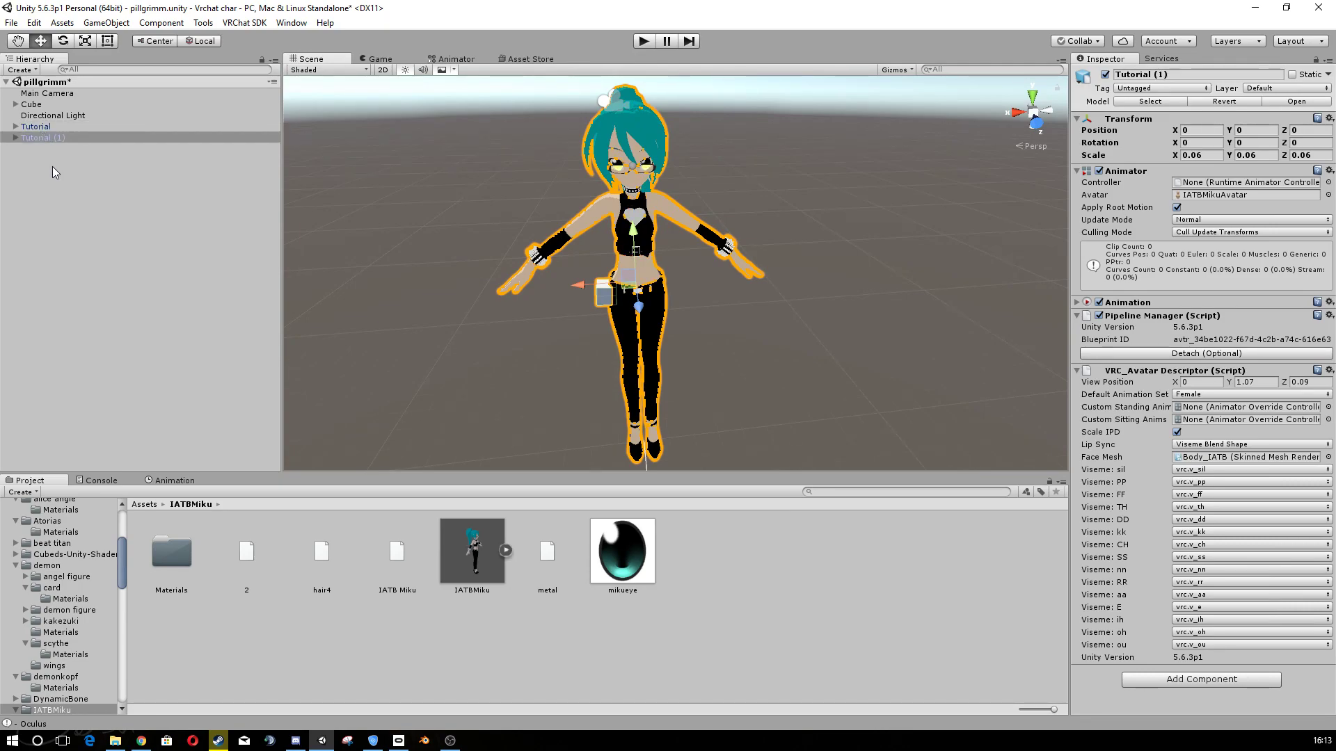
left_click(35, 127)
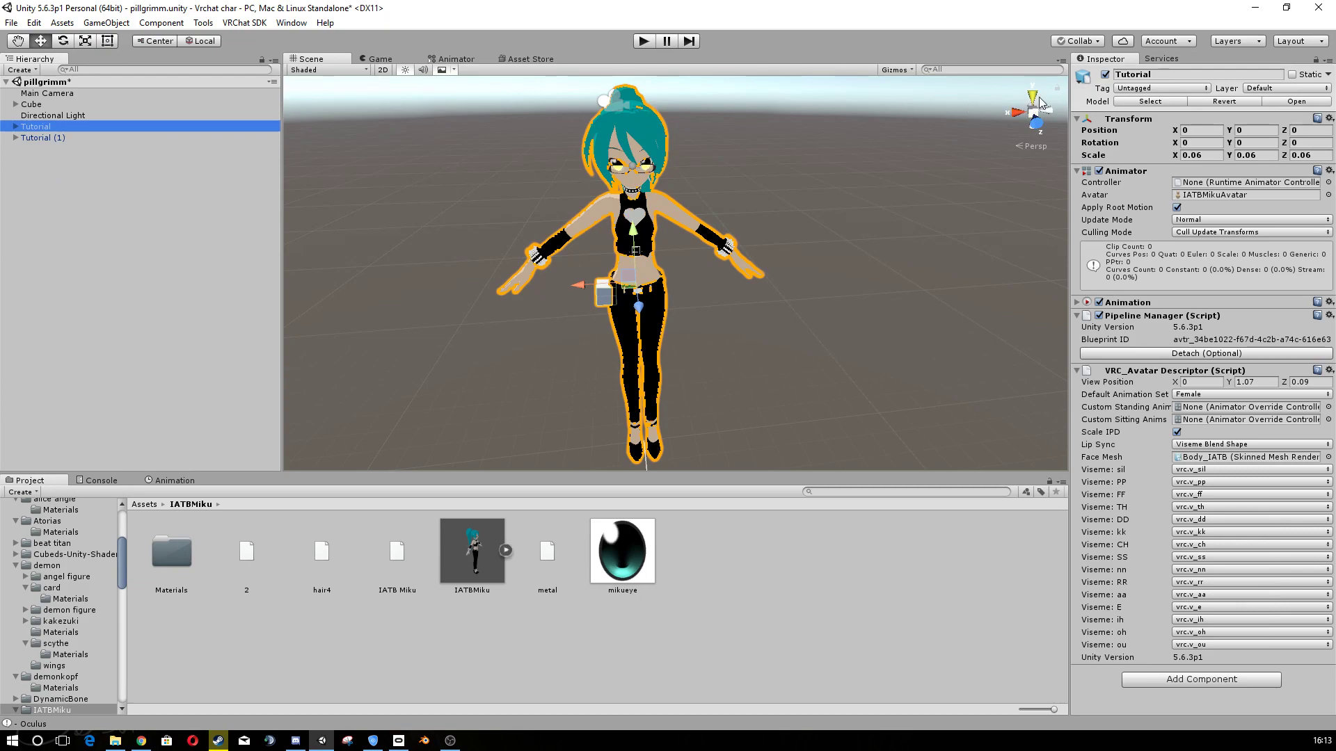
left_click(1105, 75)
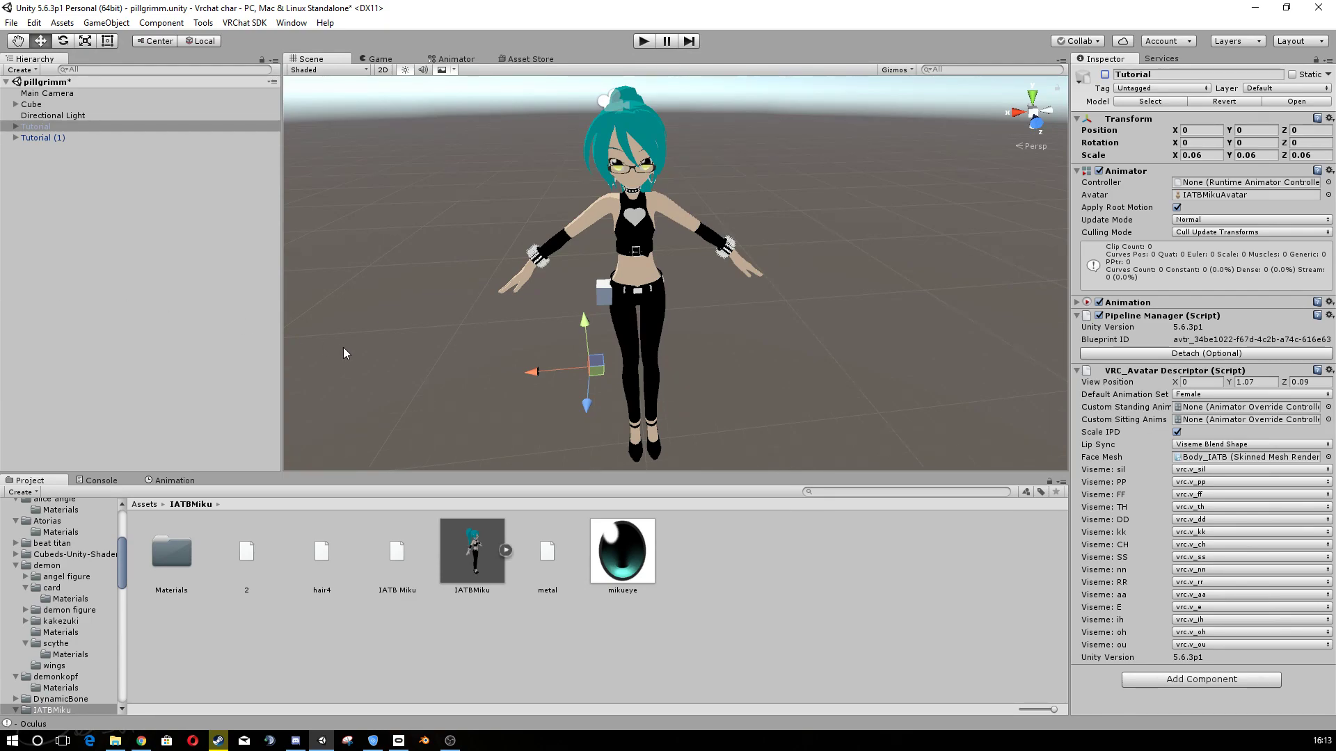
left_click(50, 138)
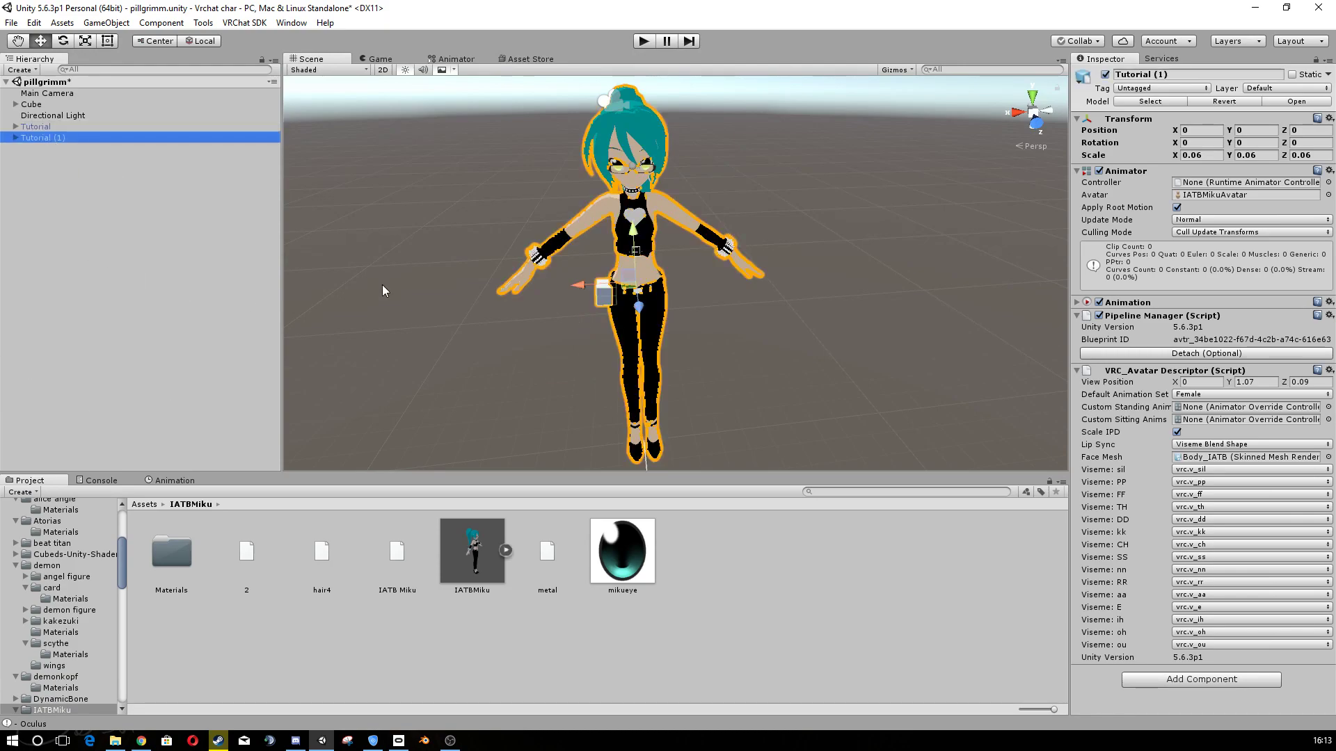
right_click(97, 487)
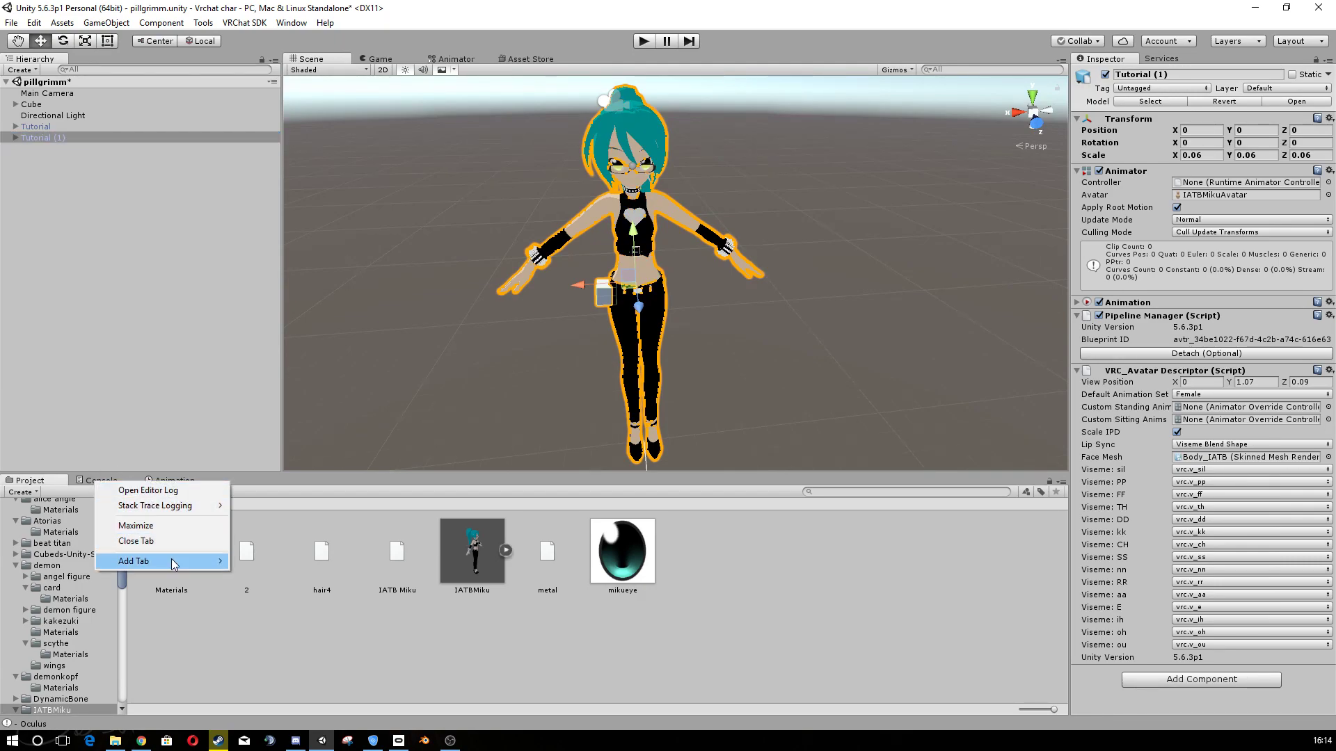
mouse_move(182, 565)
left_click(269, 652)
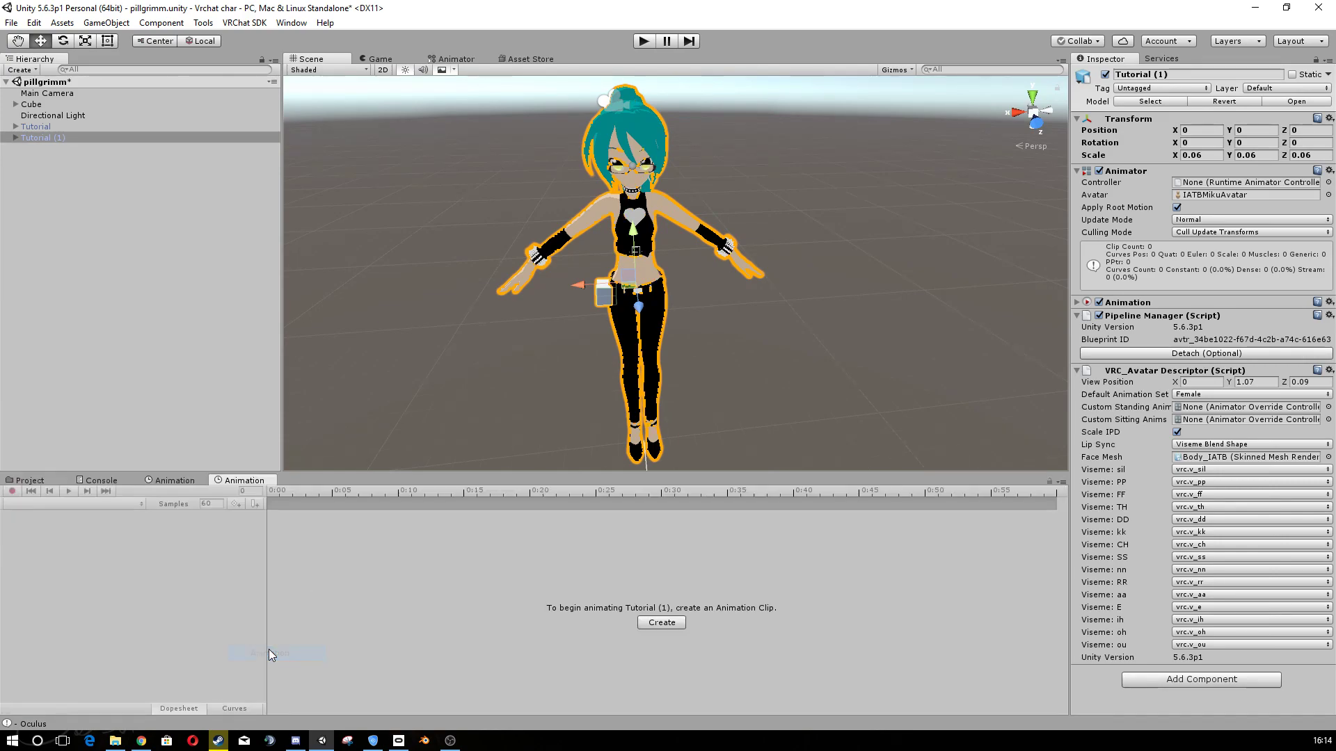
right_click(260, 480)
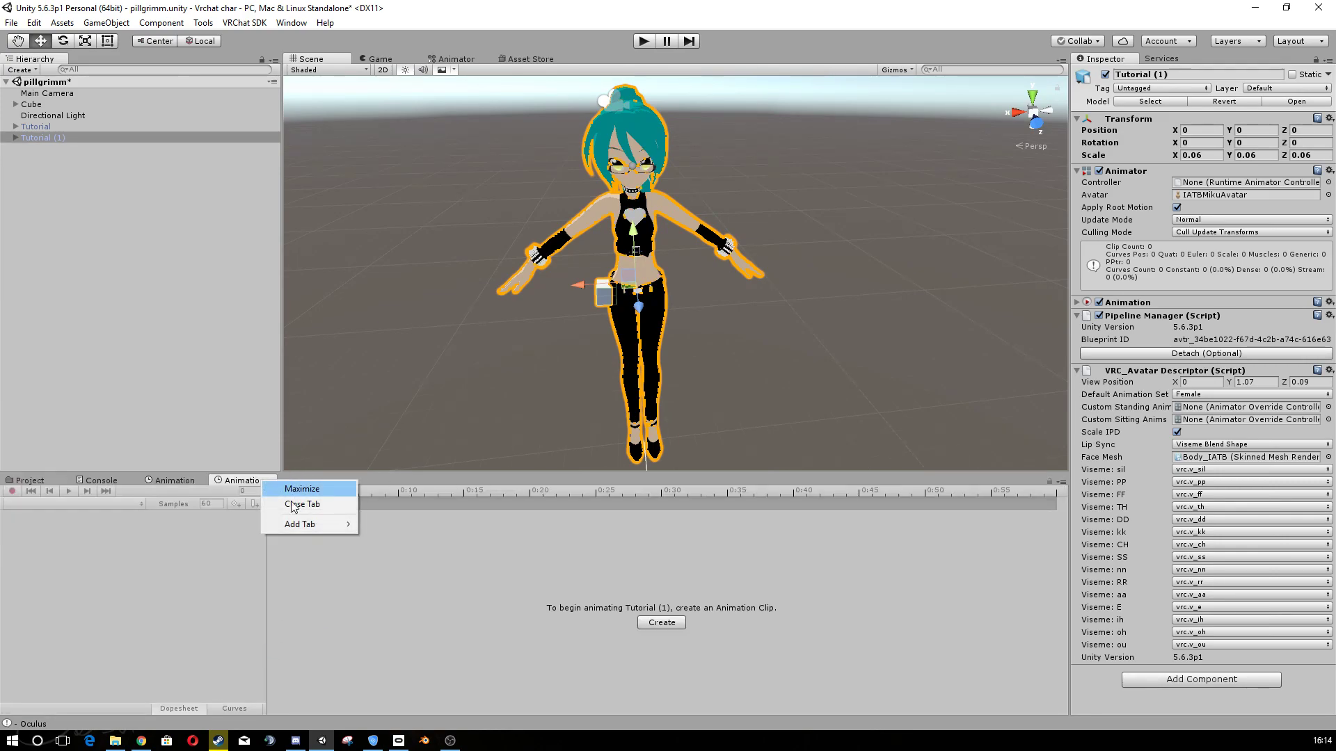
left_click(302, 505)
- Create an animation clip named cube for the duplicated avatar in the IATBMiku assets folder
left_click(173, 480)
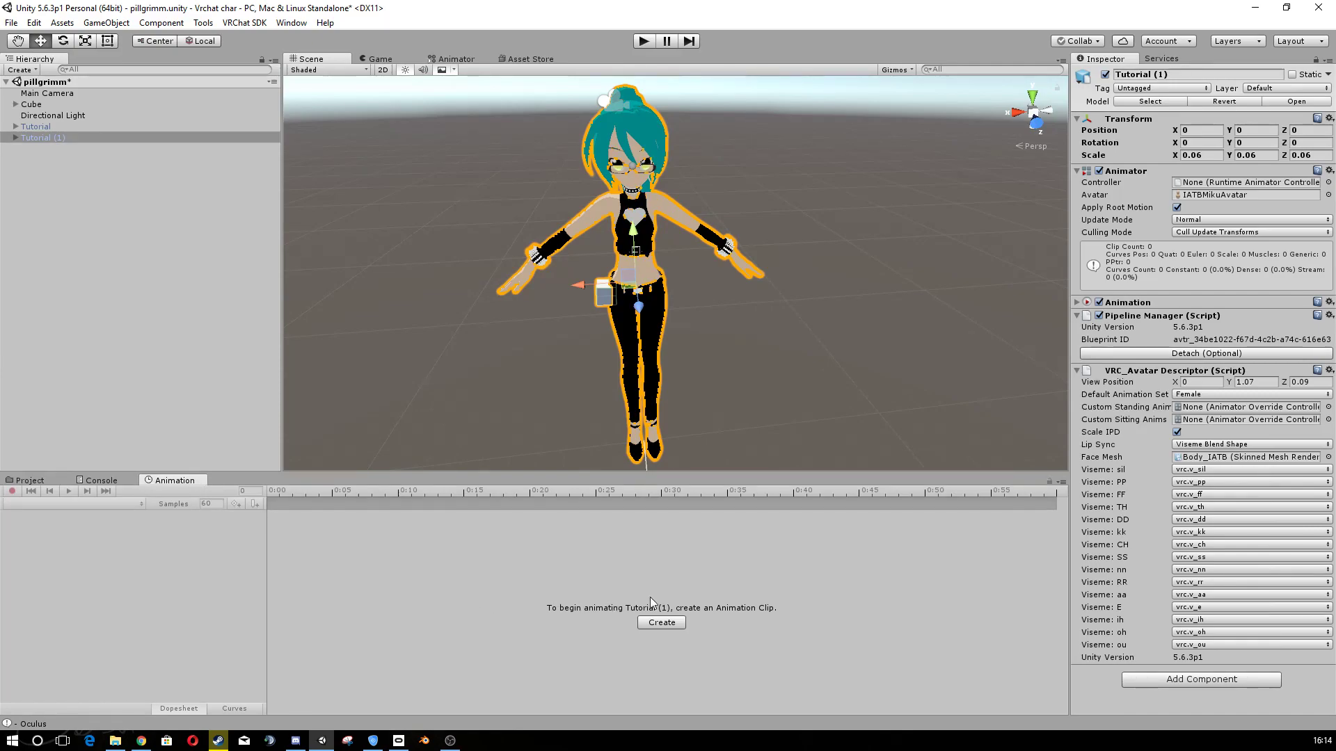
left_click(664, 622)
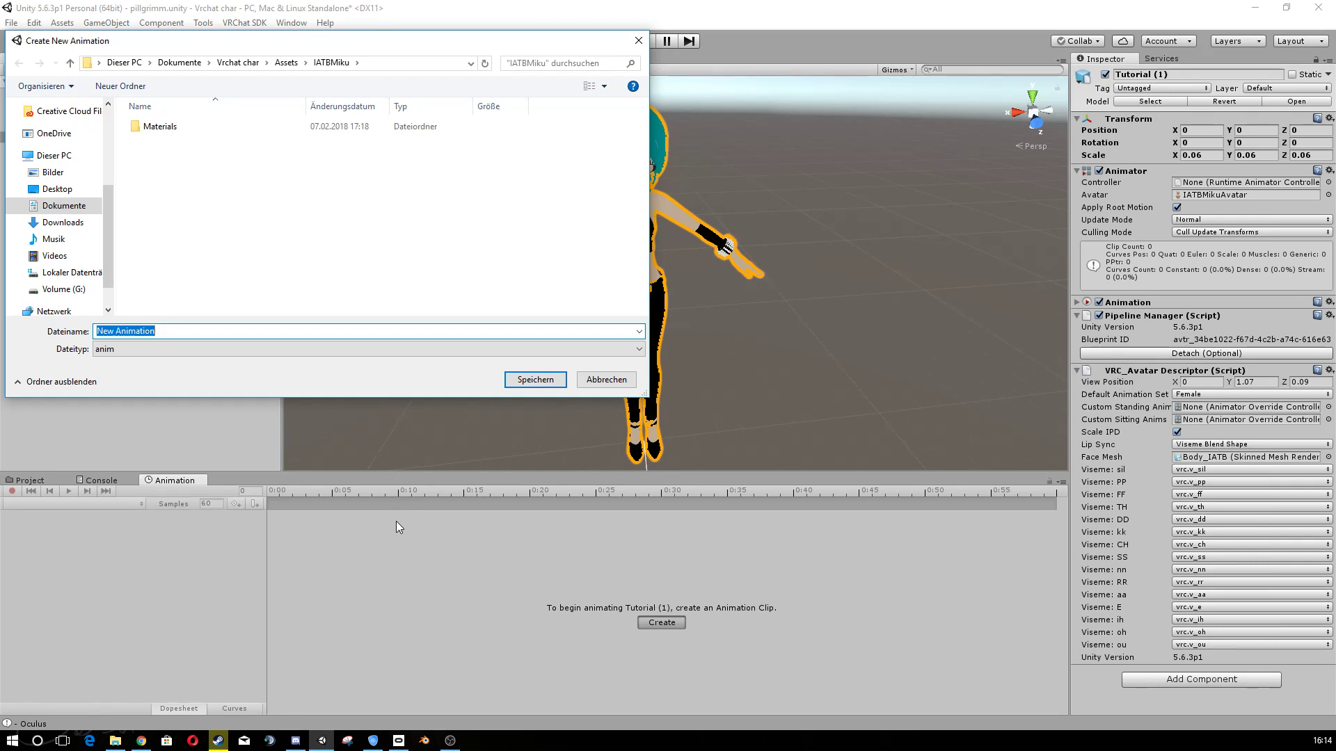
type("cube")
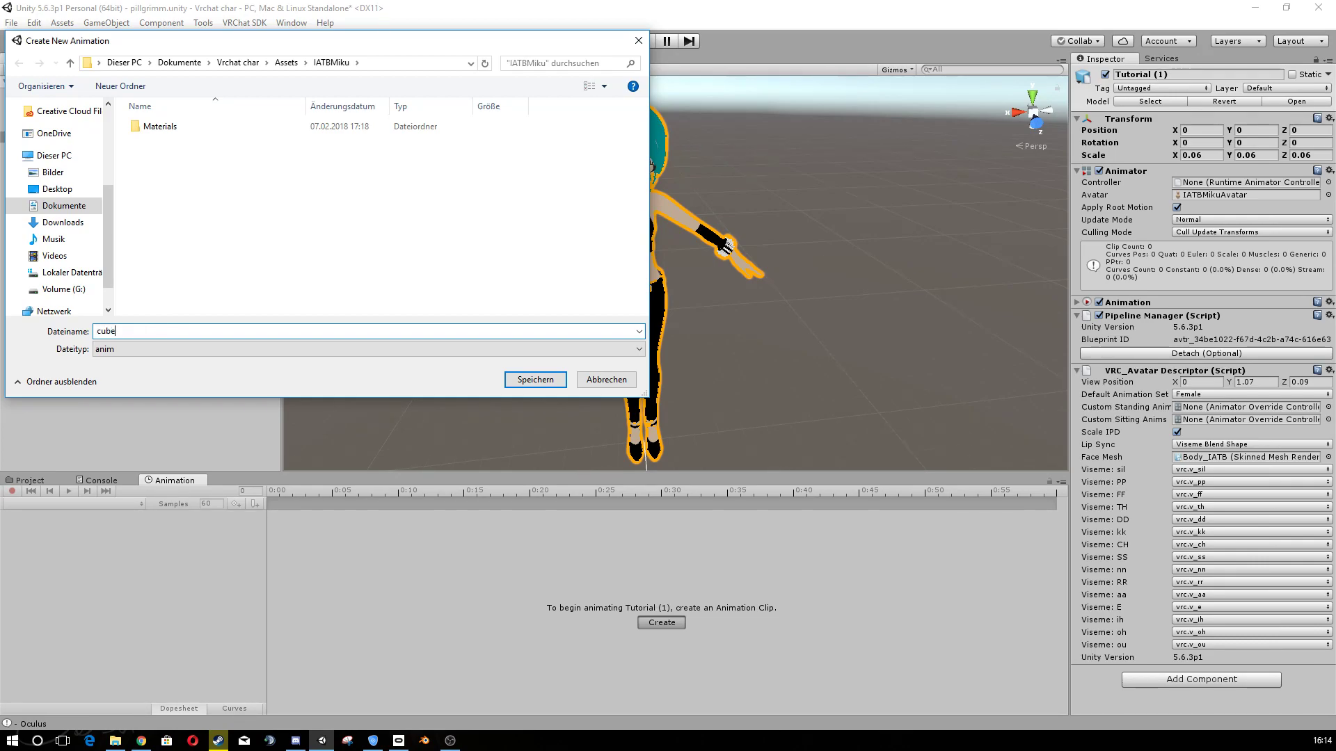
left_click(532, 379)
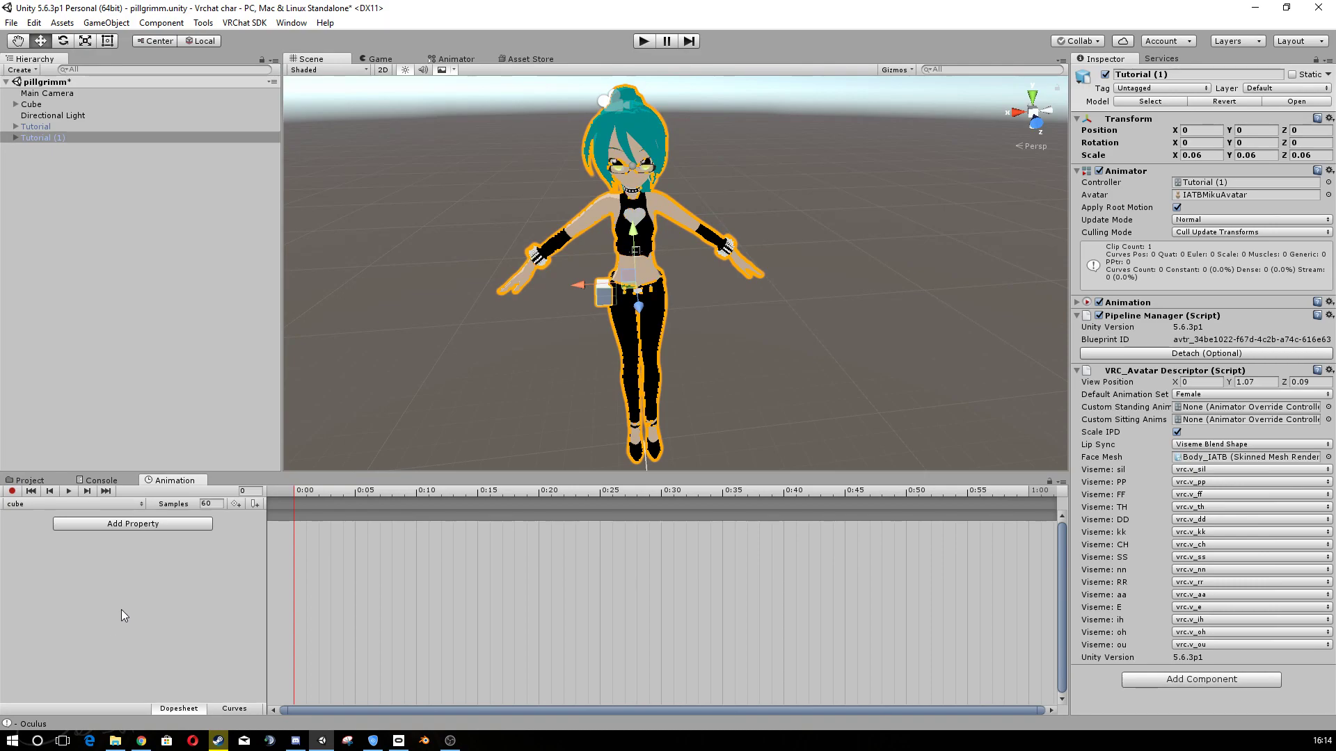
- Add the Is Active property of the Cube under Armature > Hips to the cube clip
left_click(171, 523)
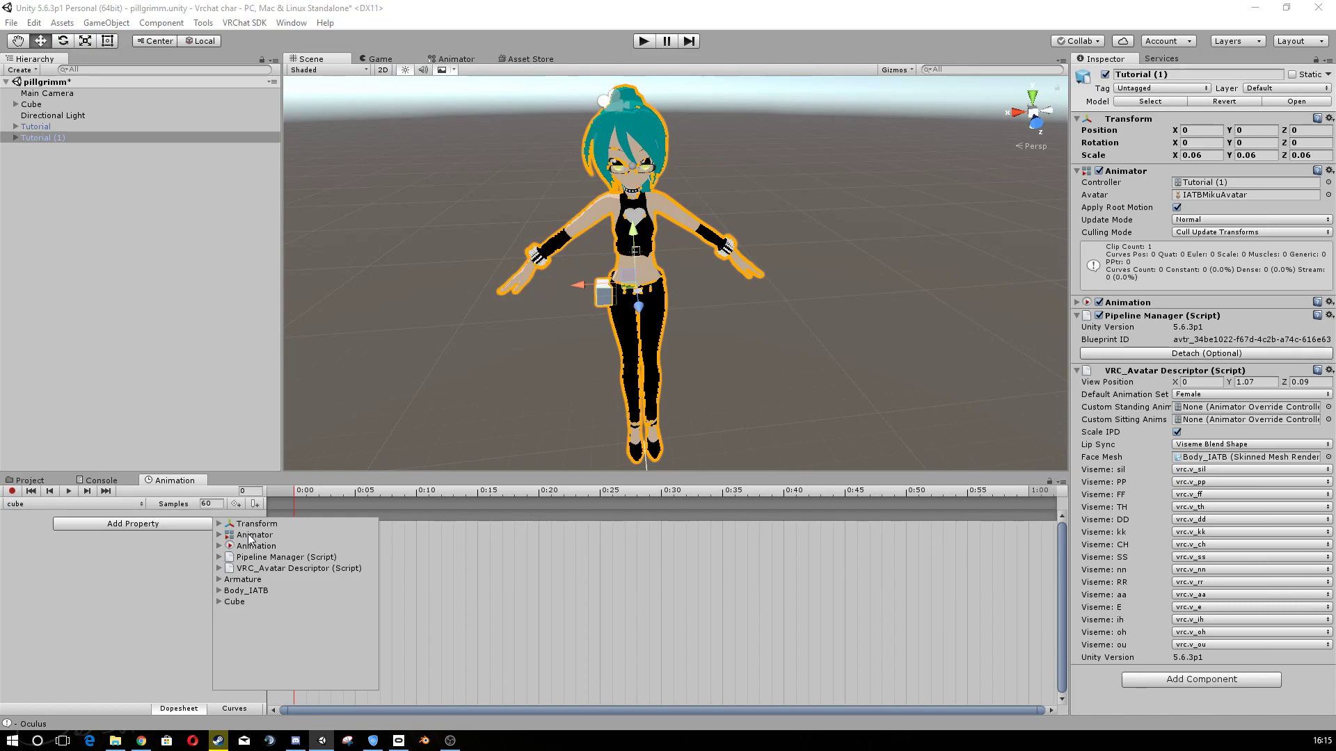
left_click(220, 581)
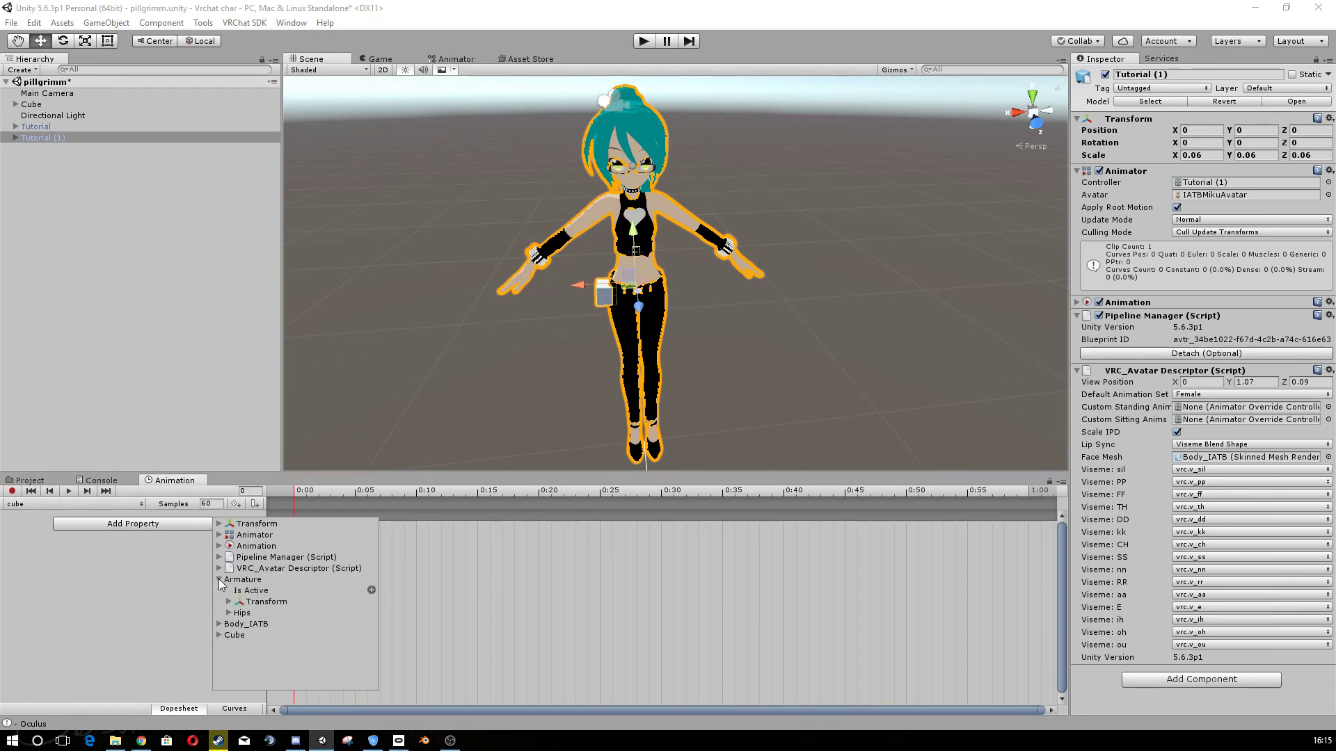
left_click(227, 612)
scroll(248, 606, "down", 1)
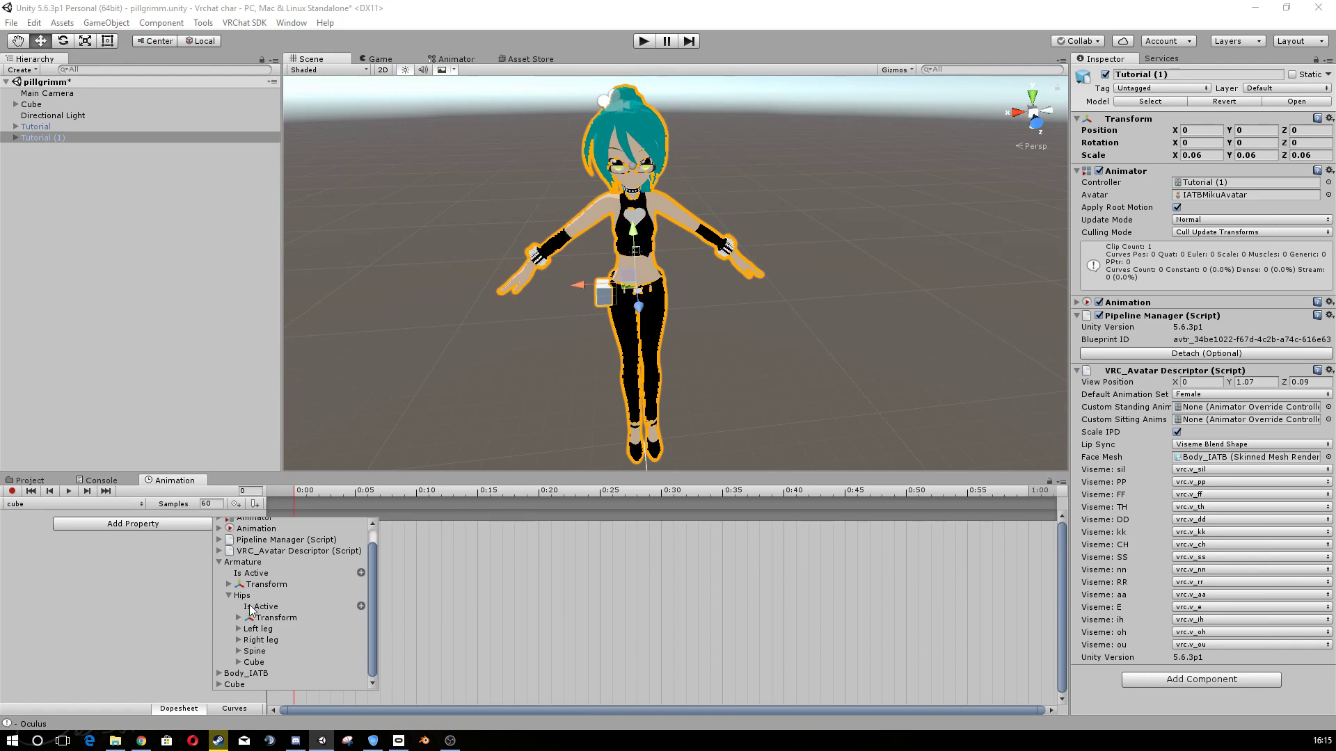
left_click(238, 661)
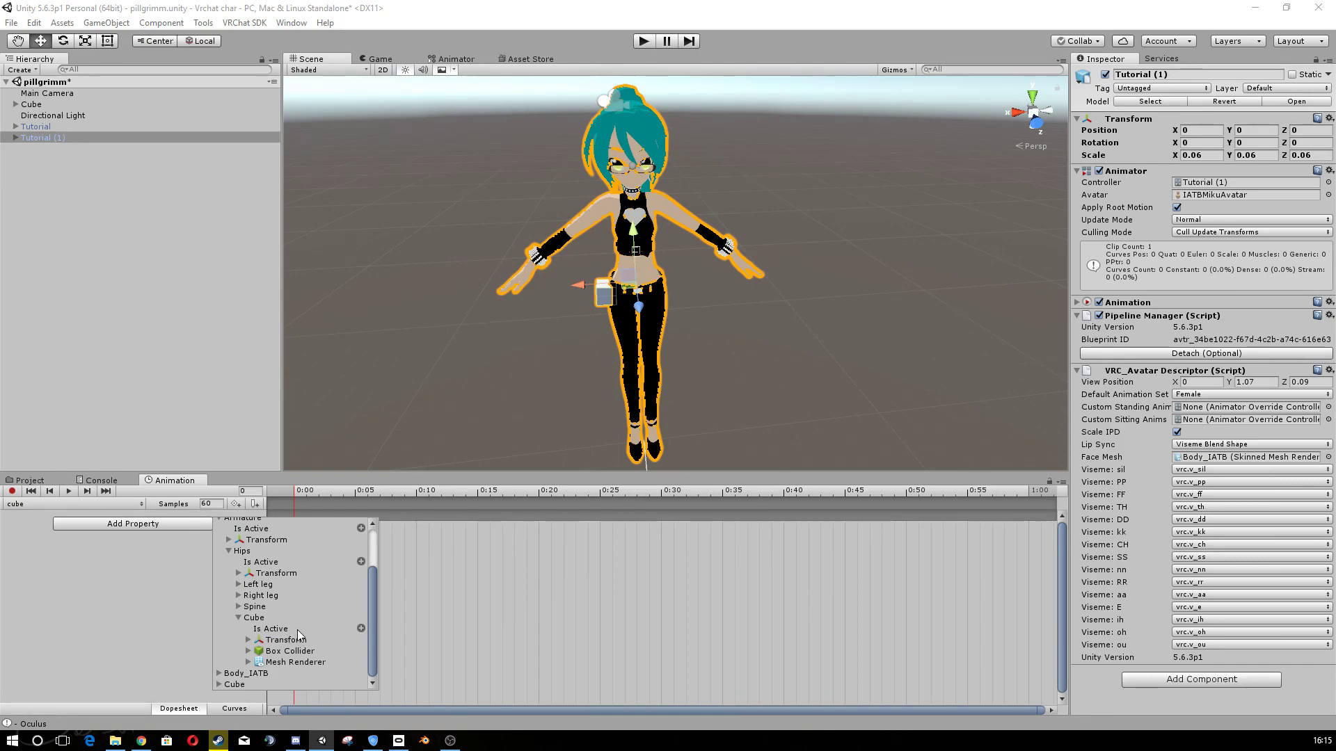
left_click(361, 628)
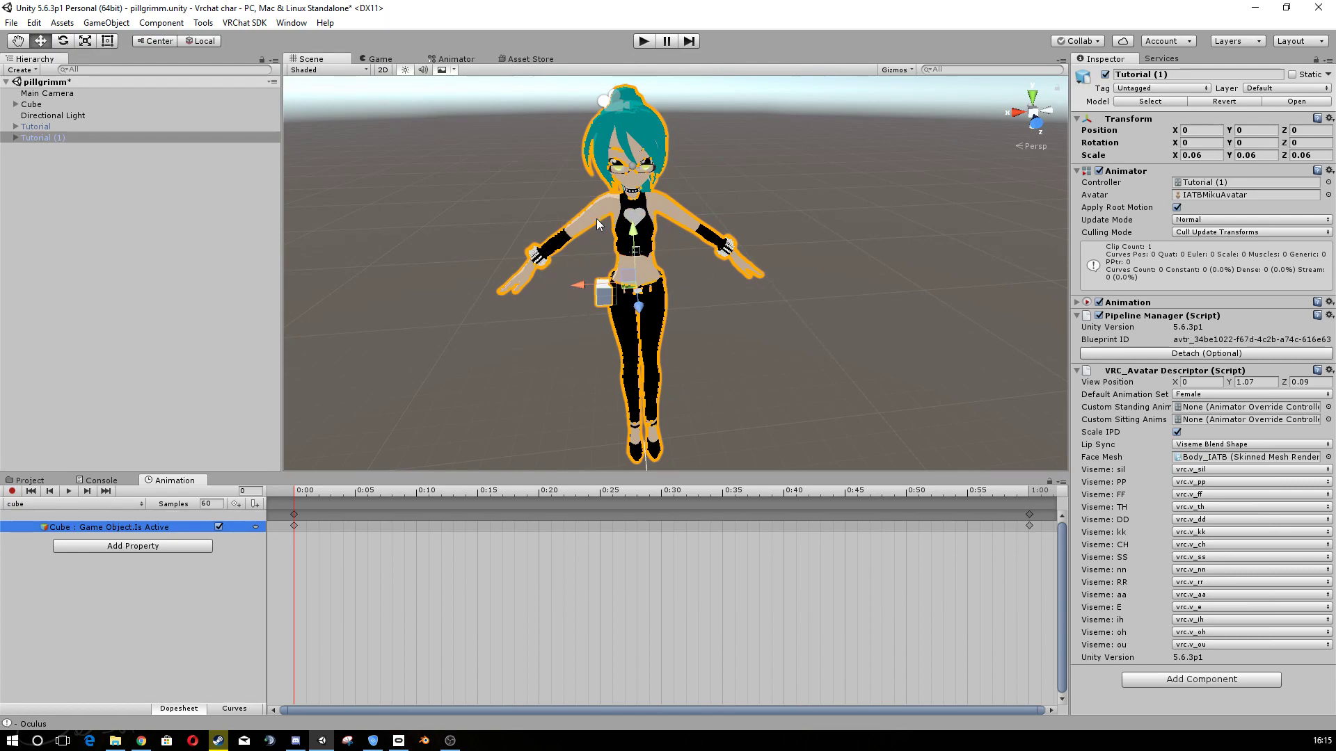
- Set the hip Cube to inactive in the cube clip and check the avatar's hip area
left_click(218, 527)
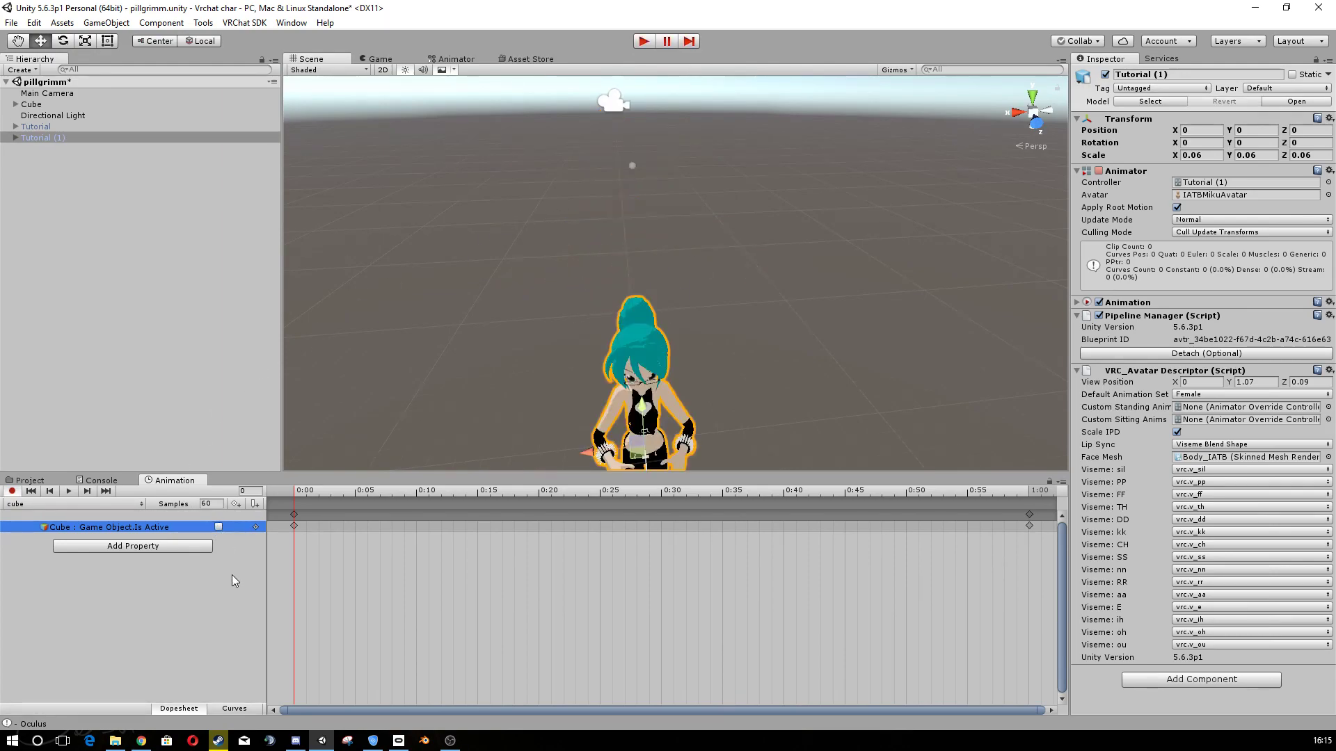
middle_click_drag(637, 367, 632, 199)
scroll(632, 199, "up", 6)
scroll(632, 198, "down", 6)
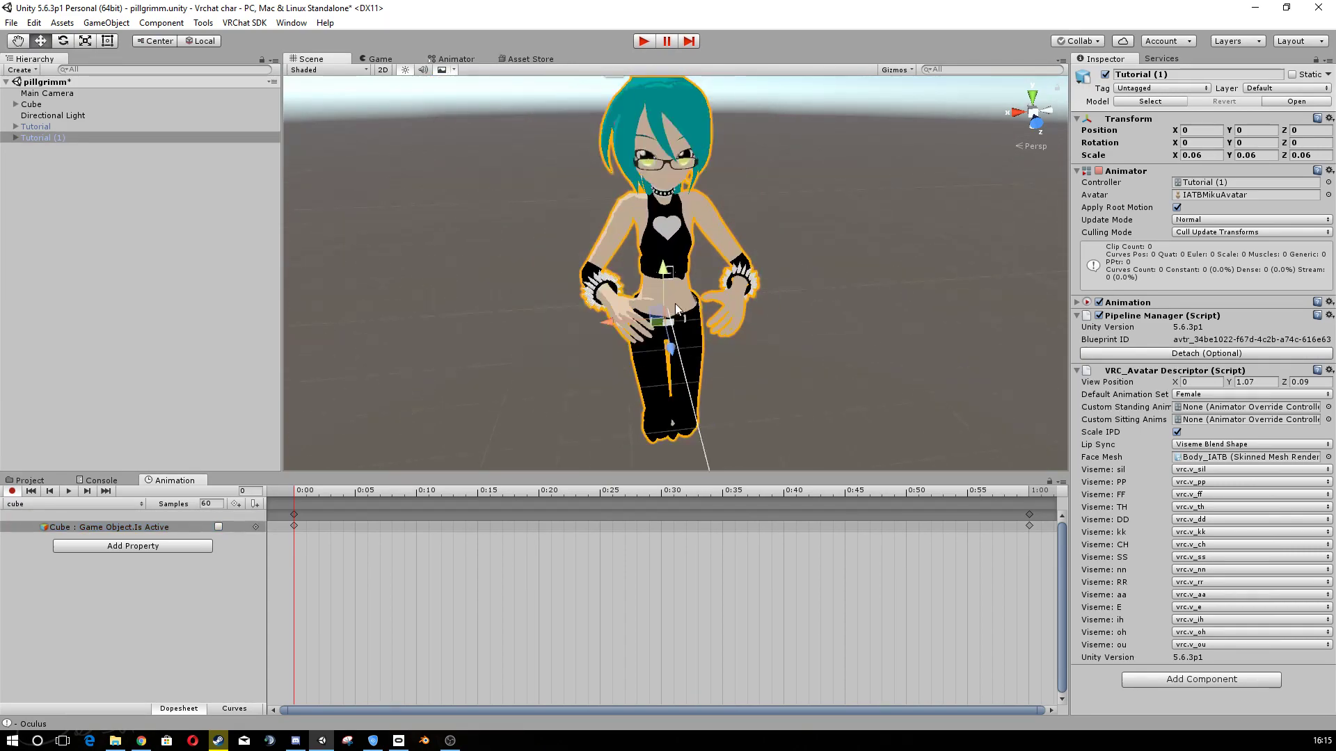
middle_click_drag(668, 294, 616, 281)
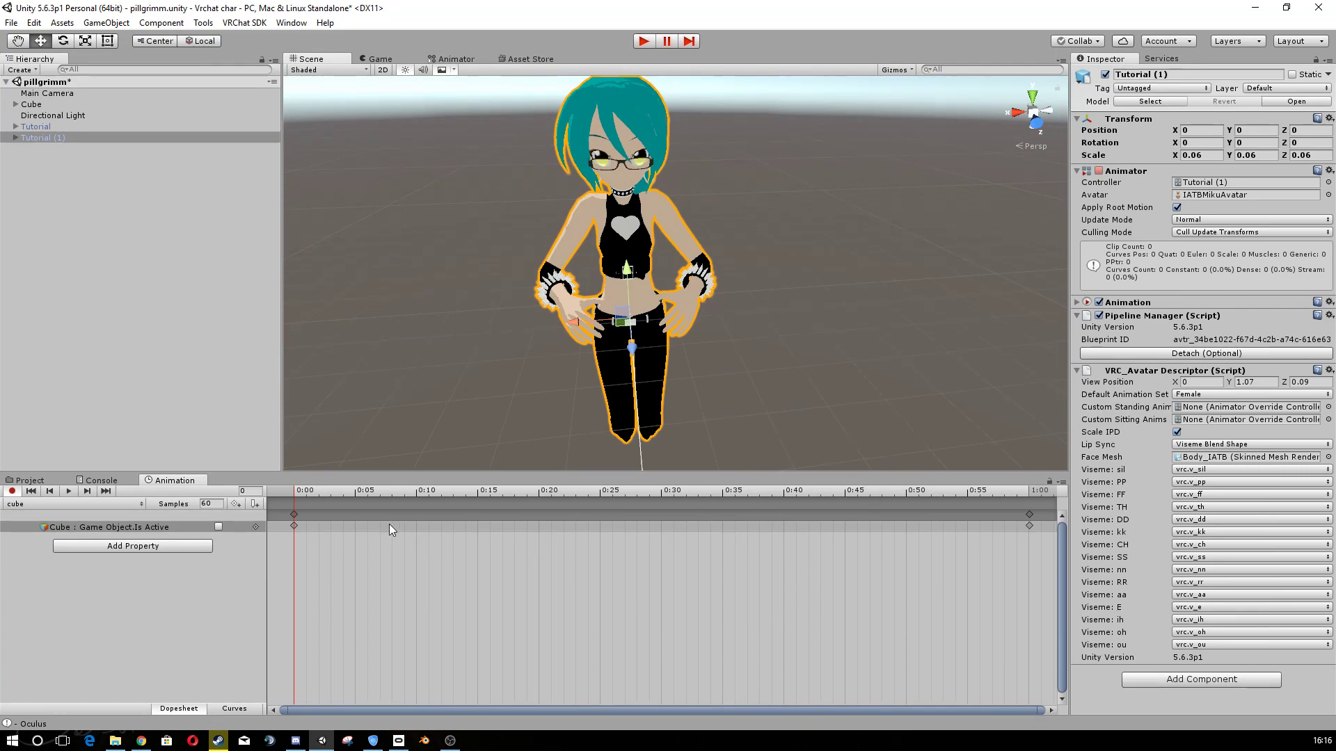
- Add the Is Active property of Cube (1) under the Right wrist to the cube clip and set it to active
left_click(137, 551)
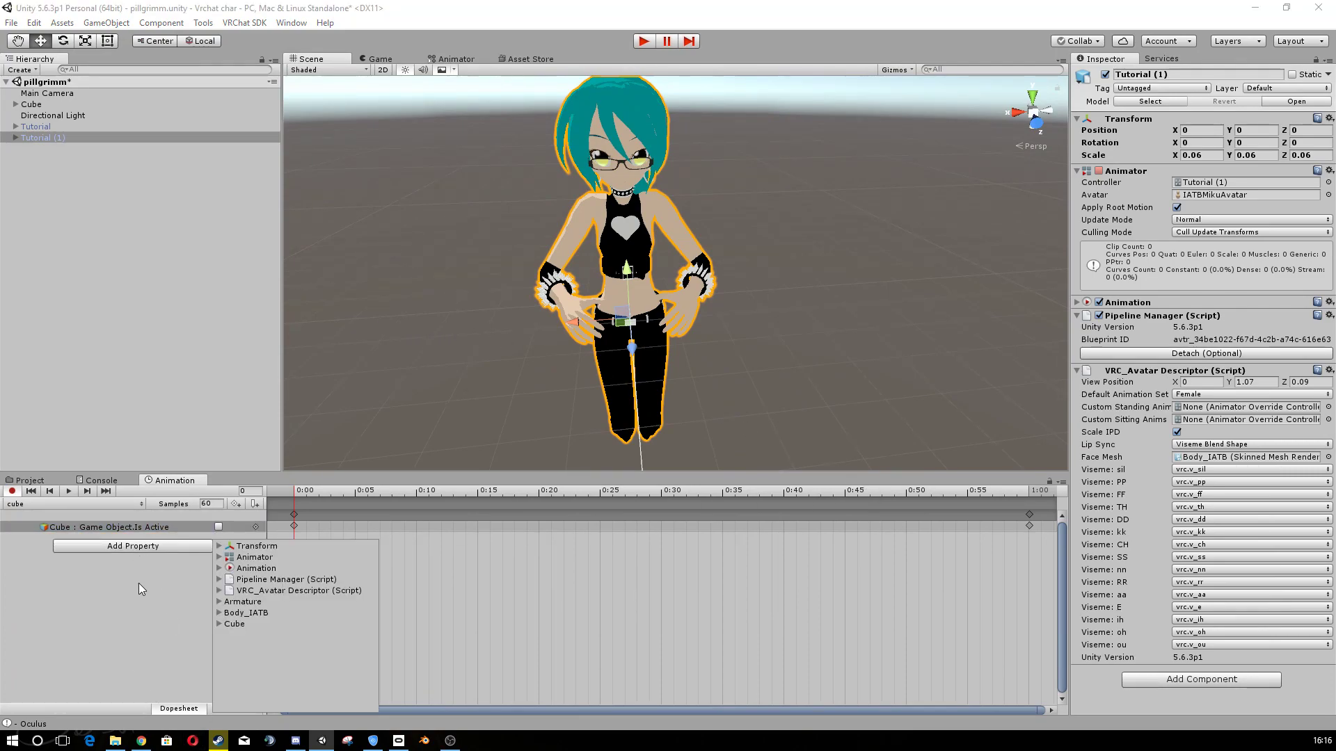
left_click(219, 602)
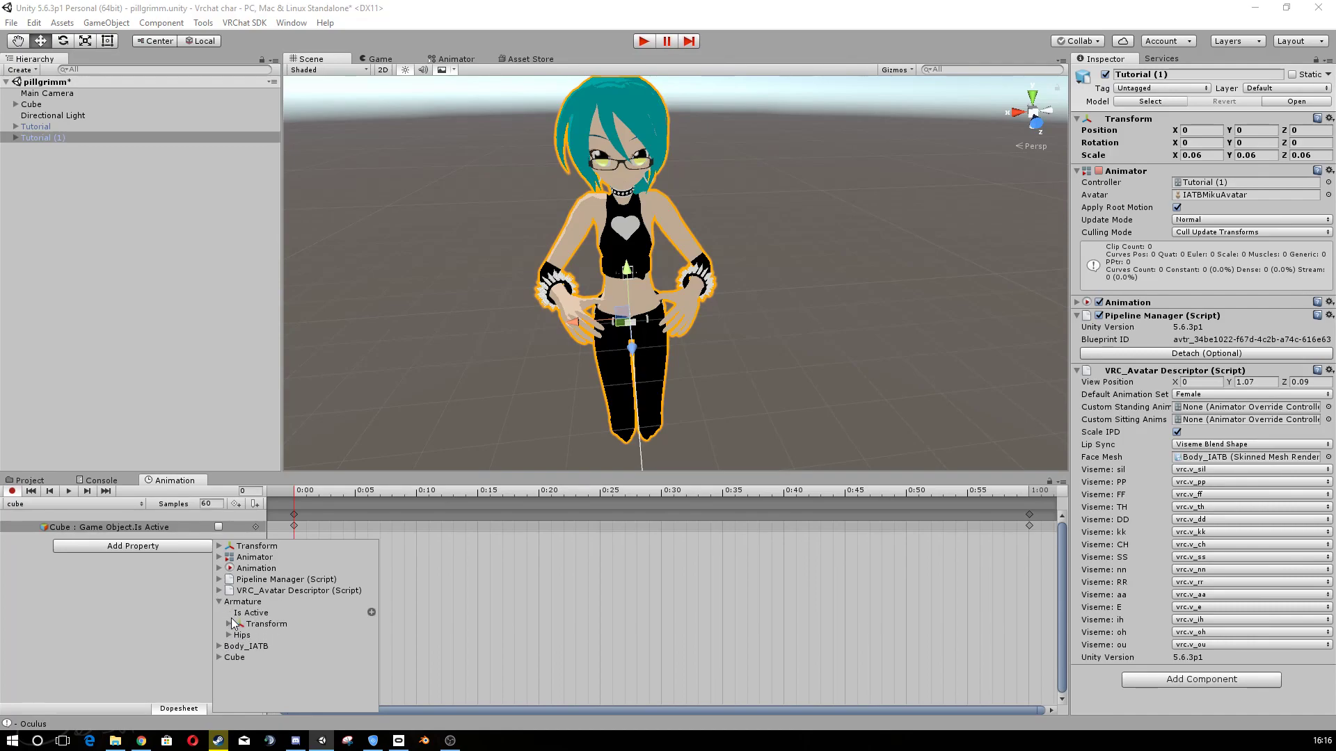
left_click(229, 635)
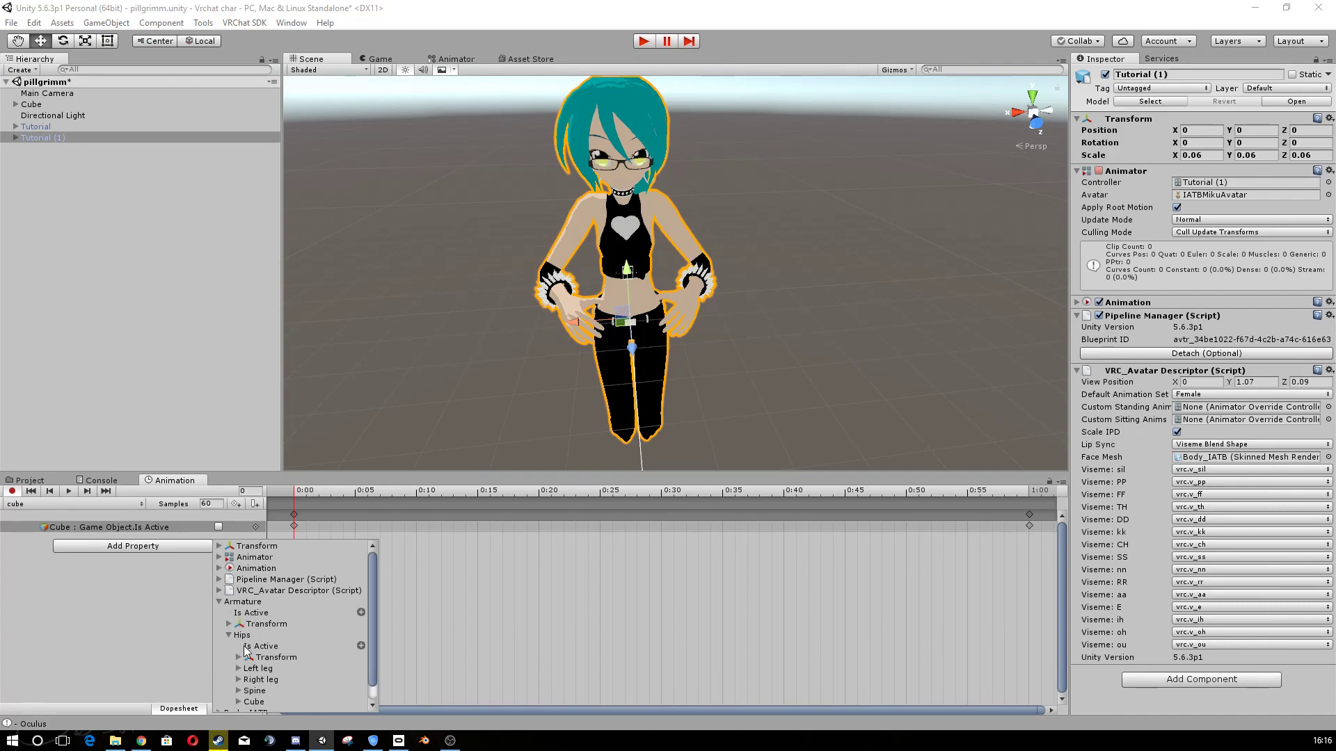
scroll(244, 646, "down", 1)
left_click(238, 673)
left_click(249, 674)
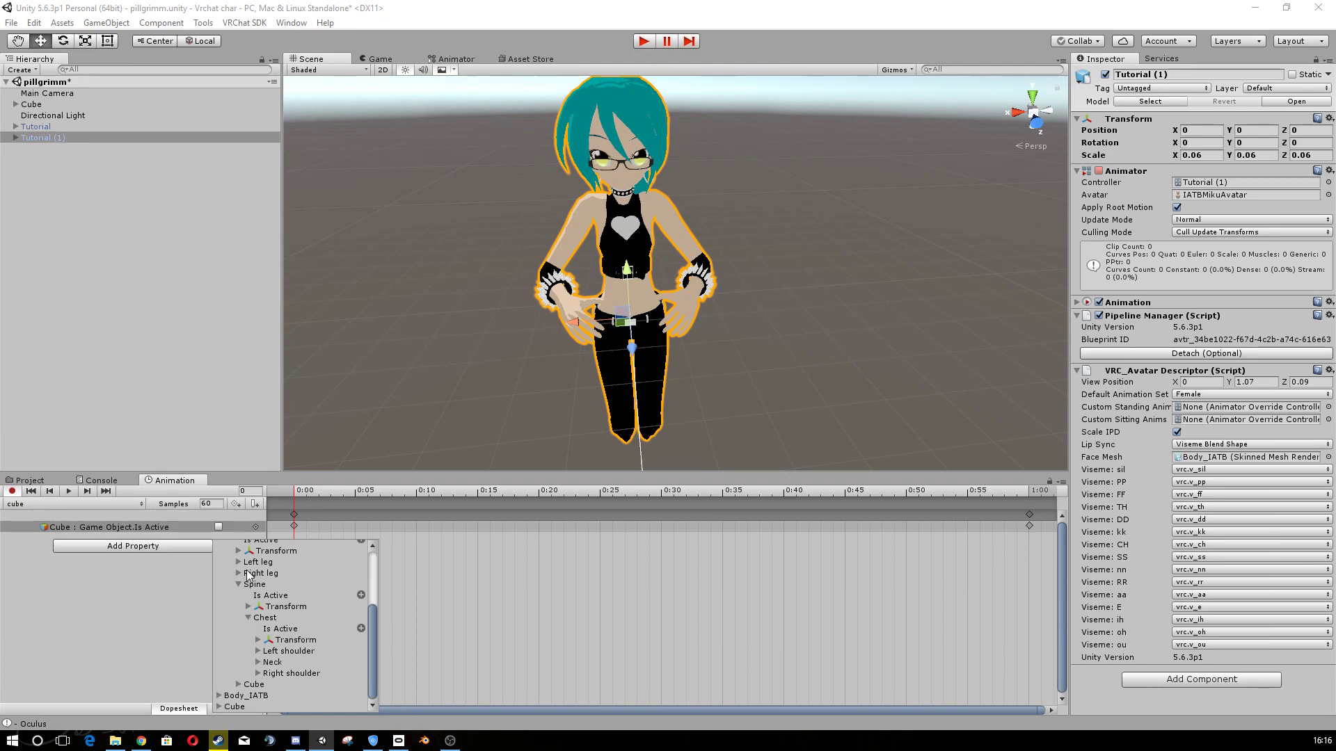
scroll(227, 623, "up", 3)
left_click(258, 673)
left_click(268, 673)
left_click(277, 673)
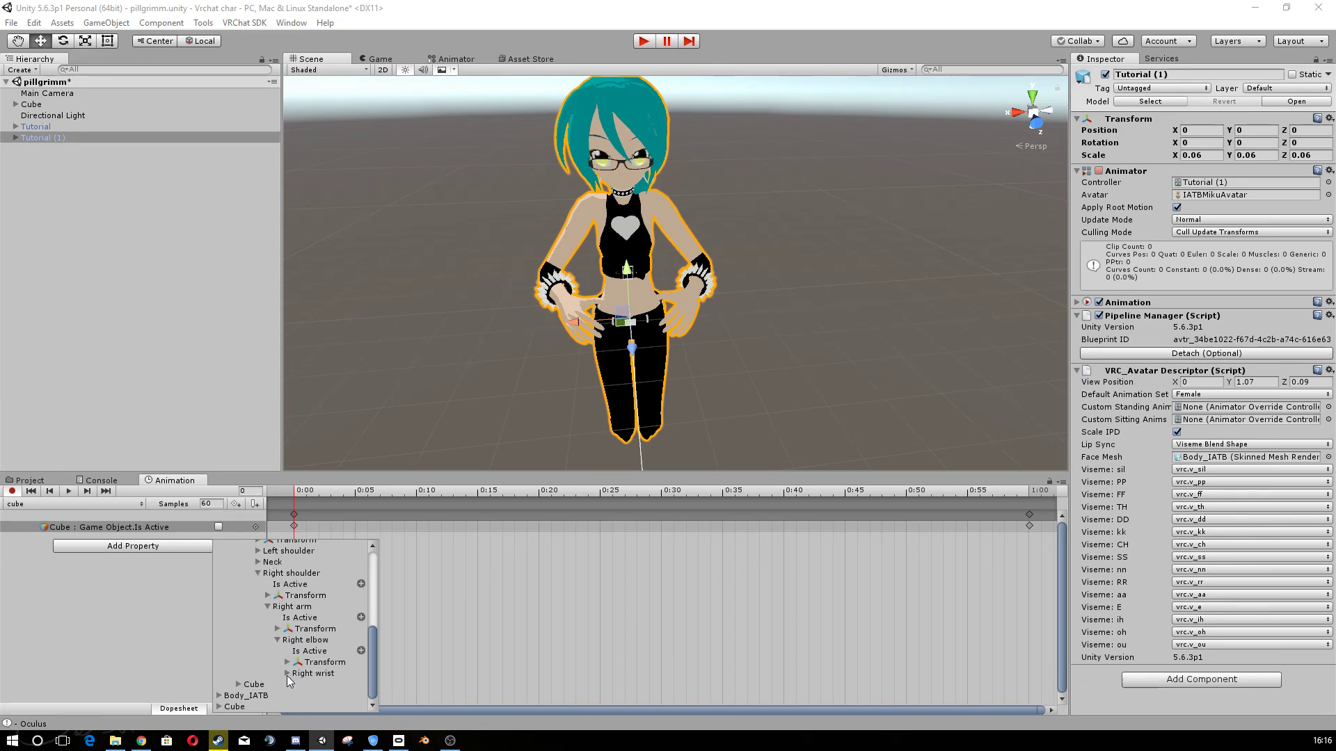
left_click(286, 670)
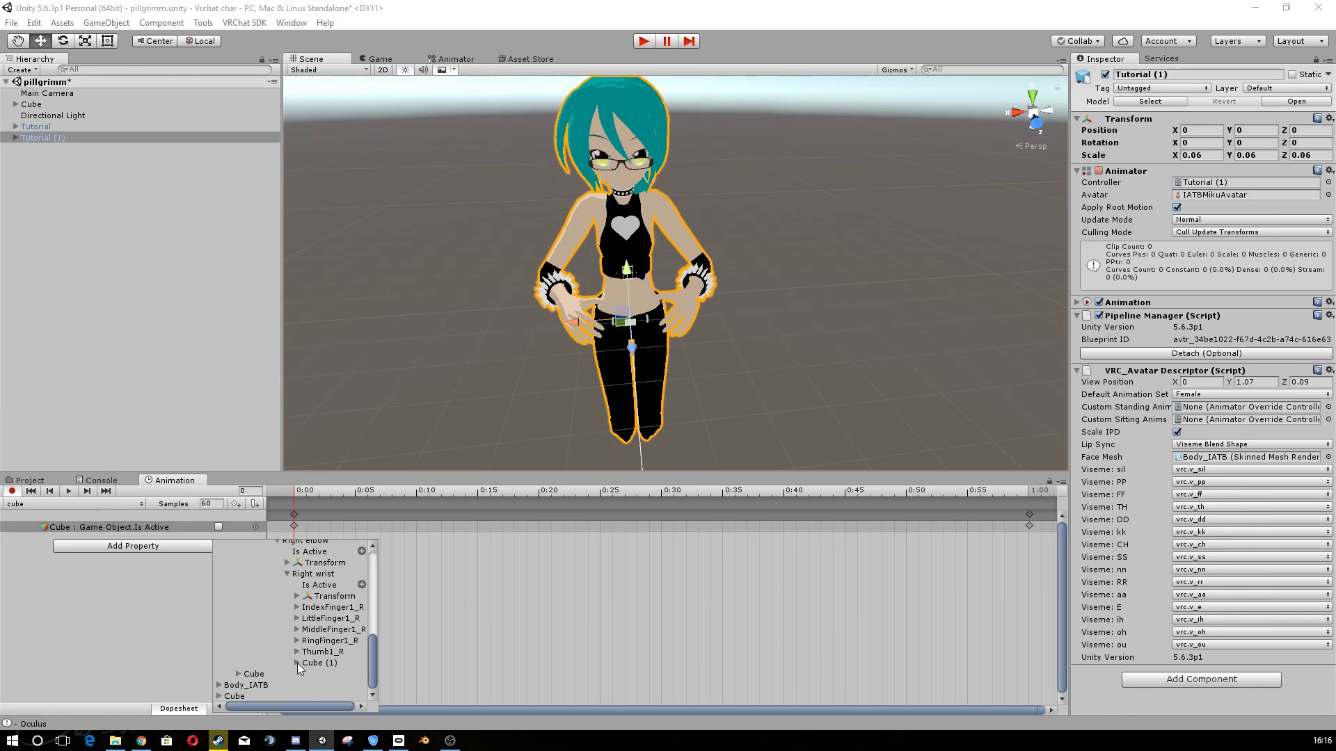
left_click(296, 663)
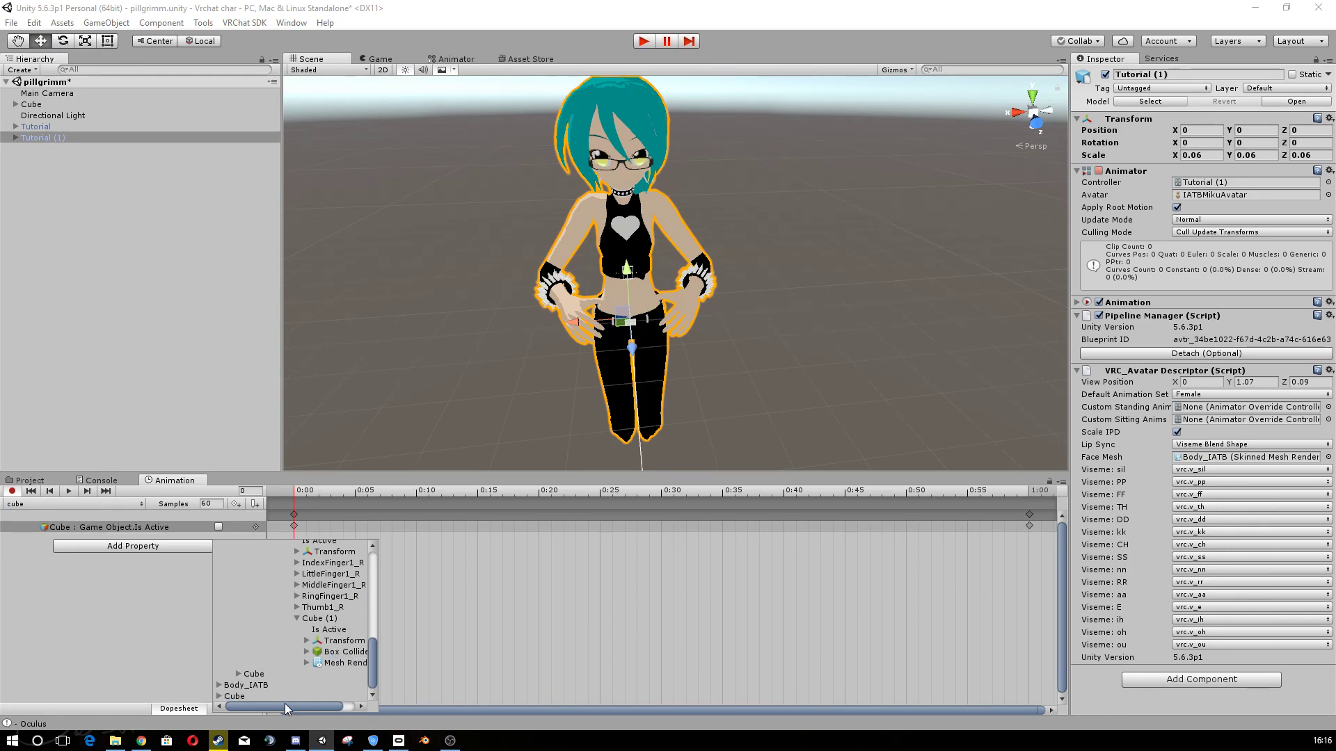
left_click_drag(285, 704, 324, 705)
left_click(361, 629)
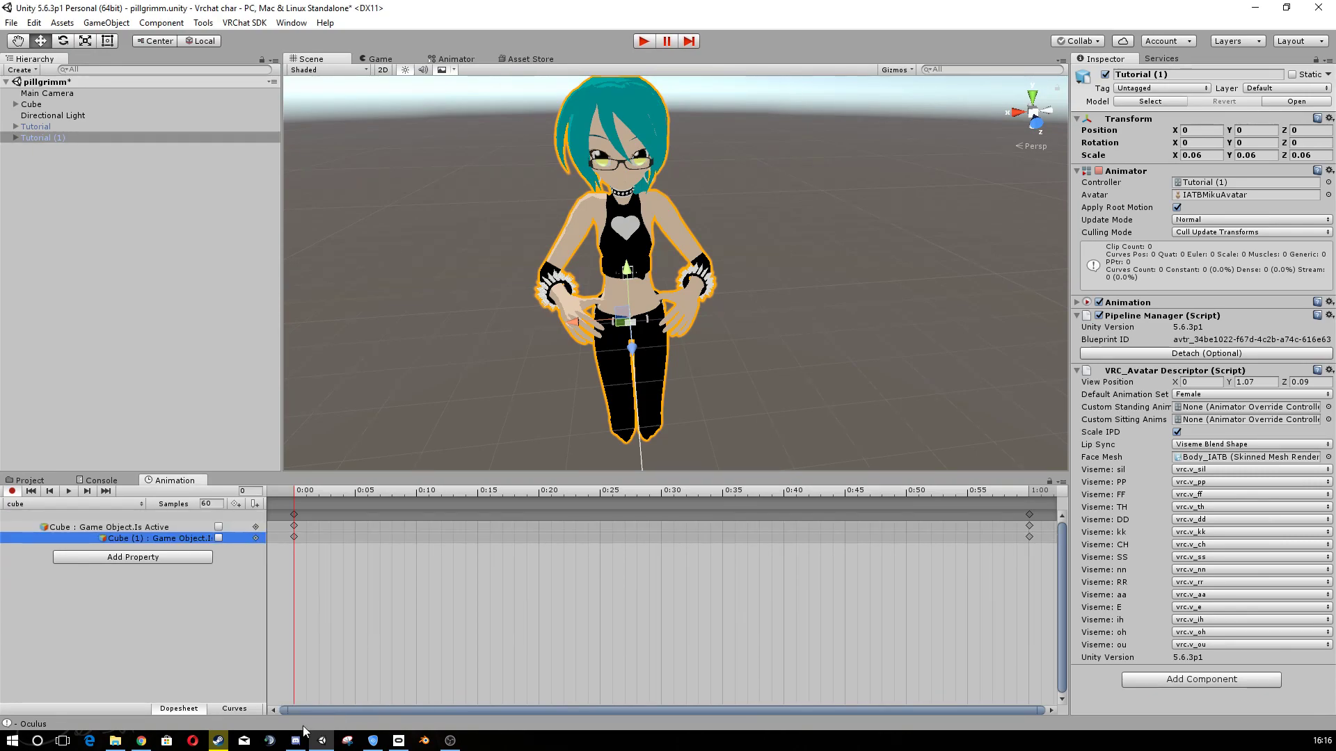
left_click(219, 537)
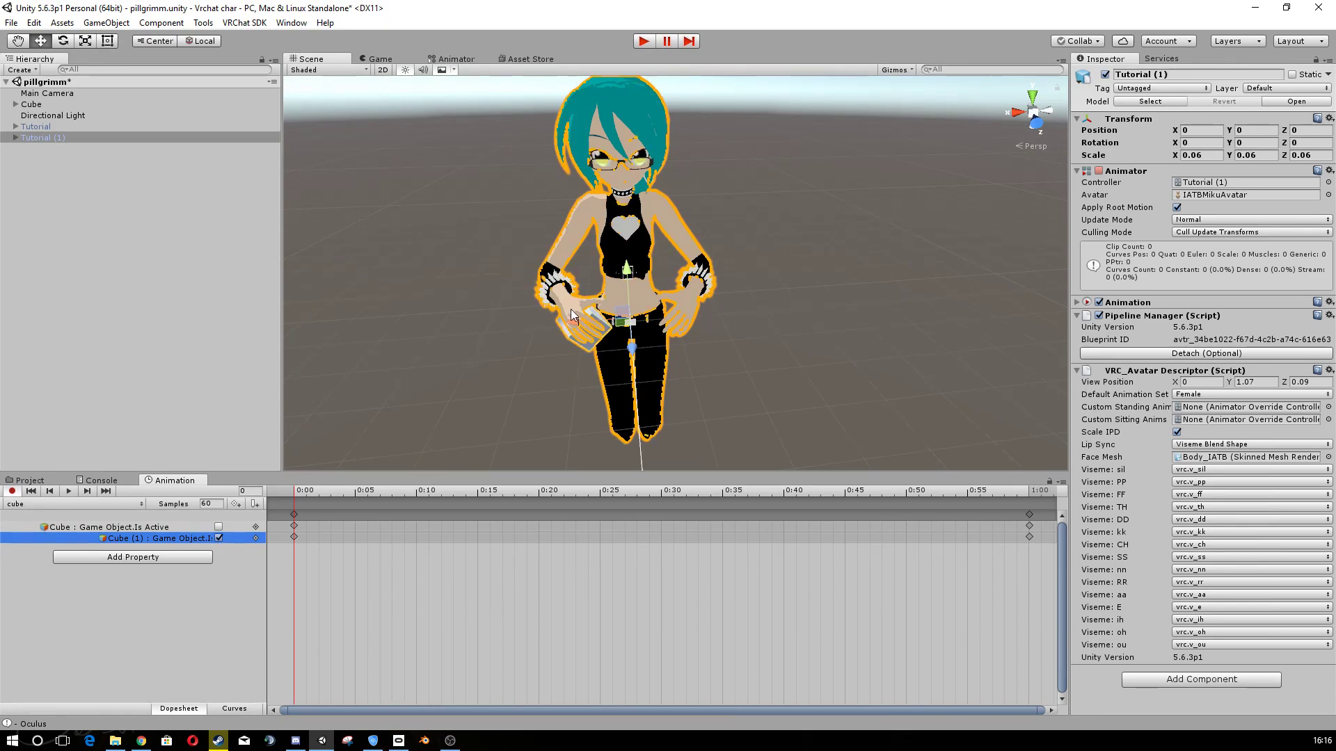
- Move Cube (1) slightly toward the fingers of the right hand, to about position -0.0058, 0.0074, -0.0054
left_click_drag(571, 309, 663, 316, "alt")
right_click_drag(662, 317, 543, 320)
middle_click_drag(544, 320, 500, 371)
right_click_drag(289, 323, 486, 347)
scroll(487, 347, "up", 3)
middle_click_drag(473, 355, 636, 271)
right_click_drag(640, 211, 696, 198)
middle_click_drag(695, 199, 638, 295)
right_click_drag(637, 295, 807, 156)
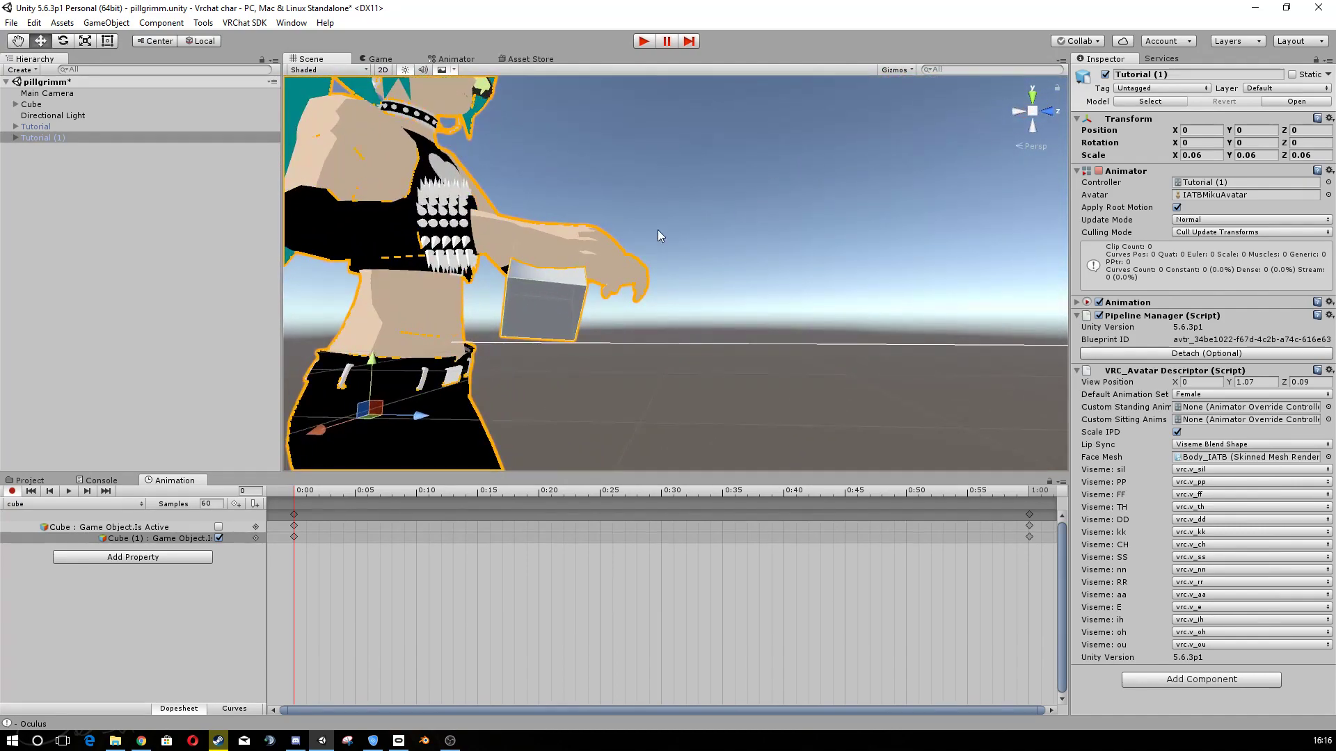
scroll(574, 260, "up", 1)
scroll(574, 259, "down", 1)
middle_click_drag(574, 259, 504, 296)
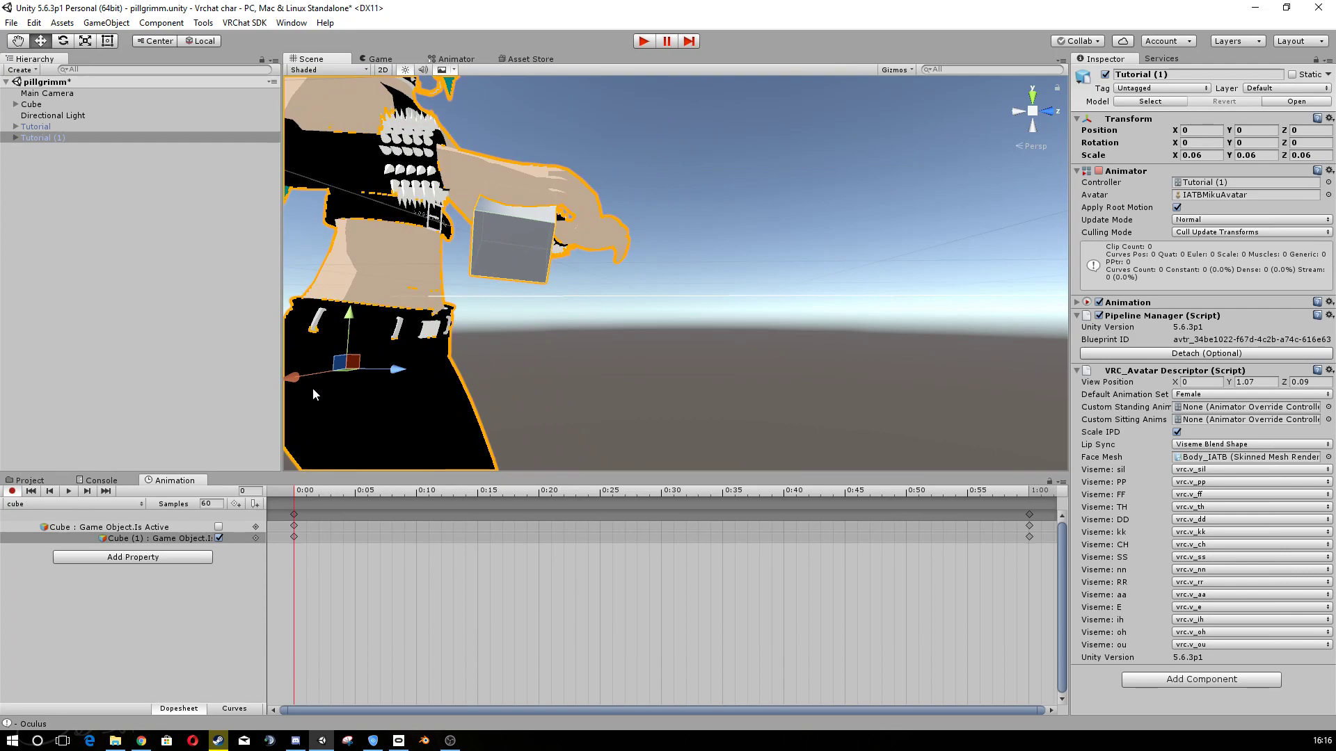
left_click(498, 252)
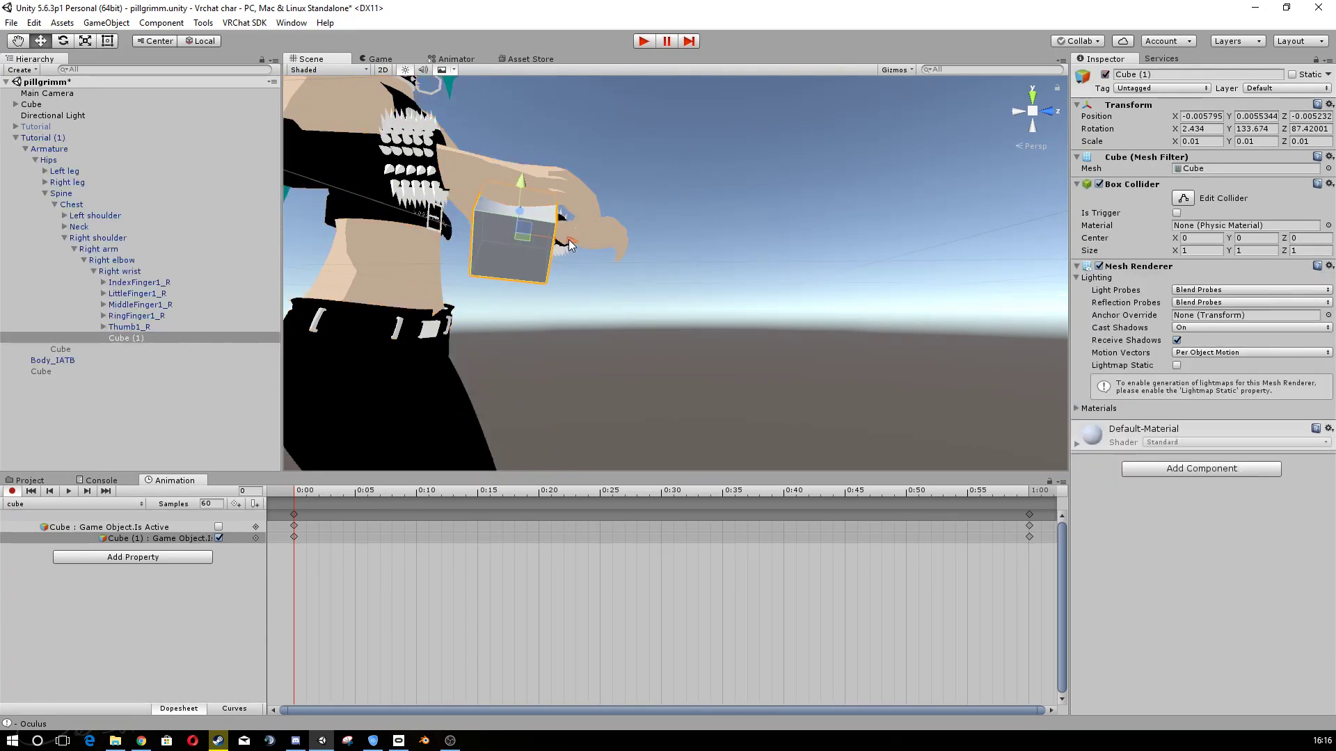
left_click_drag(566, 240, 575, 239)
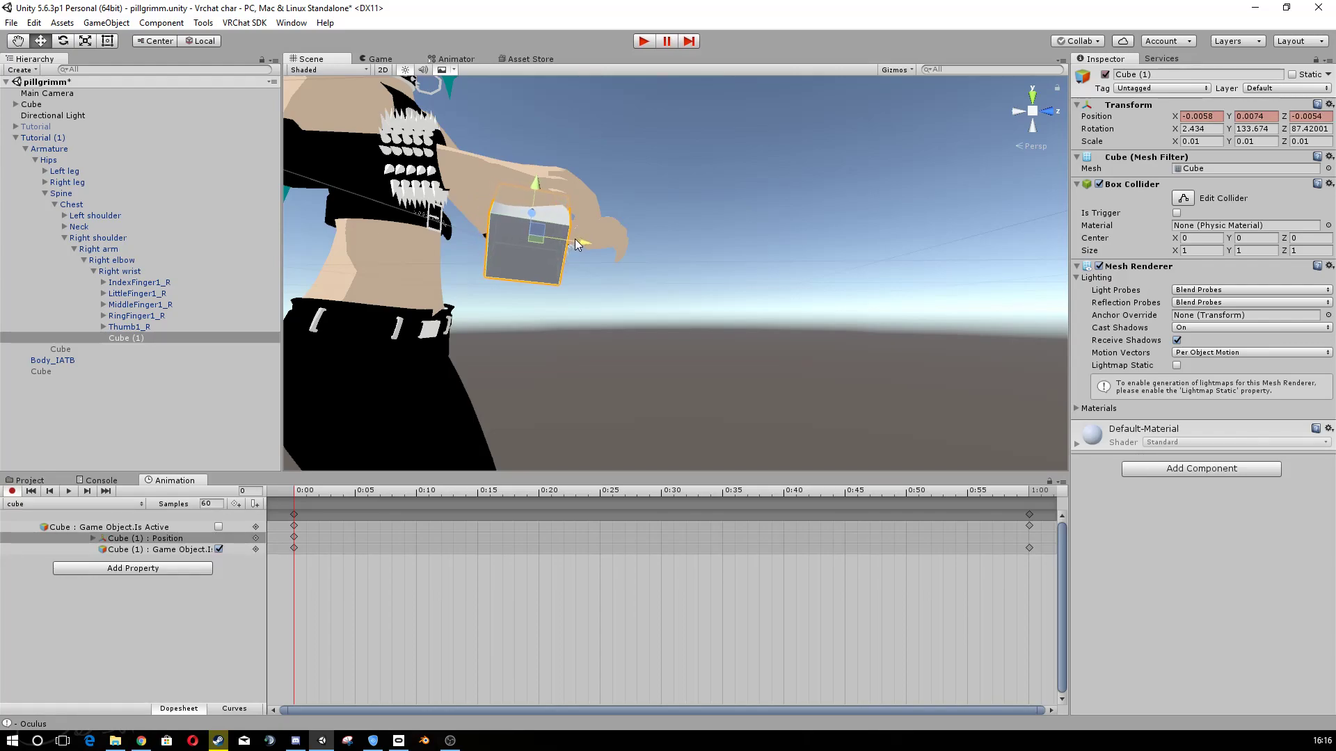
- Shift Cube (1) slightly back toward the wrist, to about position -0.0058, 0.0066, -0.0053
left_click_drag(575, 240, 572, 238)
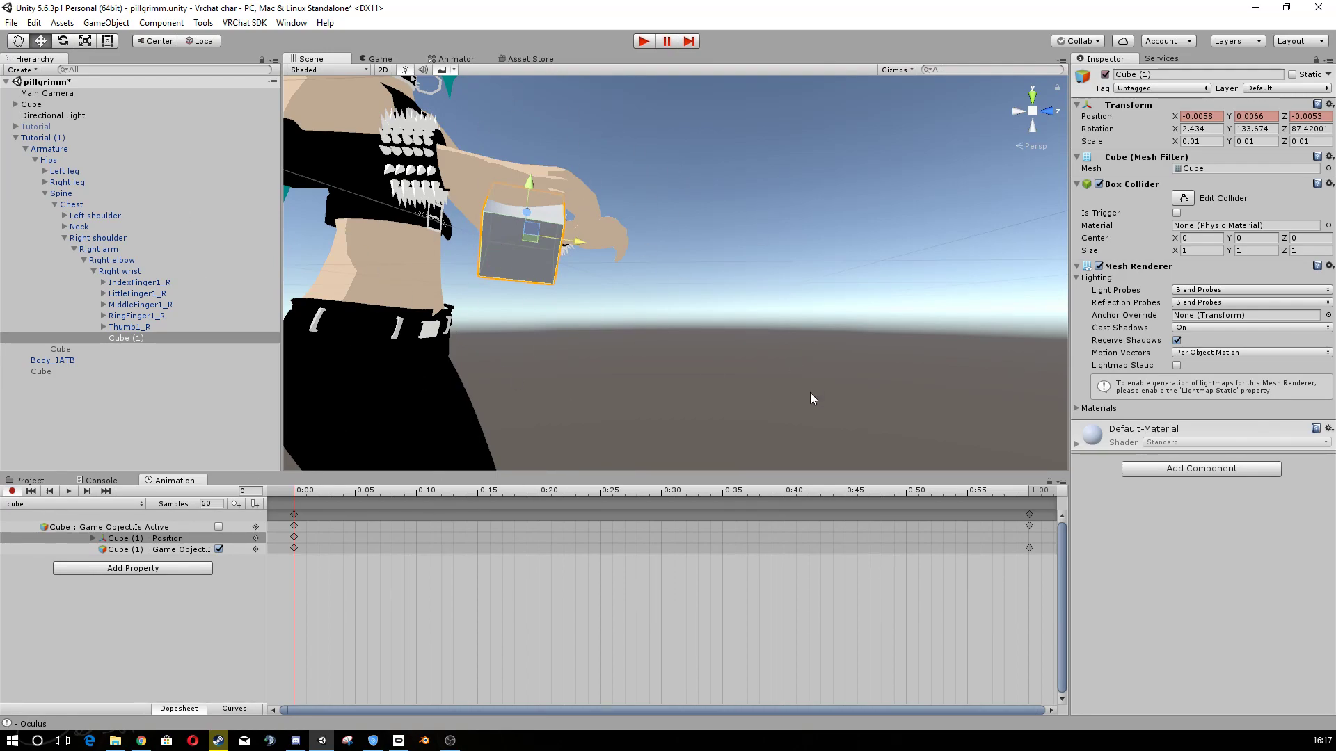
left_click(103, 529)
left_click(123, 551)
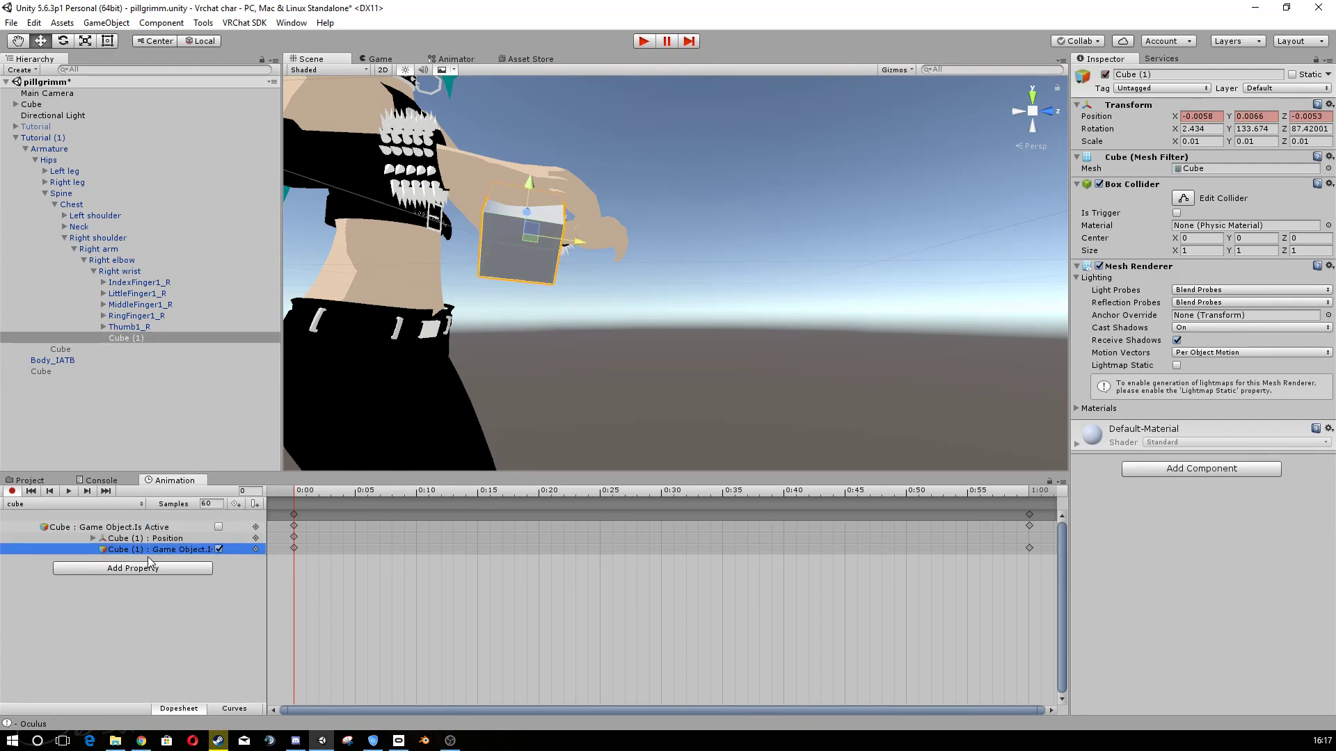
- Move Cube (1) closer against the palm of the right hand, to about position -0.00508, 0.00665, -0.00455
scroll(623, 178, "down", 3)
right_click_drag(695, 254, 487, 316)
mouse_move(487, 316)
middle_mouse_down()
mouse_move(388, 381)
mouse_move(356, 369)
middle_mouse_up()
middle_click_drag(600, 328, 446, 337)
right_click_drag(668, 320, 382, 315)
scroll(647, 314, "up", 4)
middle_click_drag(697, 319, 574, 326)
right_click_drag(637, 321, 512, 319)
scroll(513, 320, "up", 2)
mouse_move(512, 320)
middle_mouse_down()
mouse_move(487, 325)
mouse_move(486, 313)
mouse_move(490, 331)
middle_mouse_up()
scroll(491, 320, "down", 1)
middle_click_drag(712, 400, 737, 394)
left_click_drag(679, 377, 673, 364)
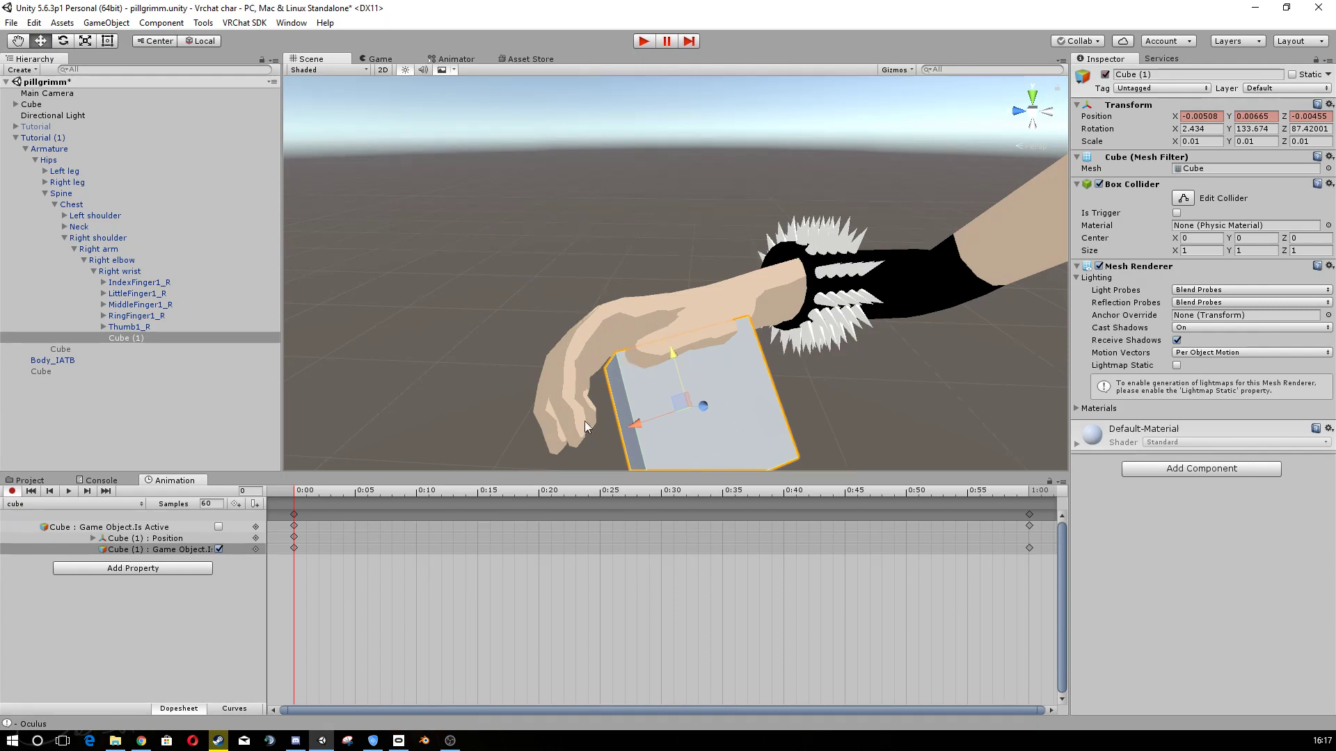
- Inspect the right hand's finger pose around Cube (1) from several angles and collapse the Tutorial (1) hierarchy
mouse_move(600, 394)
left_mouse_down("alt")
mouse_move(619, 382)
mouse_move(589, 380)
left_mouse_up("alt")
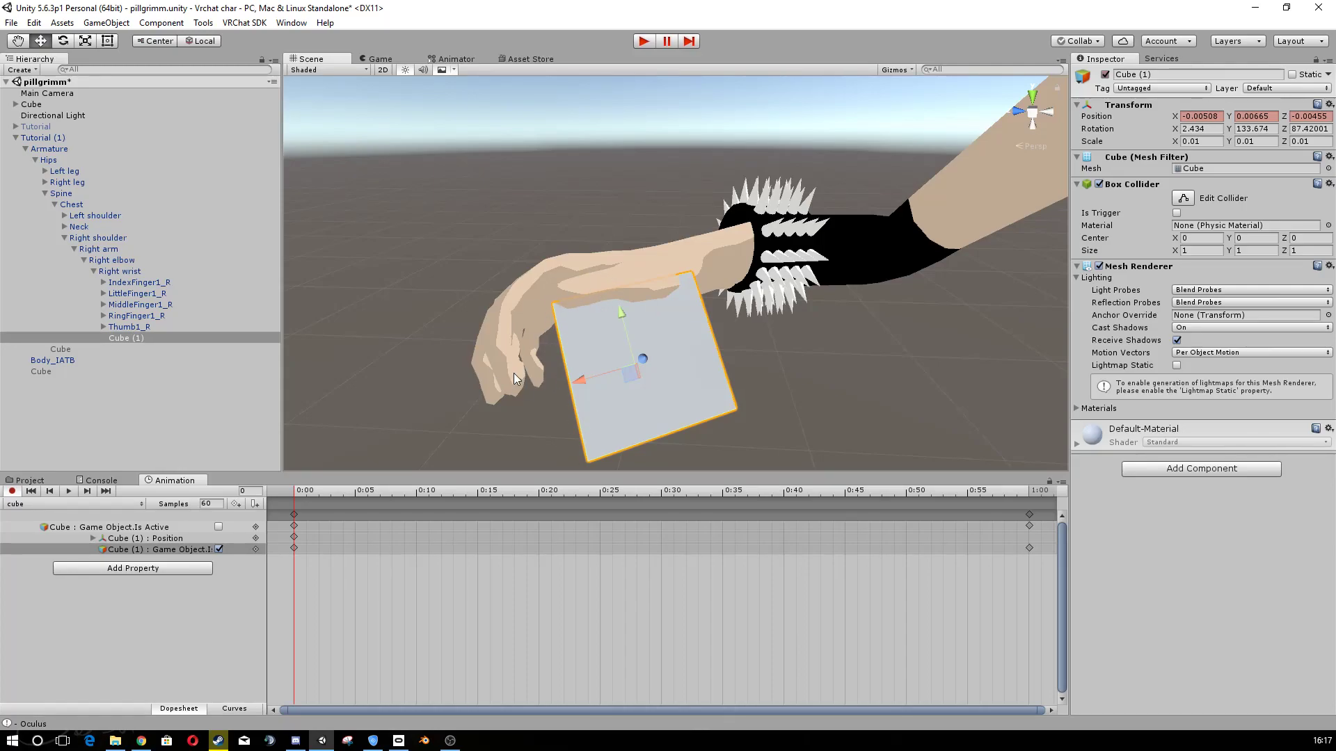
mouse_move(619, 370)
middle_mouse_down()
mouse_move(649, 385)
mouse_move(625, 358)
mouse_move(640, 372)
middle_mouse_up()
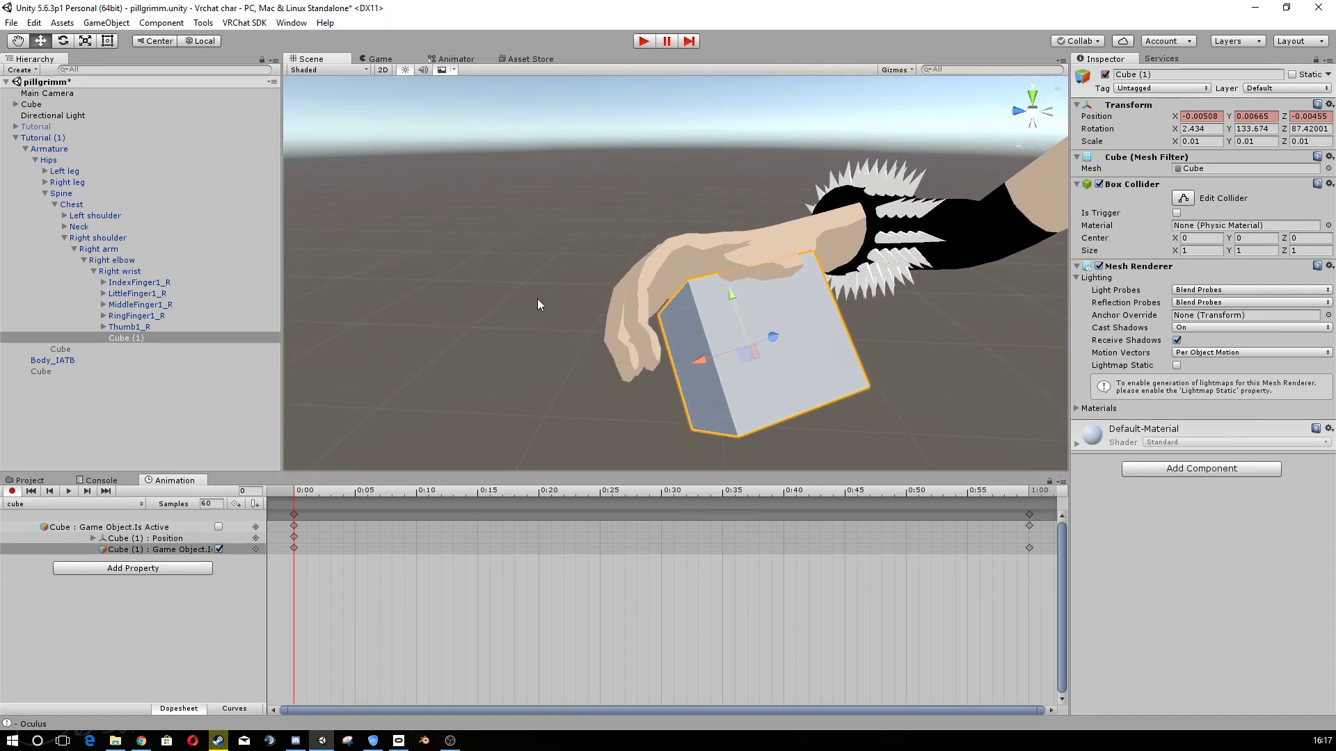
scroll(567, 306, "up", 5)
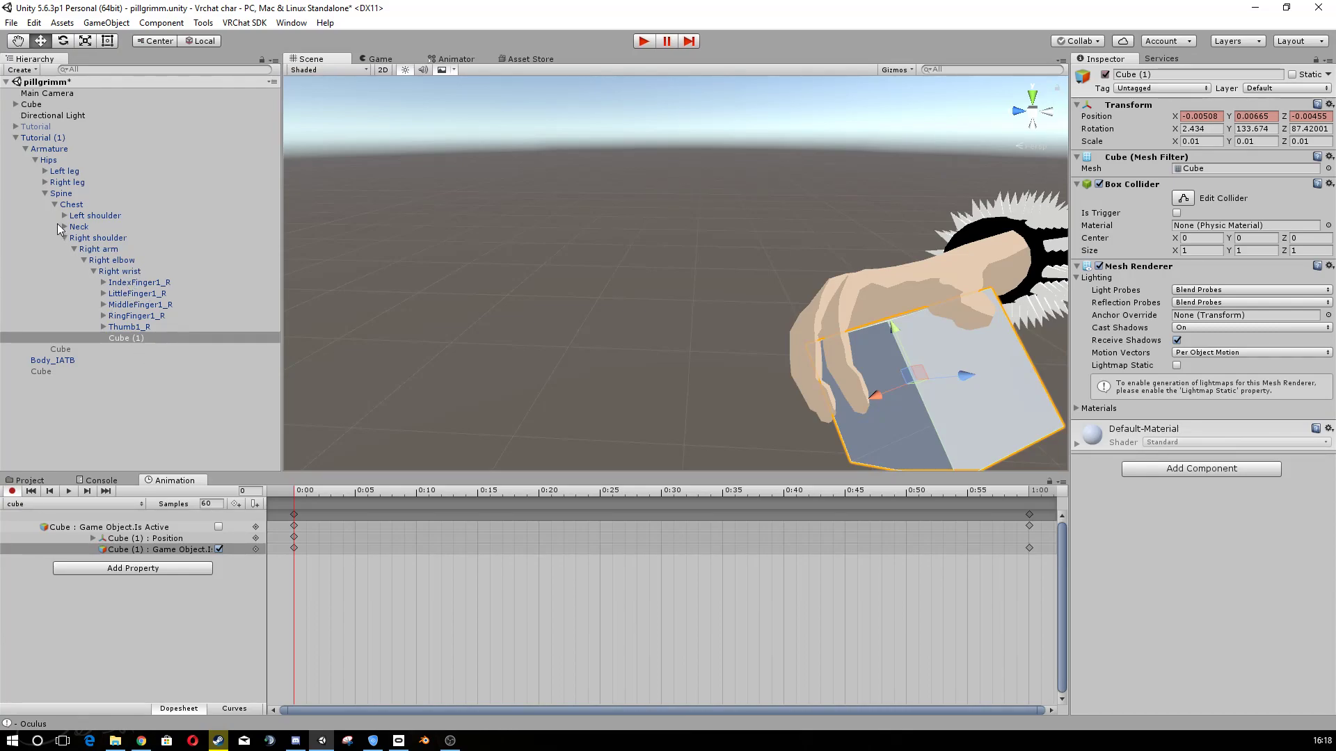
left_click(15, 139)
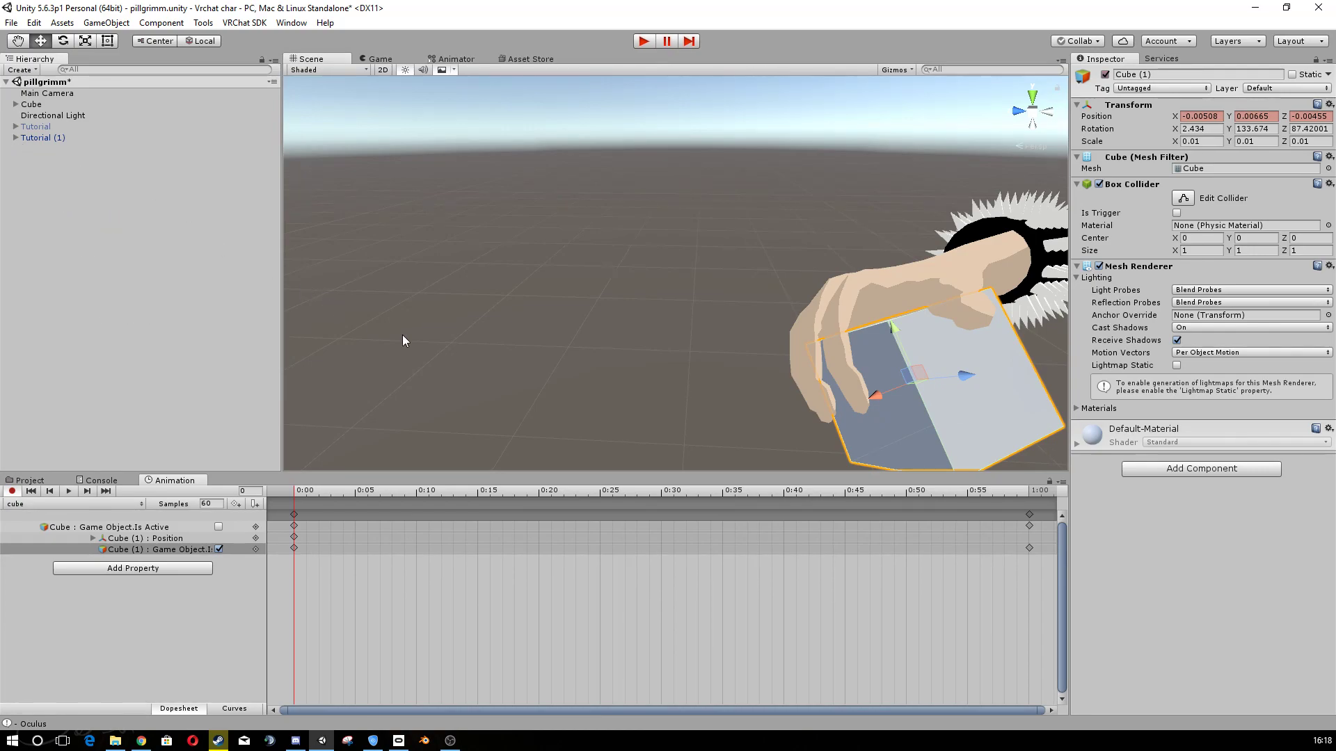
middle_click_drag(402, 335, 562, 352)
right_click_drag(501, 338, 735, 283)
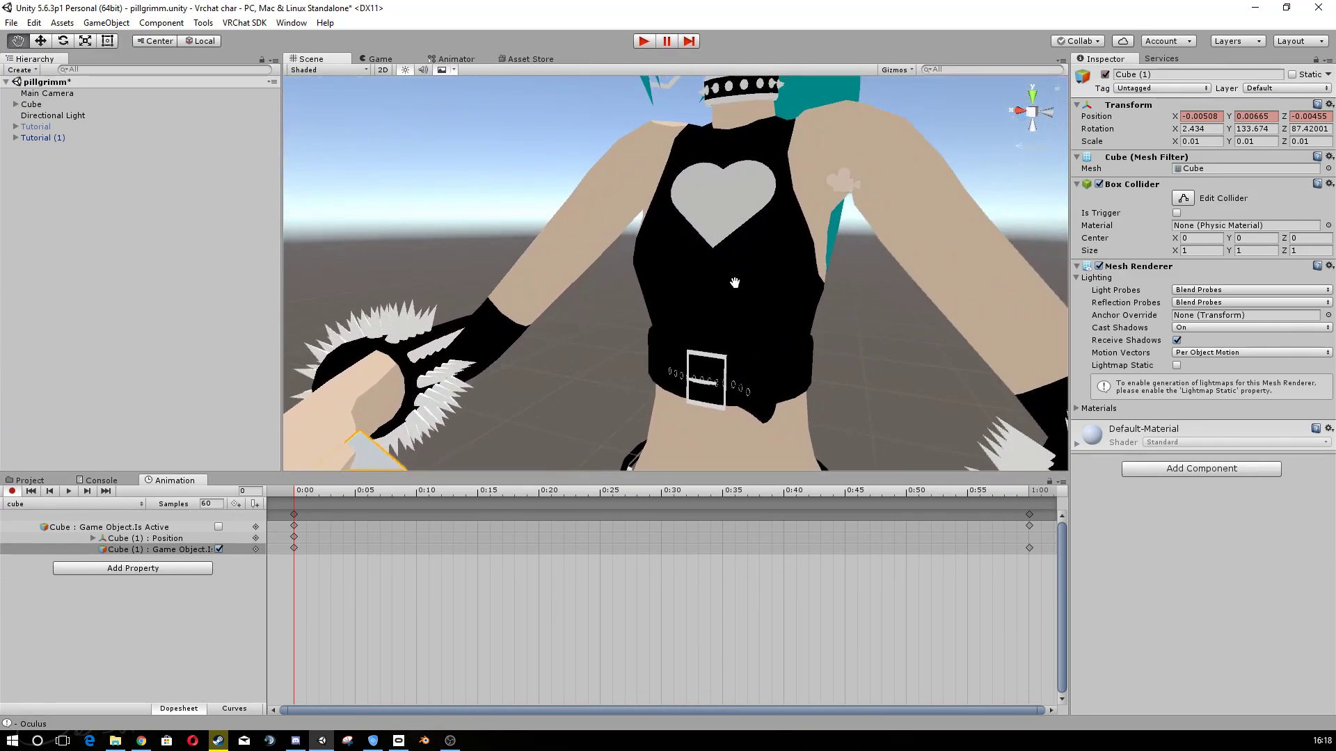
middle_click_drag(736, 283, 752, 362)
right_click_drag(752, 363, 448, 304)
key("a")
scroll(622, 304, "down", 1)
scroll(622, 304, "up", 1)
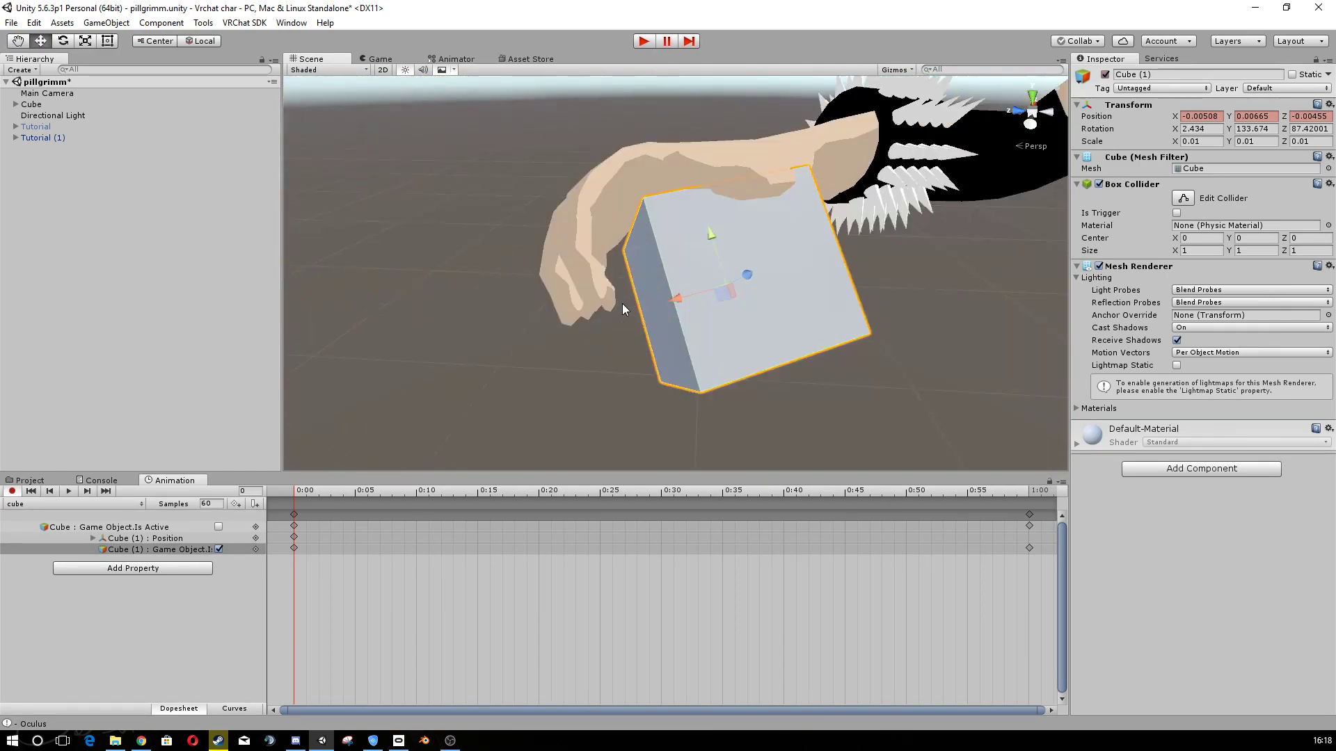
- Browse the Animator properties that can be added to the cube clip, down to the Right Hand finger entries
left_click(149, 567)
left_click(218, 618)
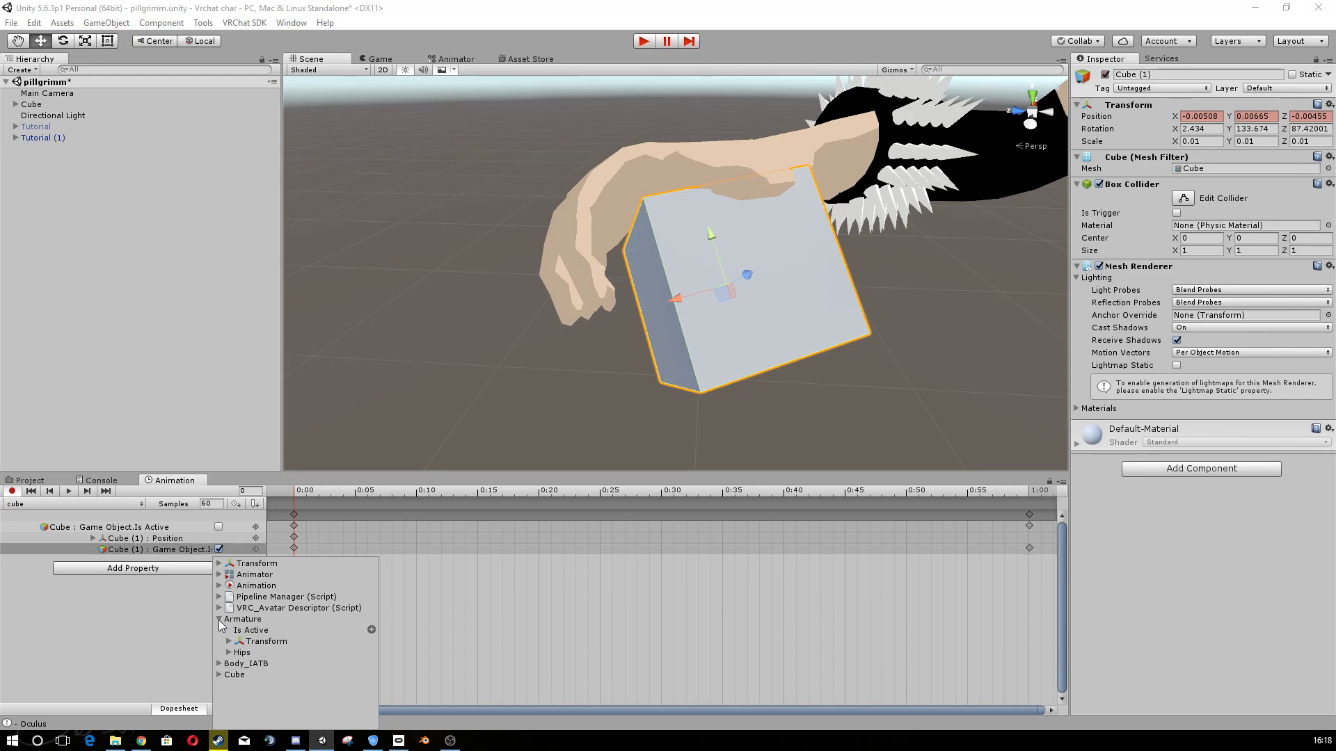
left_click(218, 618)
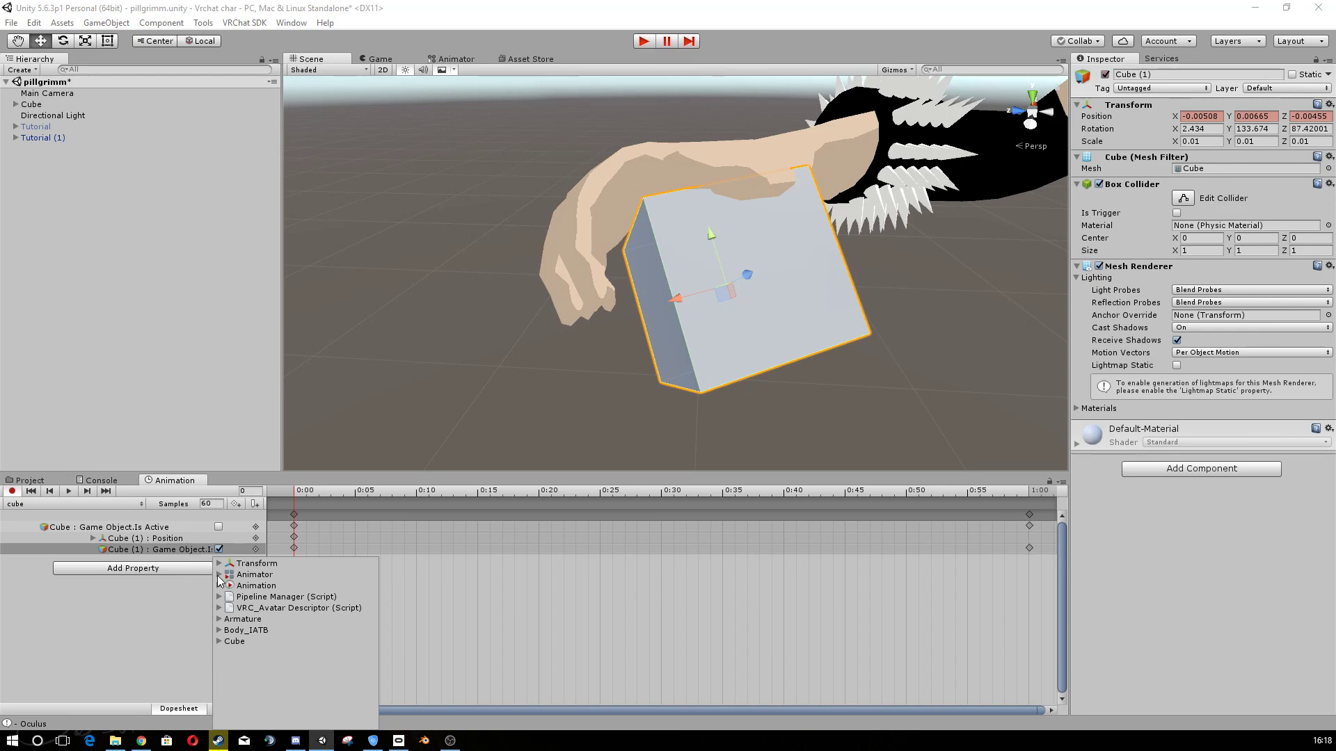
left_click(220, 576)
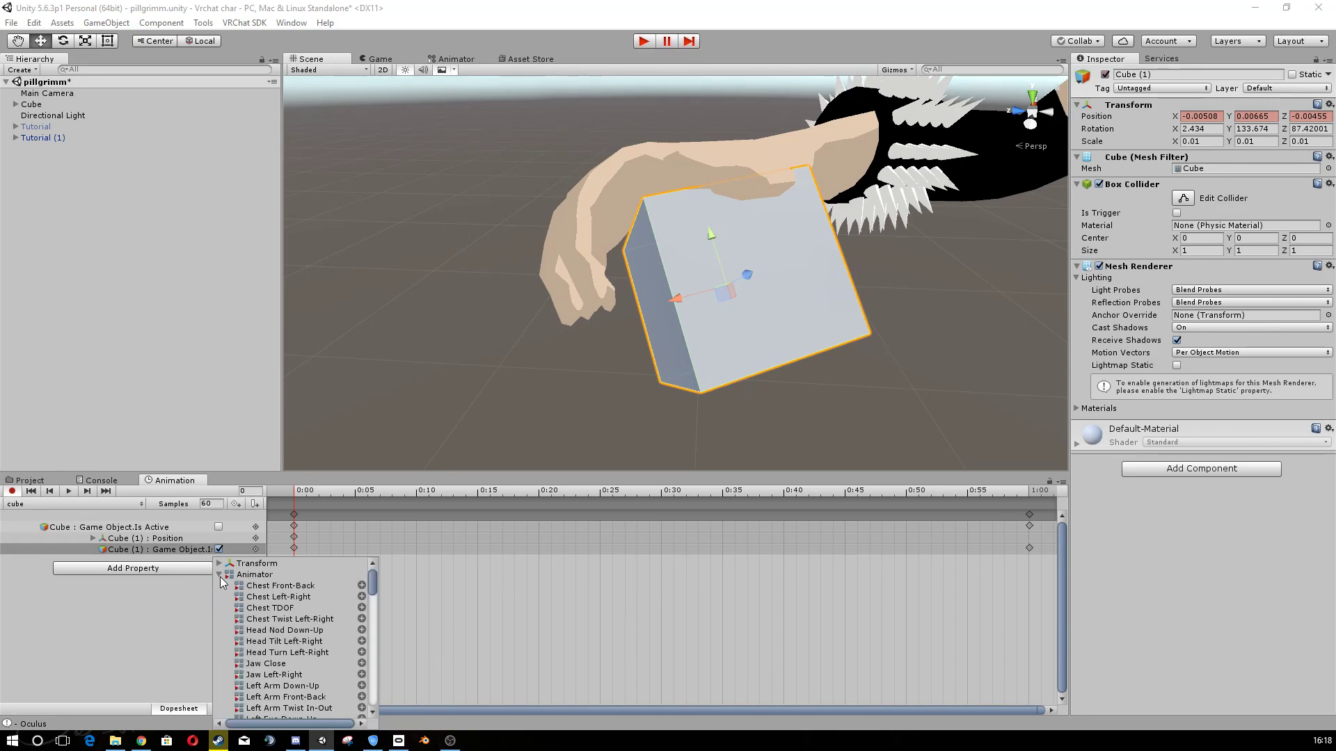
scroll(264, 613, "down", 8)
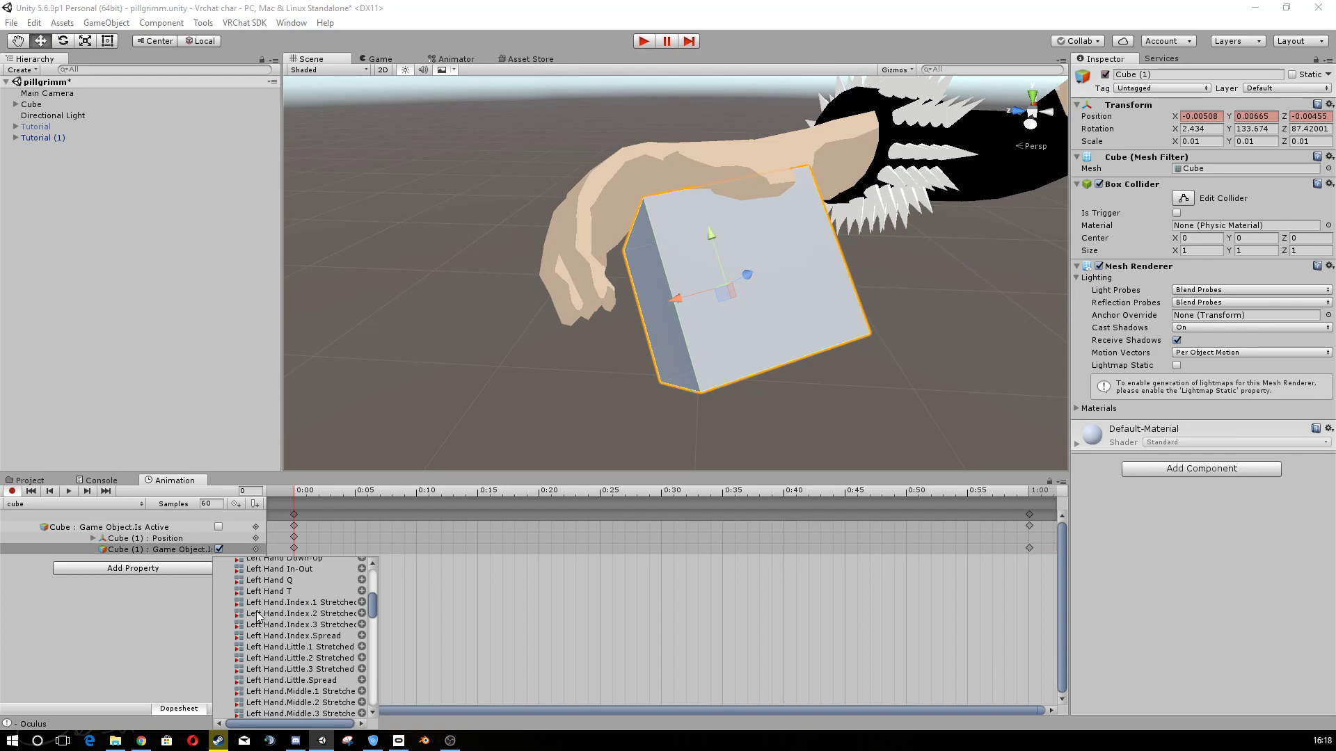
scroll(294, 619, "down", 6)
scroll(294, 624, "down", 8)
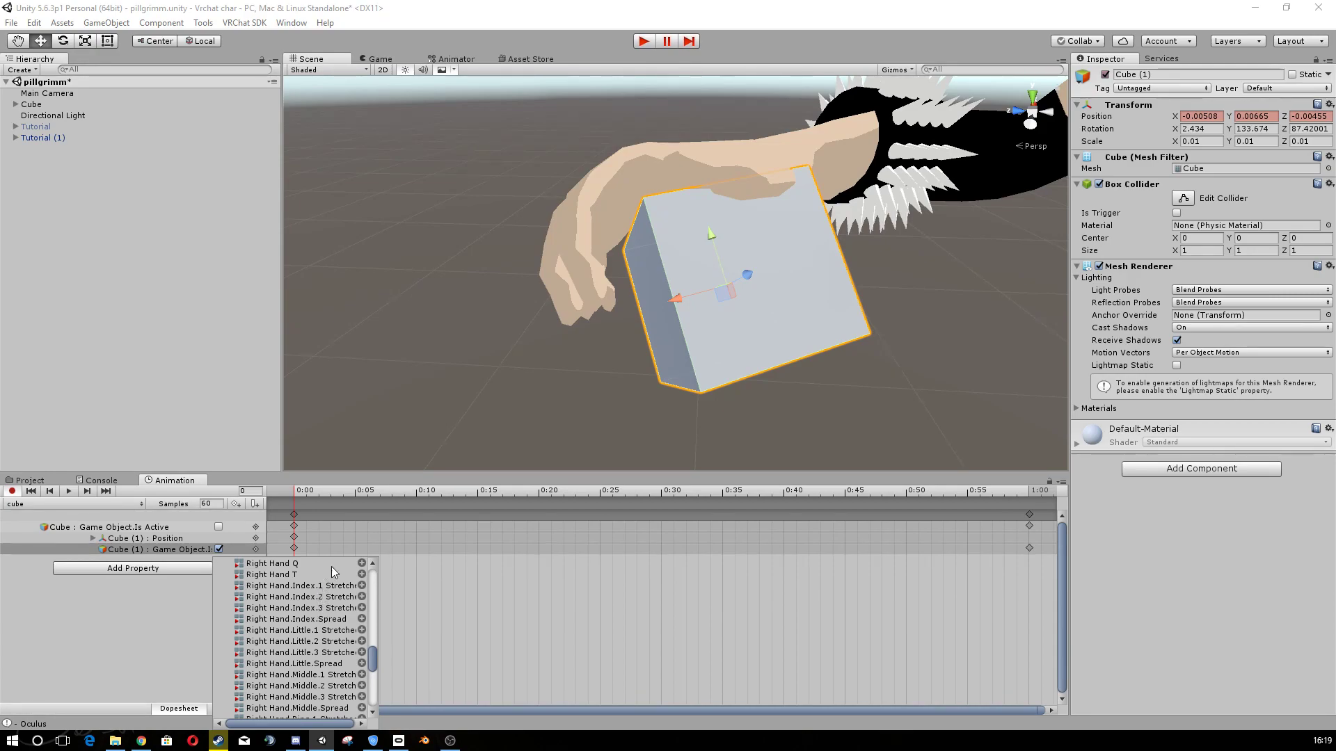
left_click(555, 275)
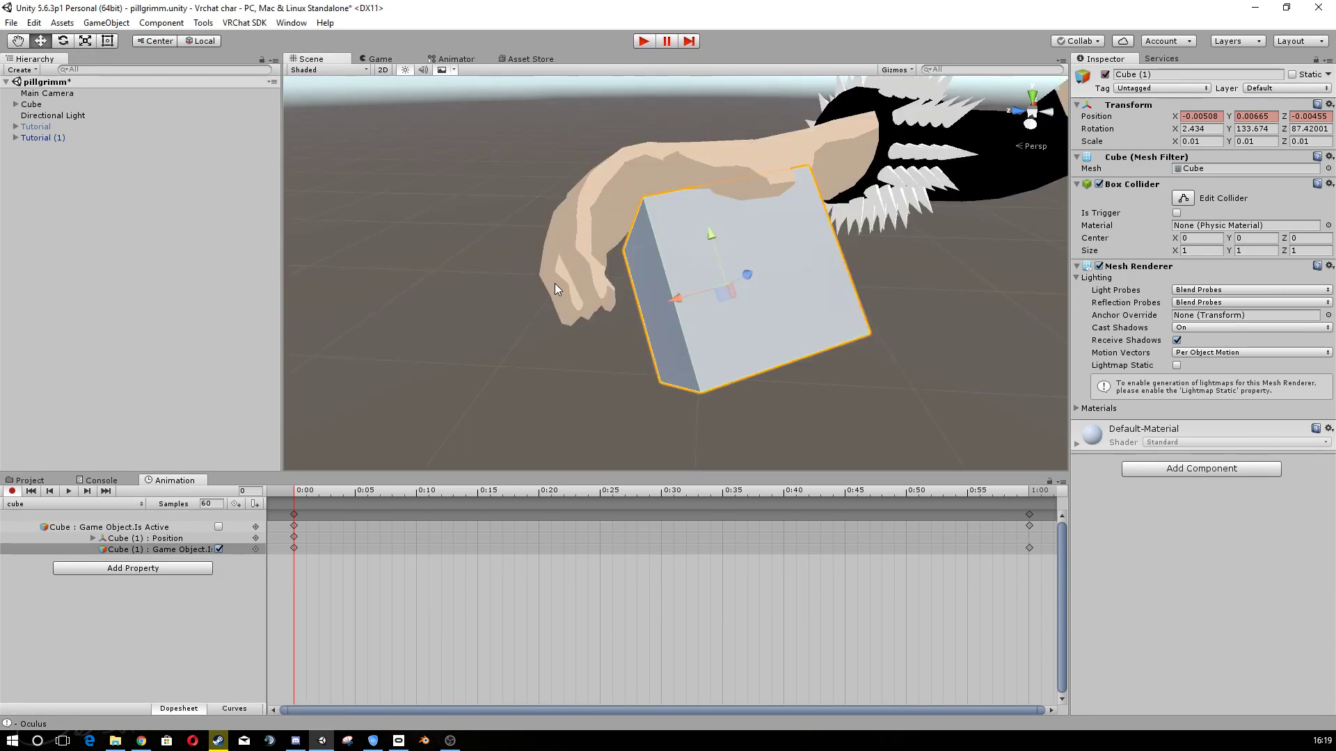
- Review the addable Right Hand Index, Little, Middle, Ring and Thumb stretch and spread properties under Animator
left_click(147, 571)
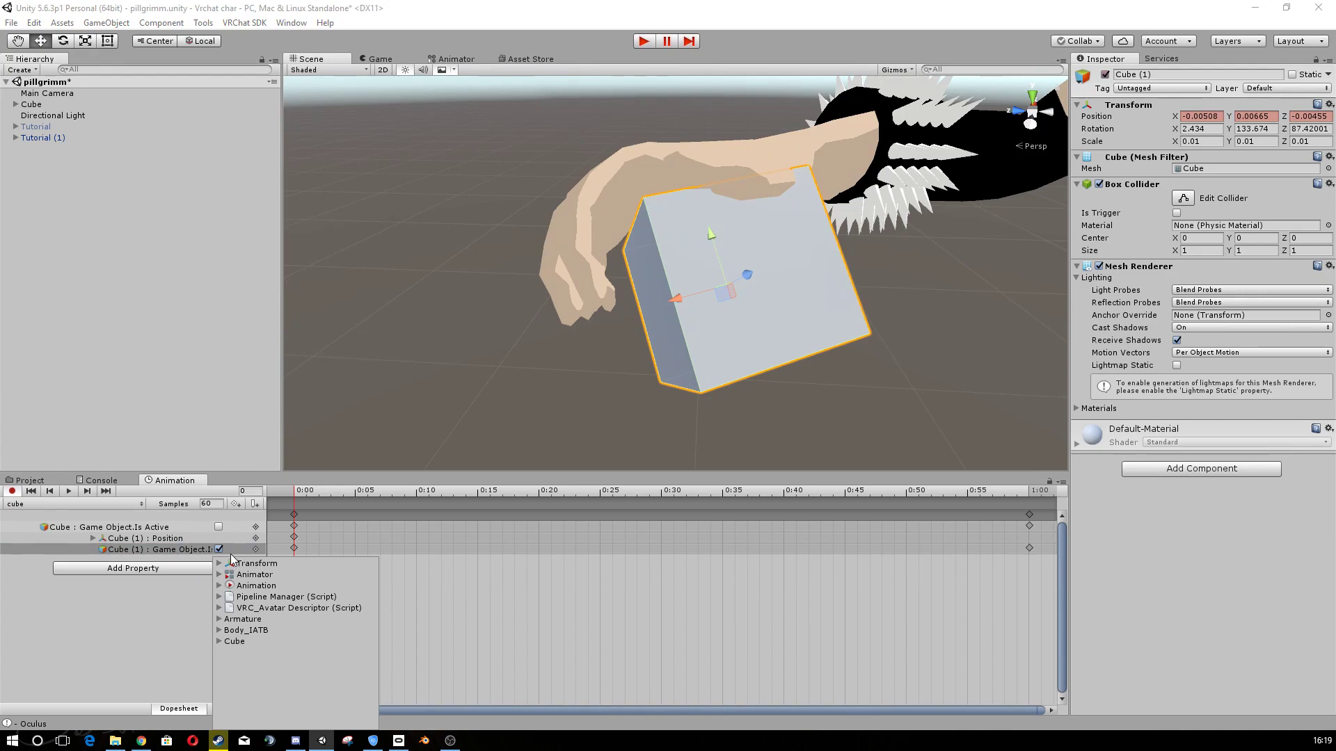
left_click(501, 379)
mouse_move(449, 281)
middle_mouse_down()
mouse_move(491, 322)
mouse_move(450, 298)
middle_mouse_up()
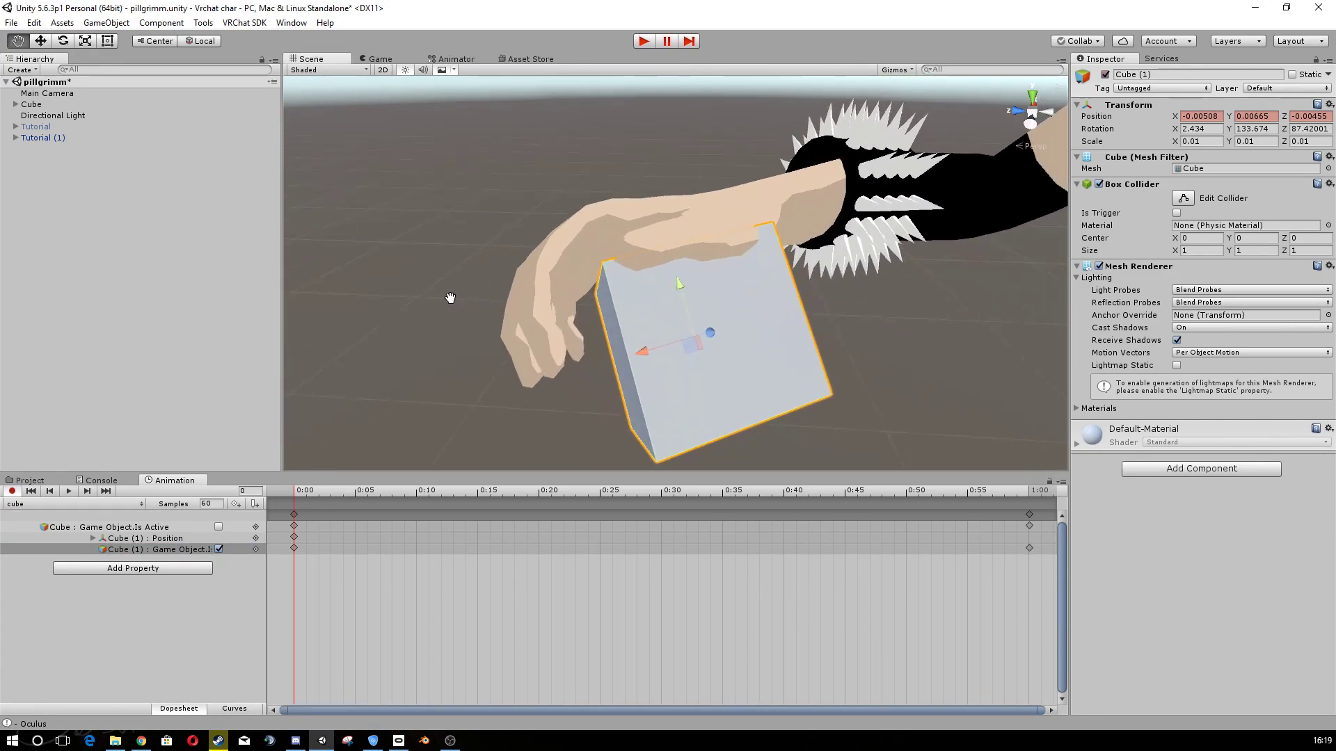
left_click(134, 568)
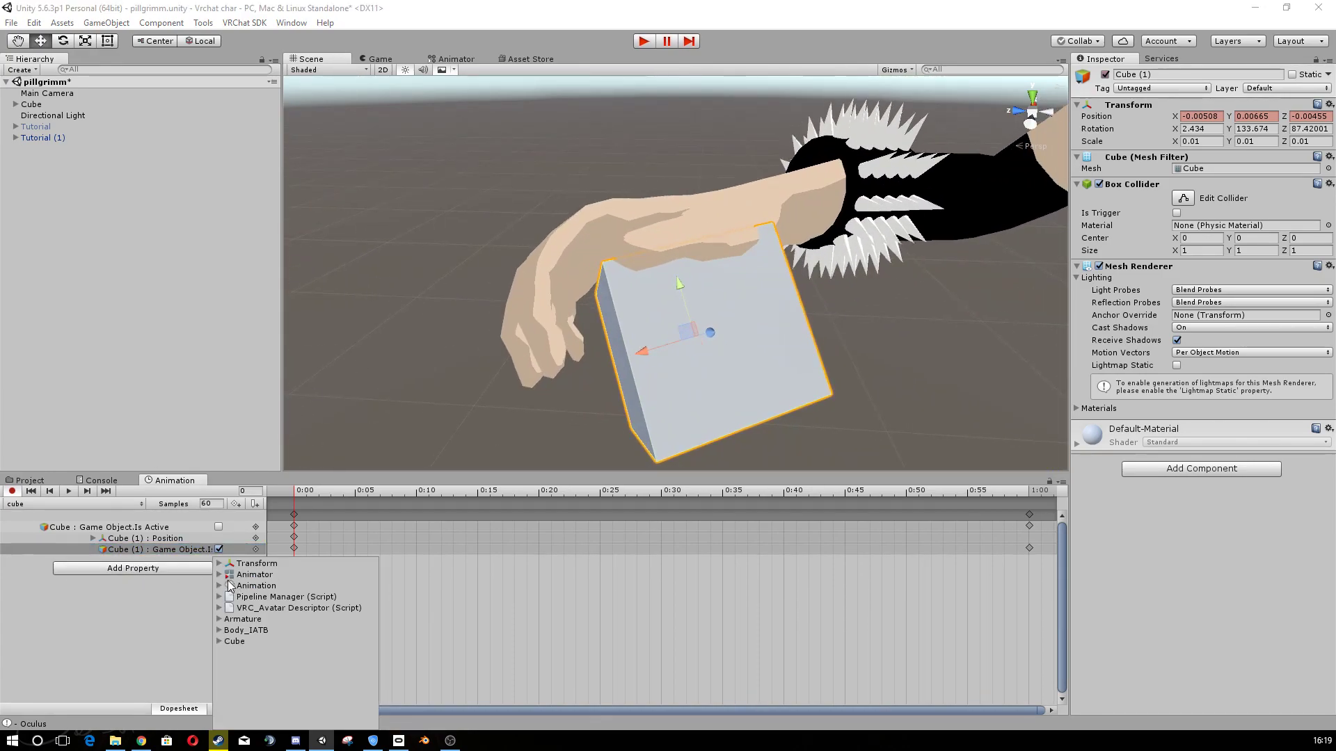
left_click(218, 575)
scroll(254, 605, "down", 6)
scroll(255, 611, "down", 10)
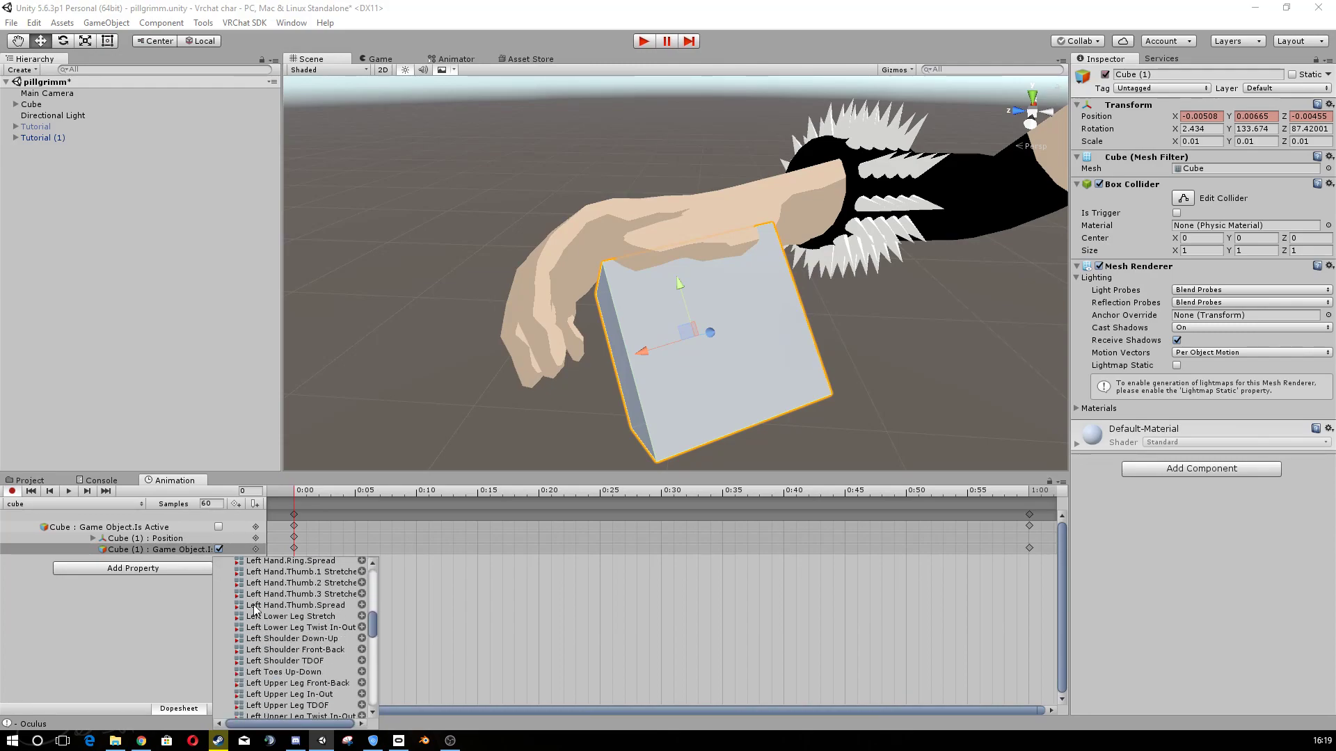
scroll(286, 623, "down", 2)
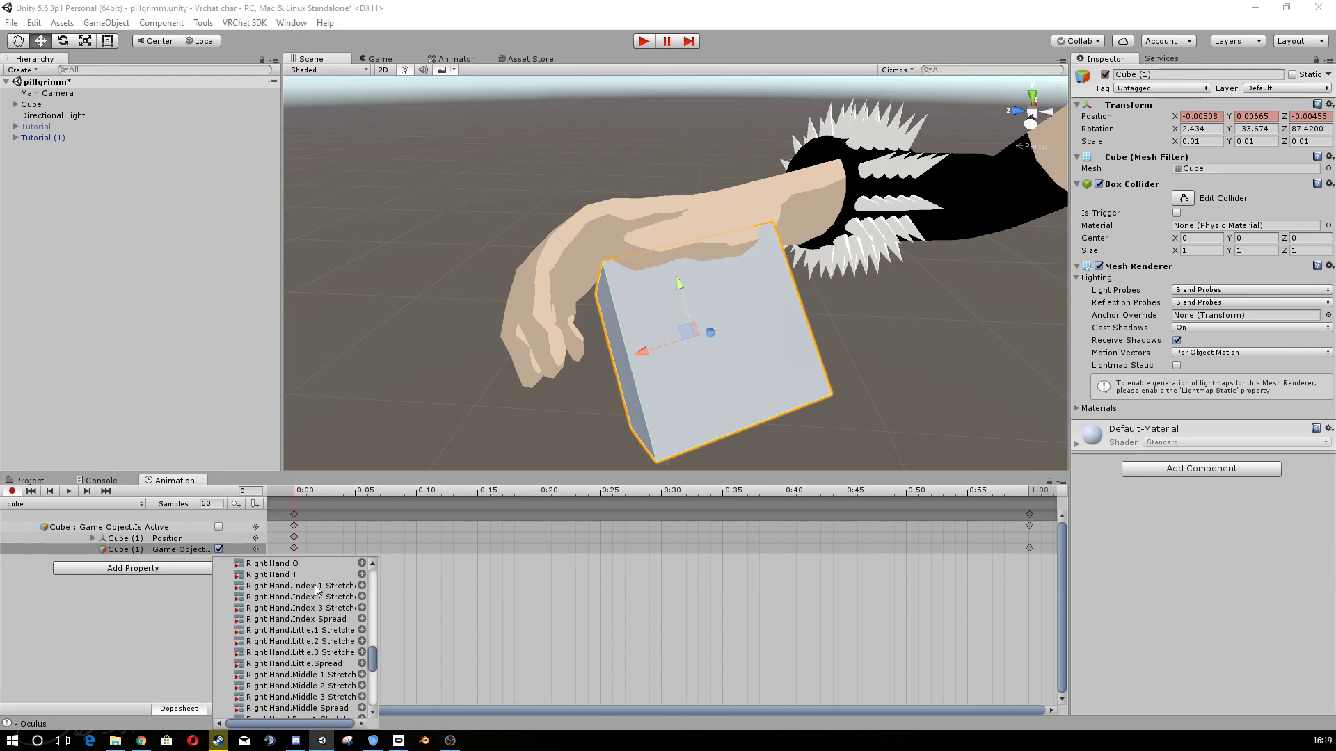
scroll(320, 595, "down", 5)
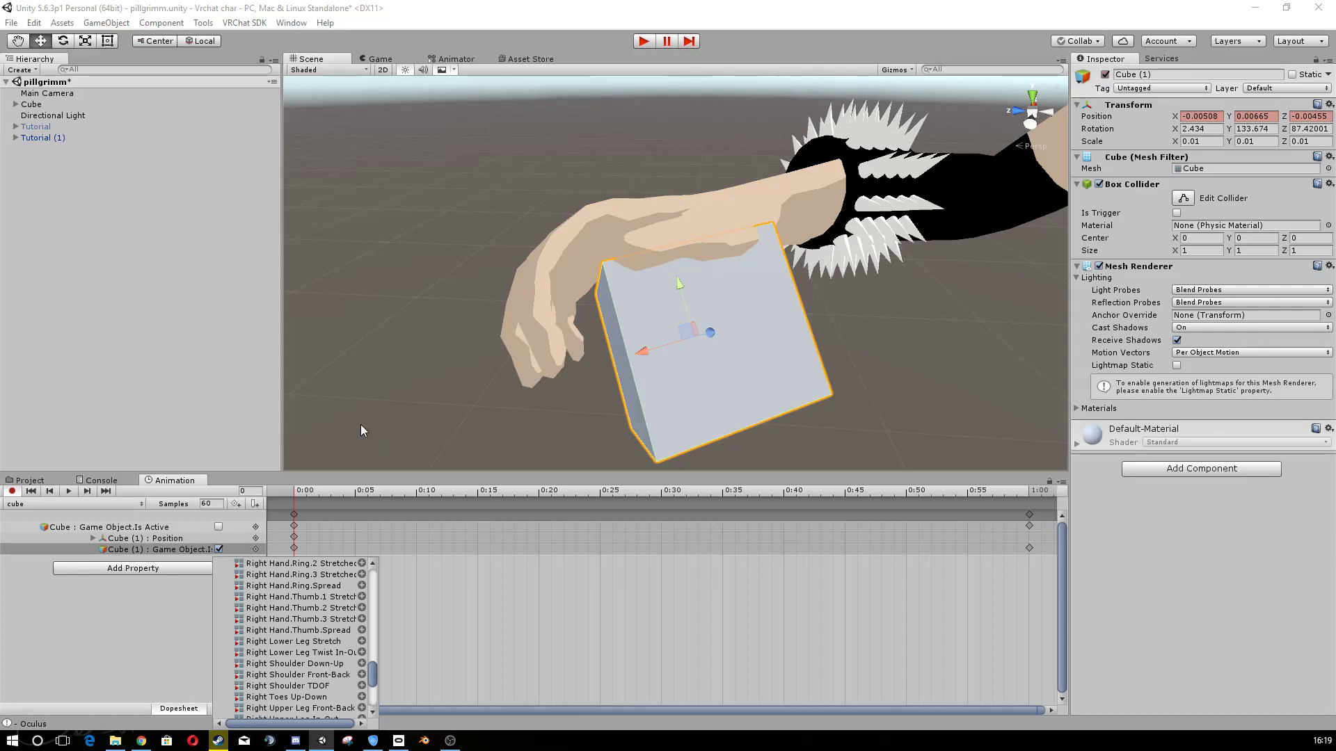
left_click(295, 412)
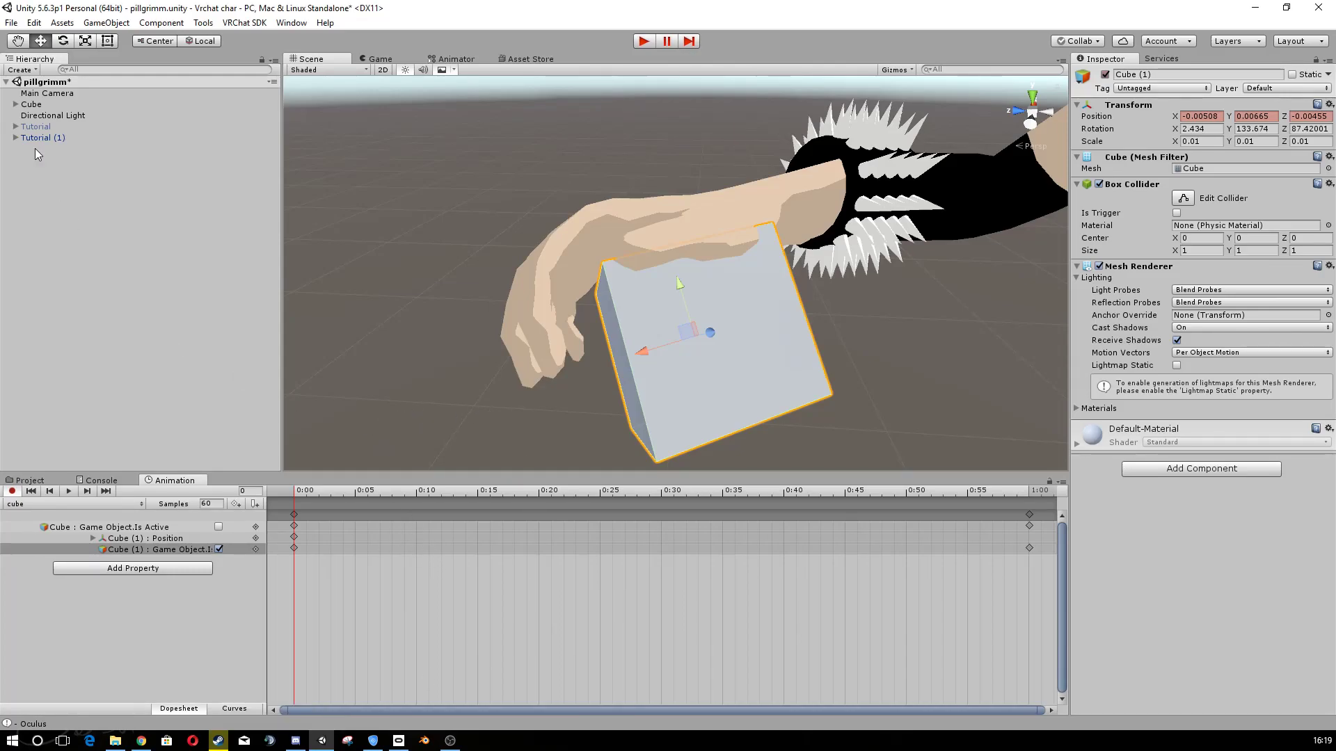
- Select demonohneflügel (2) inside the Cube group and review the finger properties in its card clip
left_click(16, 104)
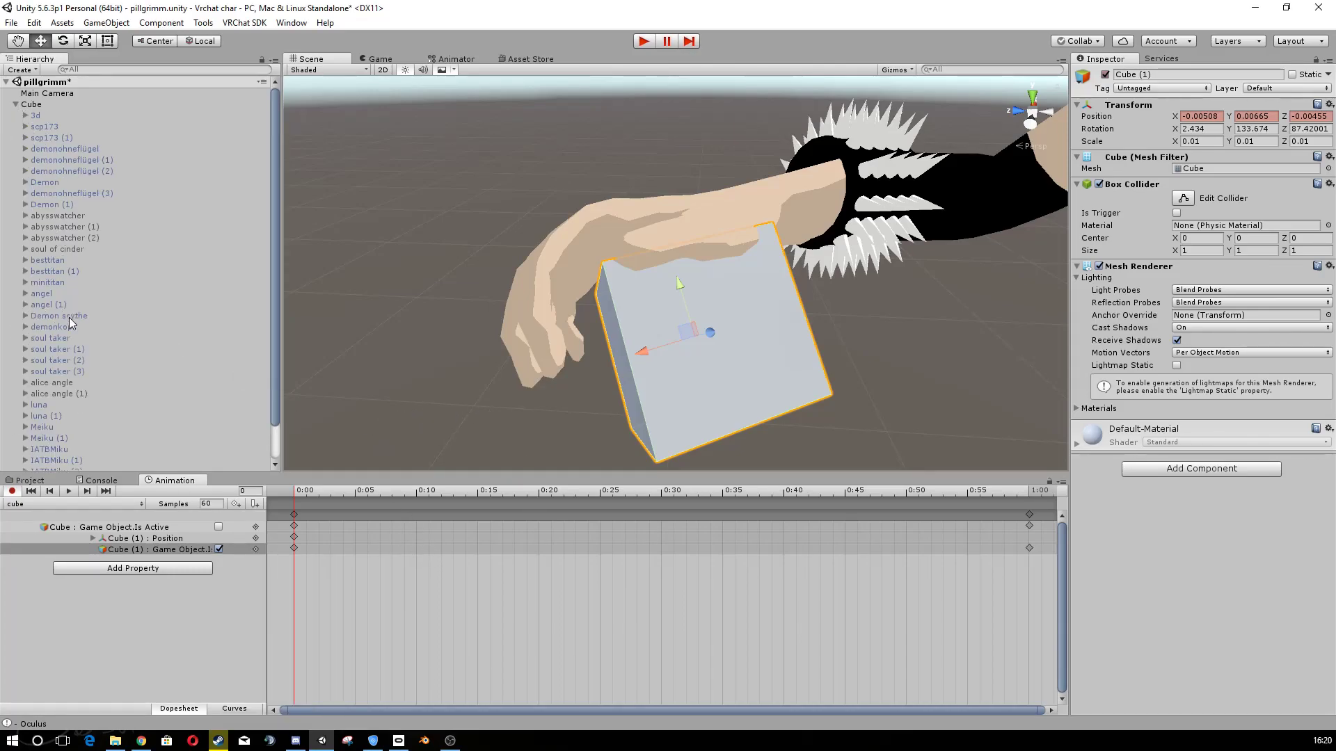
scroll(74, 400, "down", 3)
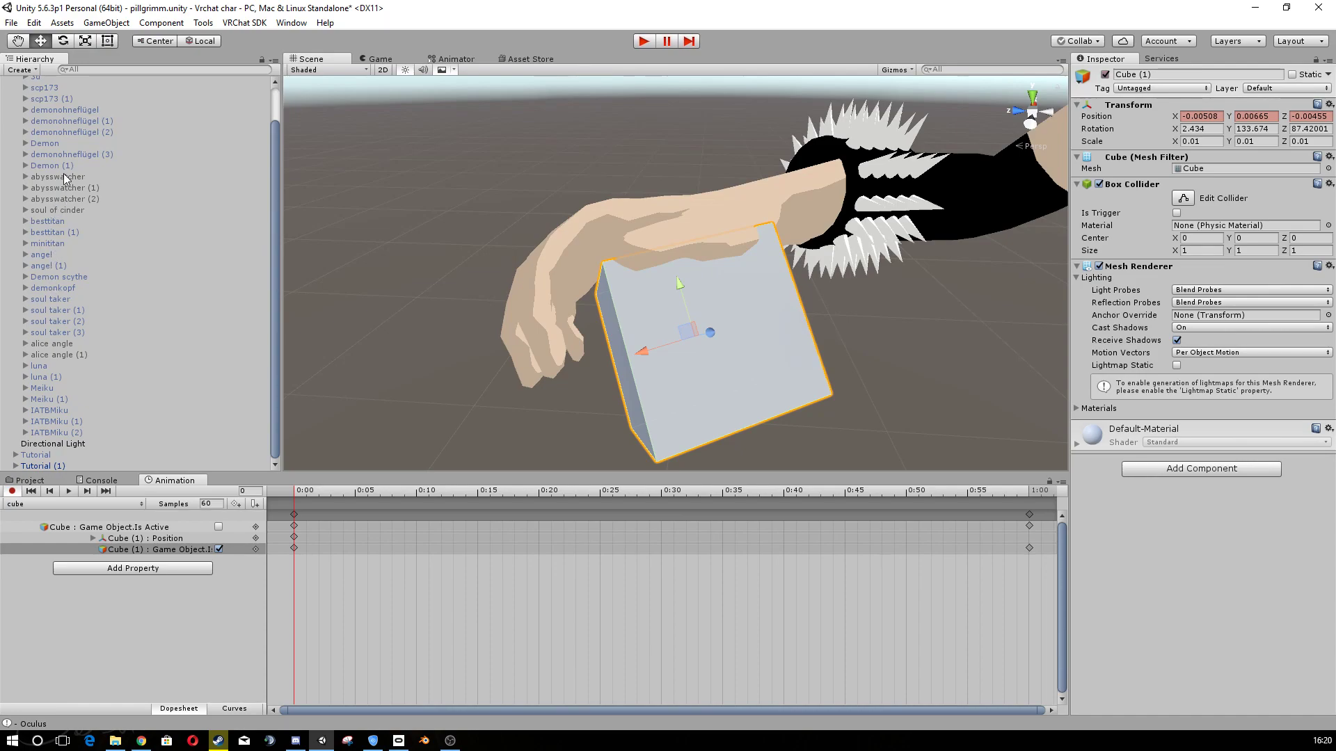
left_click(60, 123)
left_click(62, 132)
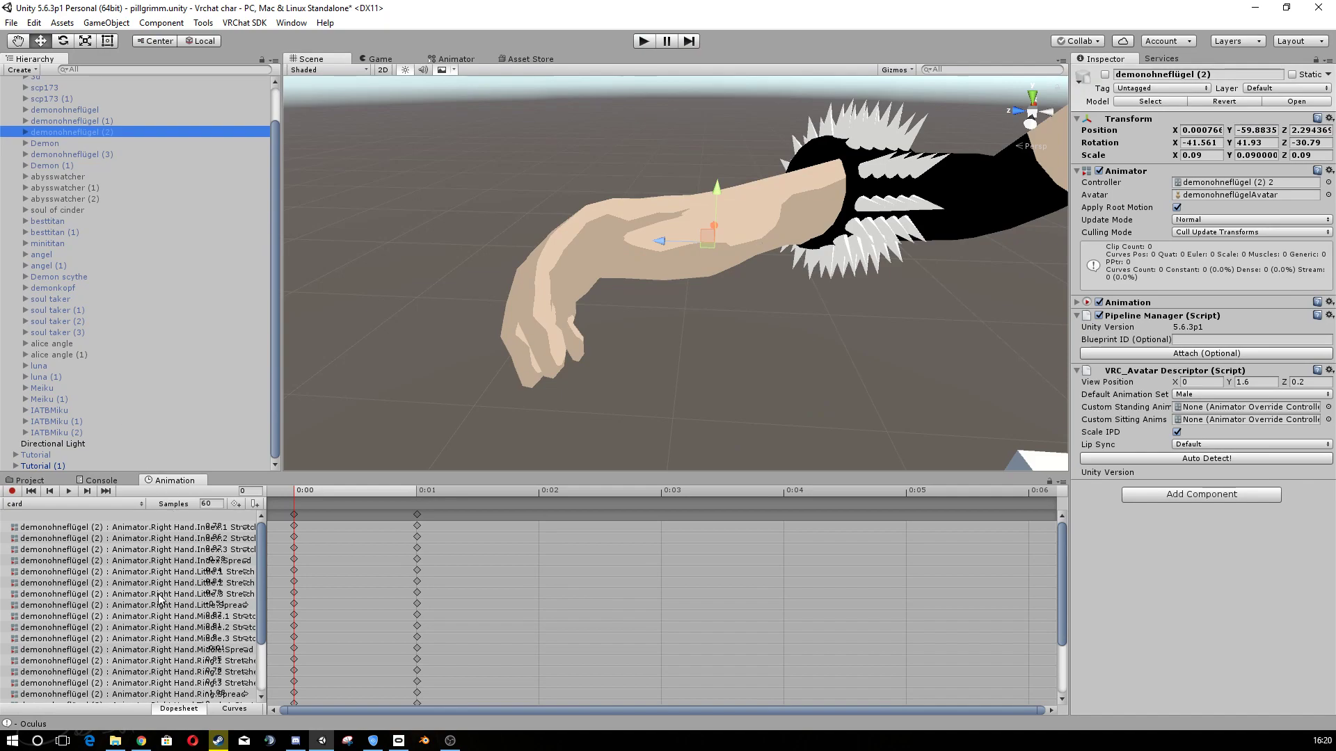
scroll(96, 540, "down", 3)
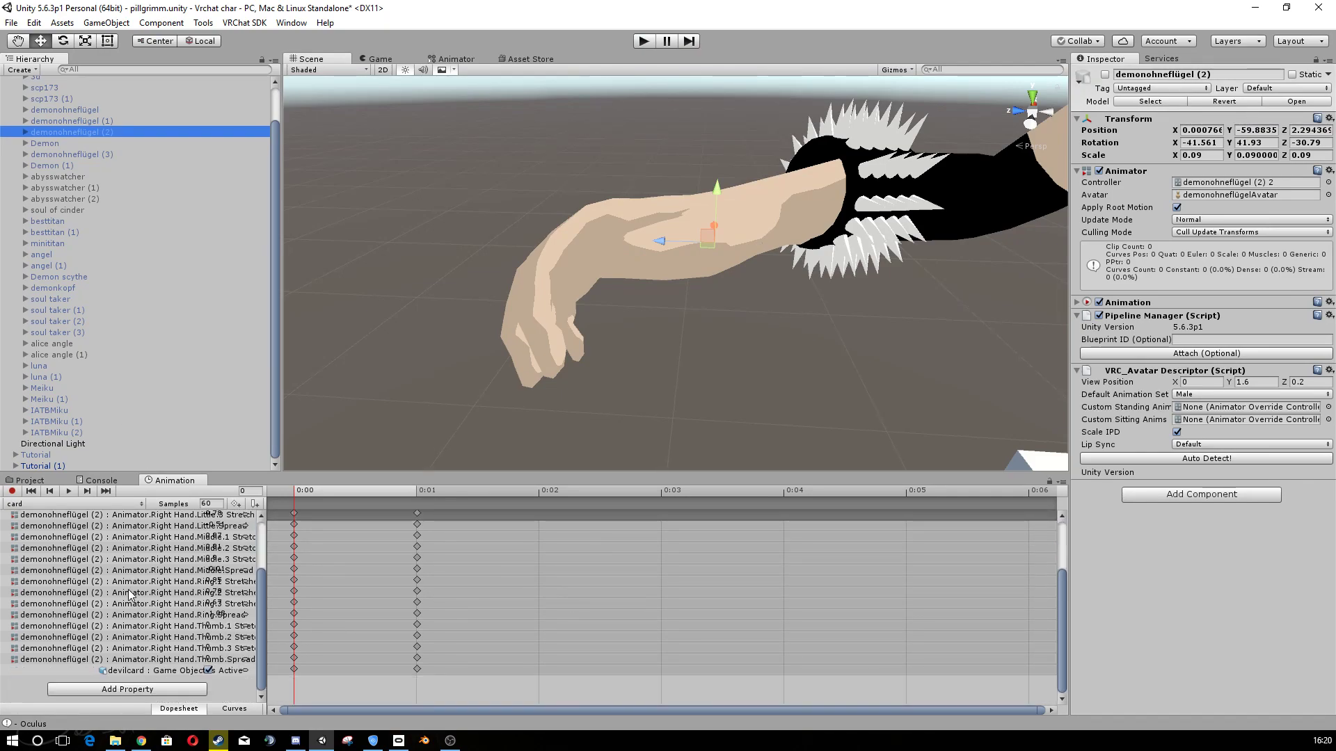
scroll(129, 595, "up", 3)
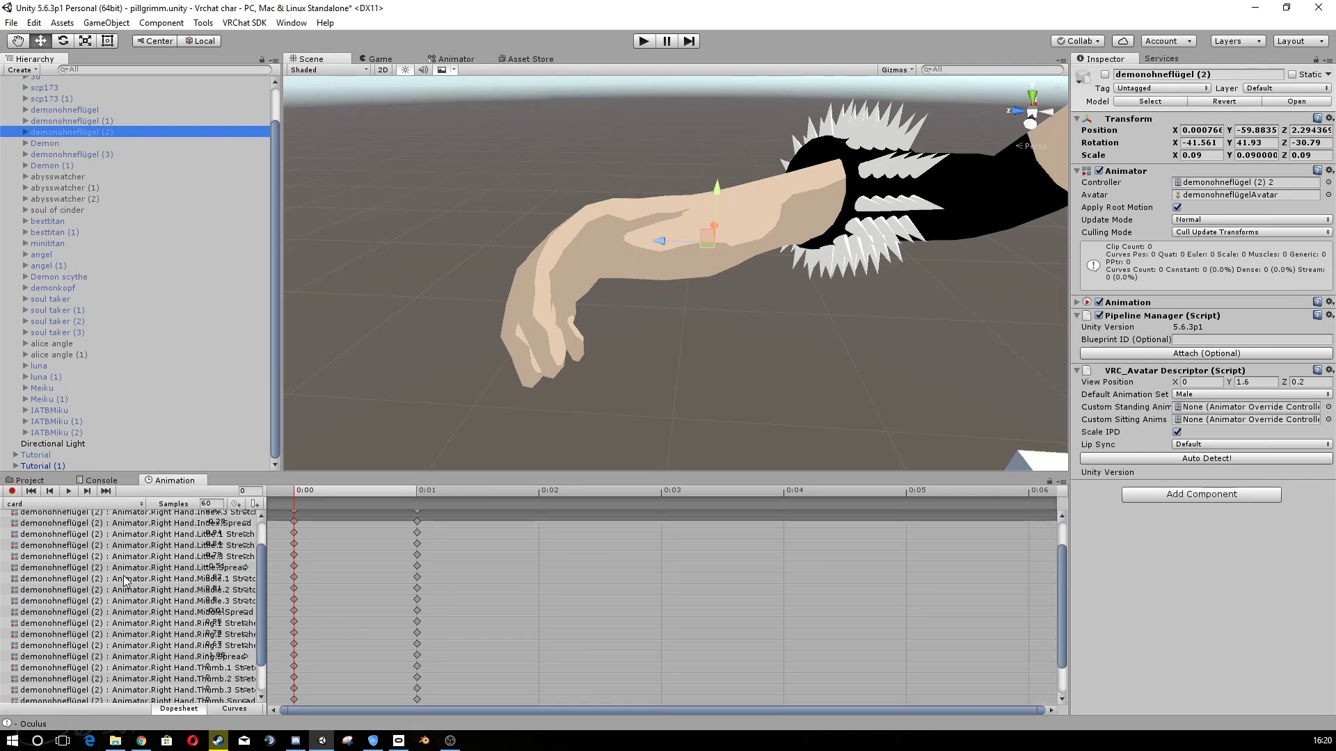
- Copy the card clip's right-hand finger keyframes into Tutorial (1)'s cube clip and delete the pasted devilcard property
left_click(101, 629)
key("ctrl+a")
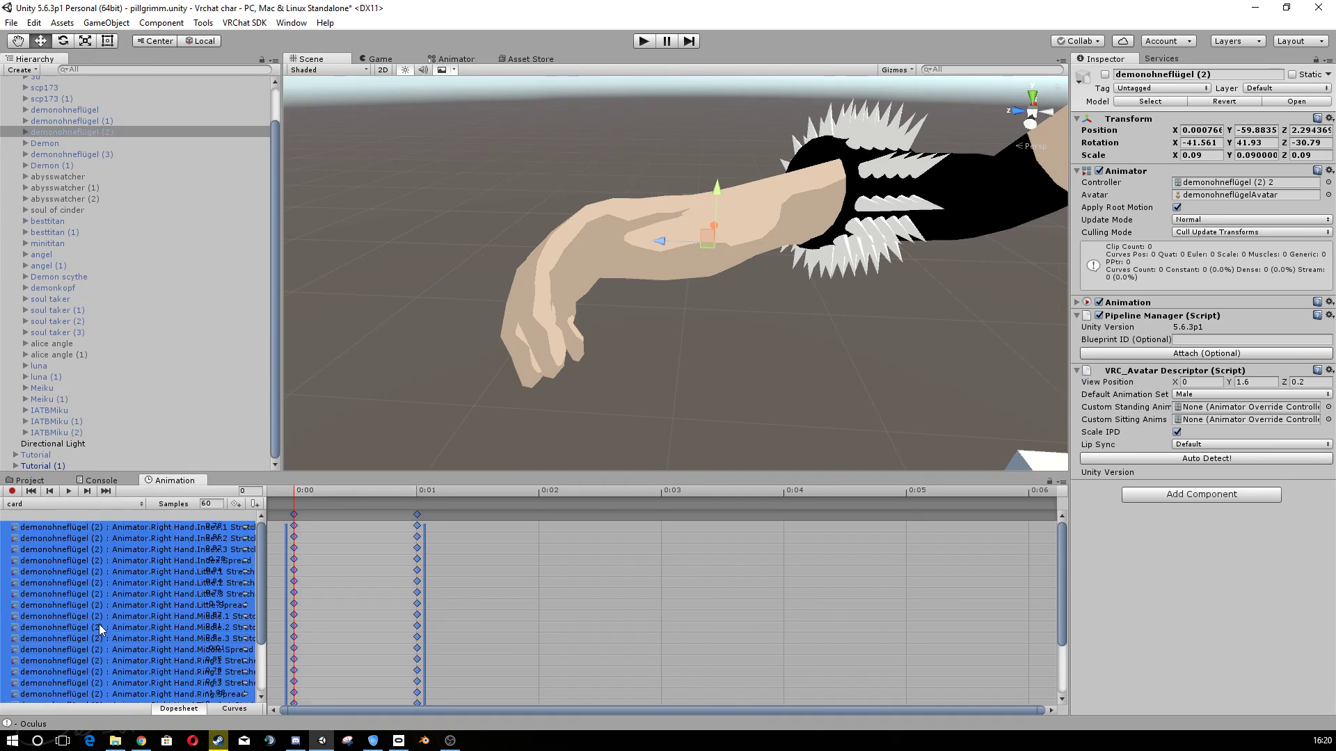
scroll(104, 635, "down", 3)
left_click(125, 671, "ctrl")
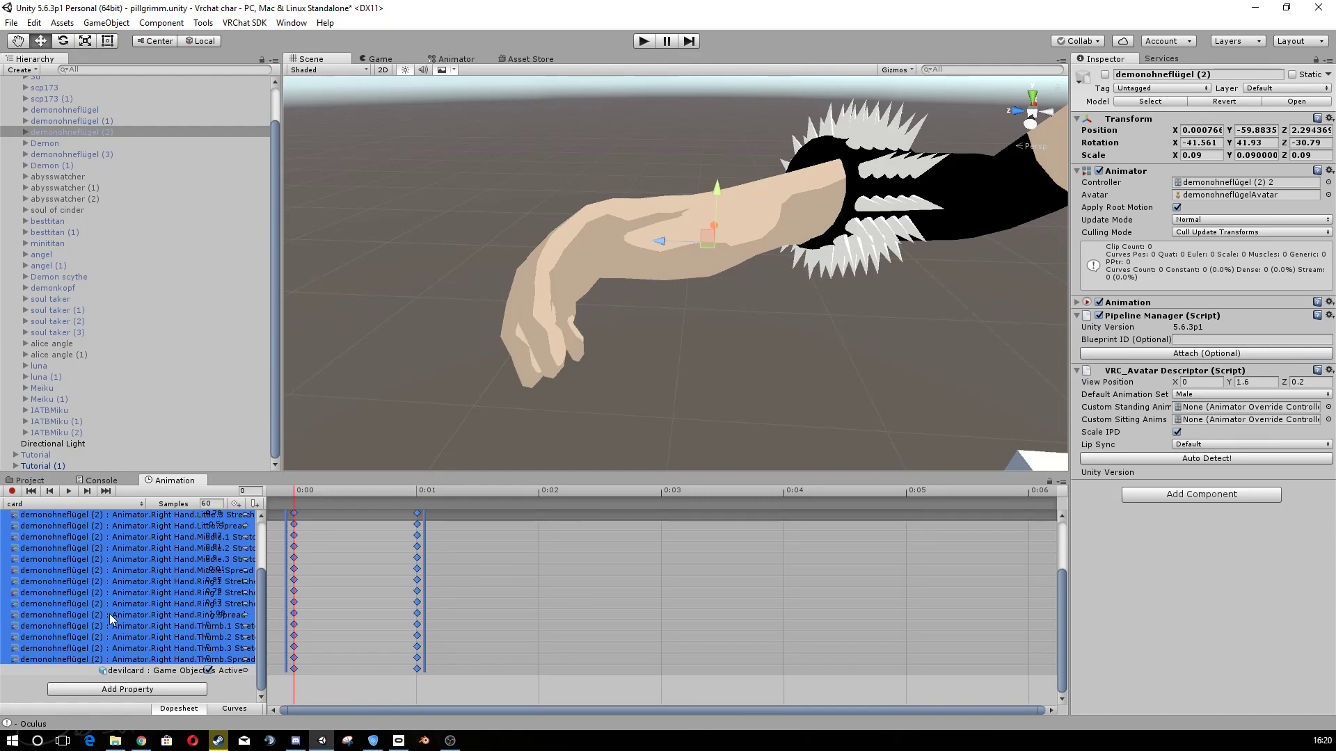
left_click(39, 465)
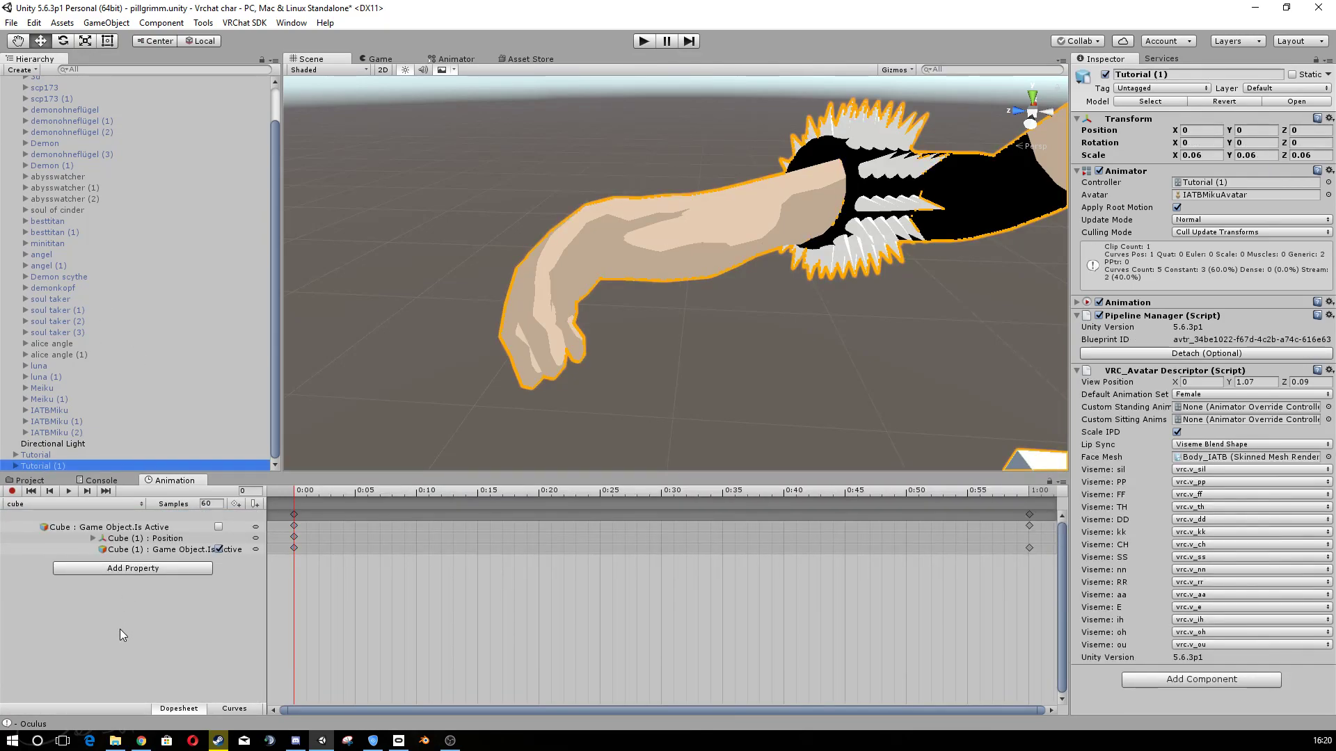
key("ctrl+p")
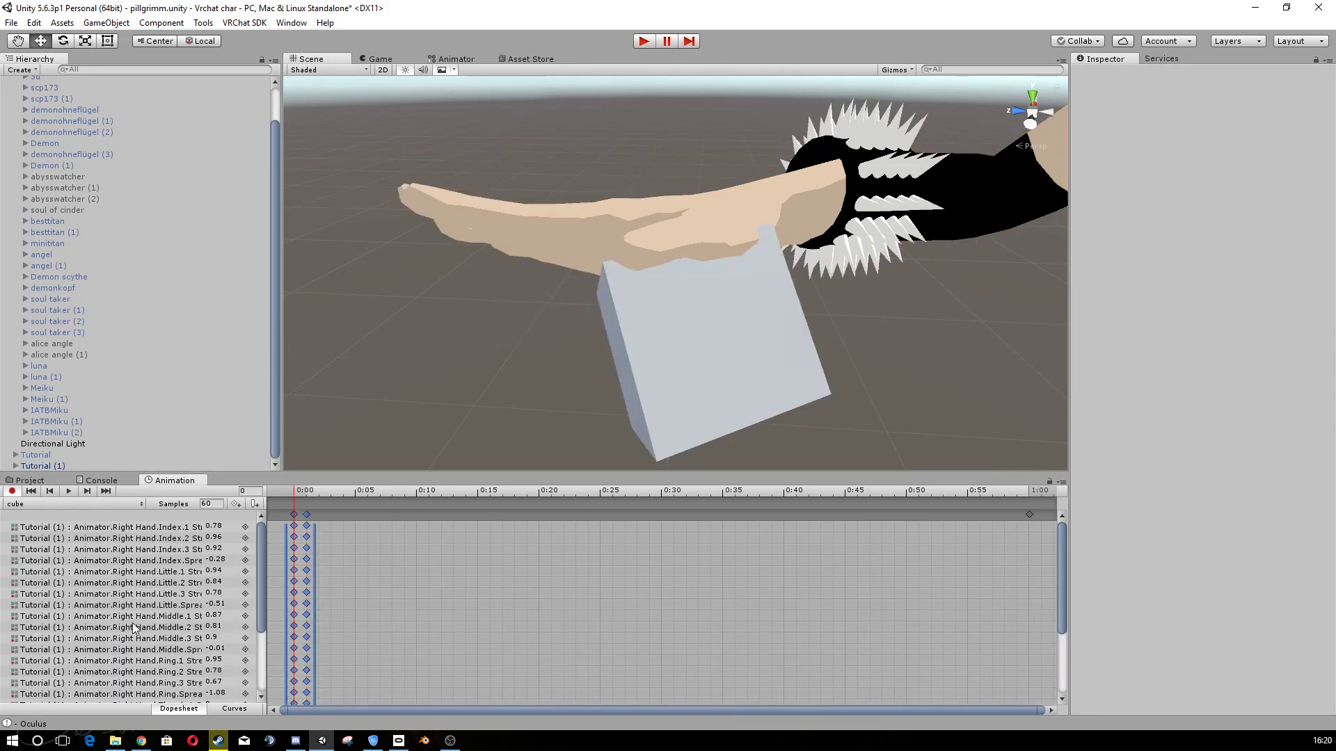
scroll(139, 622, "down", 4)
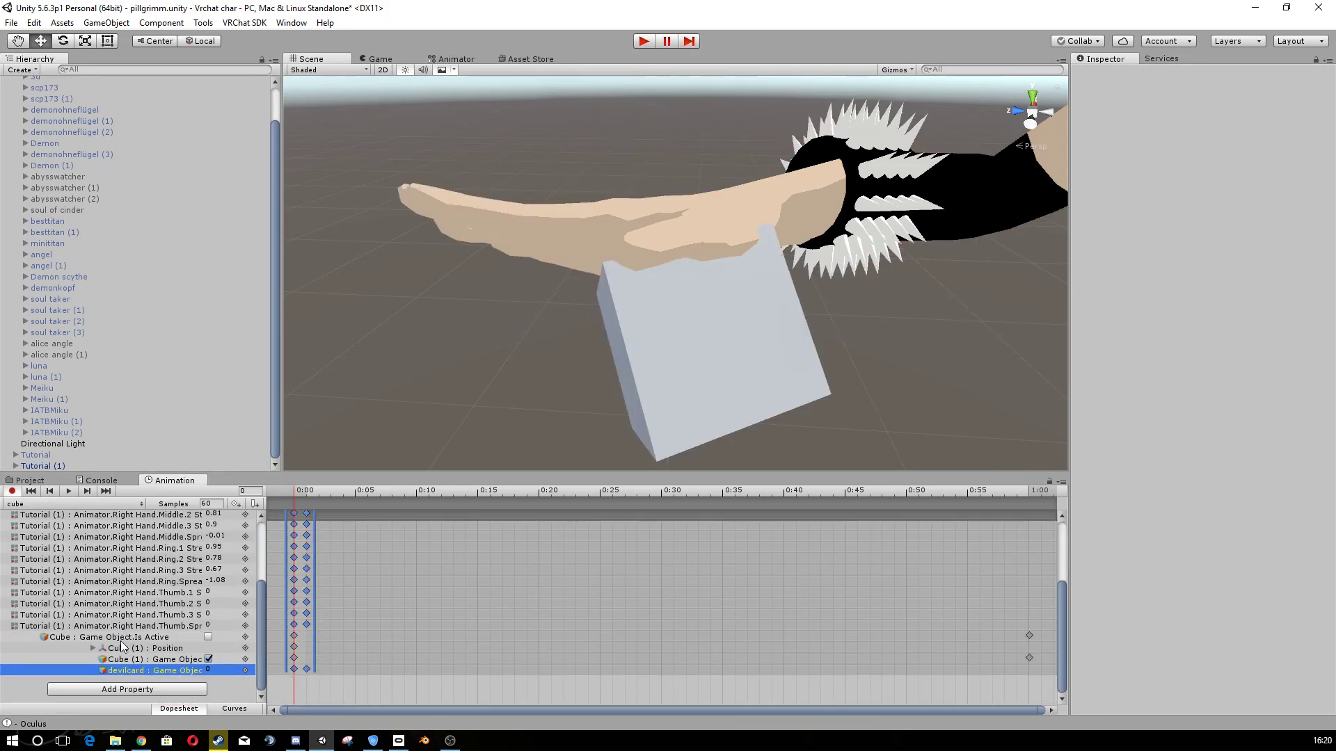
key("Delete")
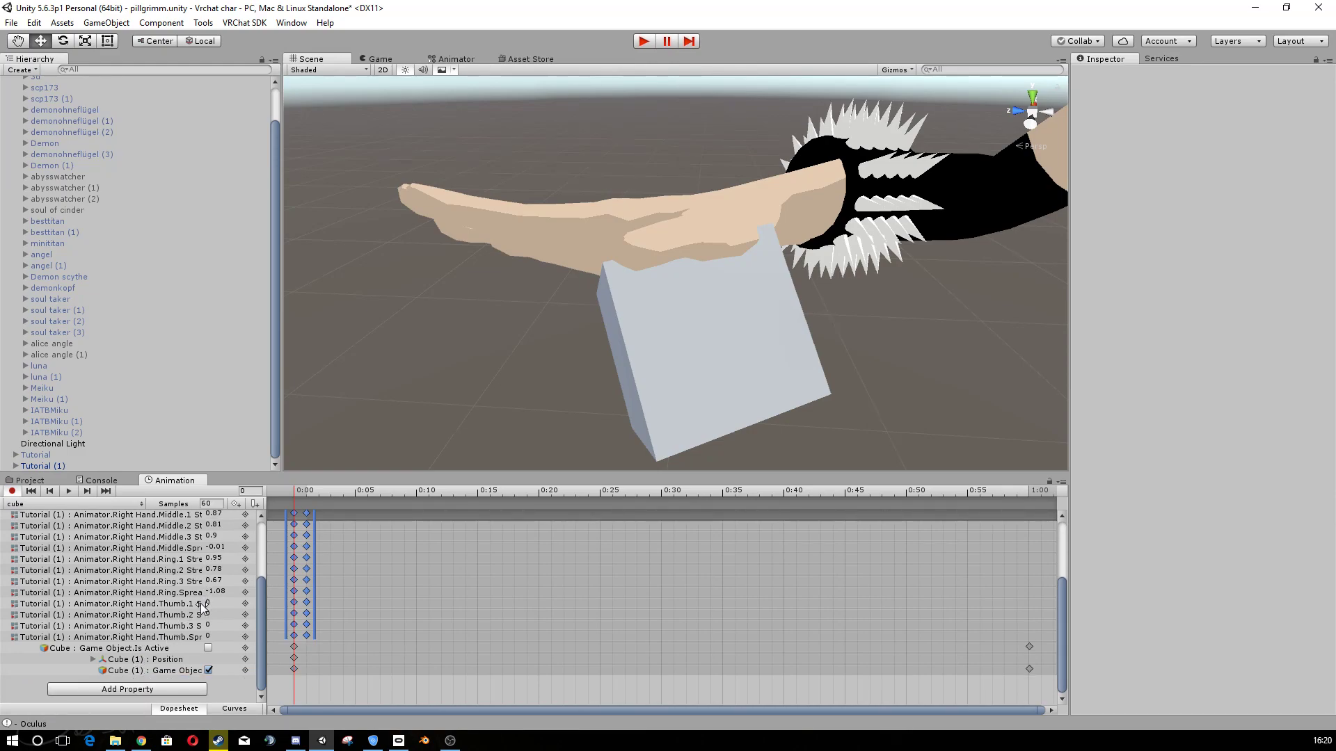
- Set the Right Hand Ring Spread and the Ring 3, 2 and 1 Stretched values to 0 in the cube clip
left_click(216, 592)
type("0")
left_click(212, 581)
type("0")
left_click(211, 570)
type("0")
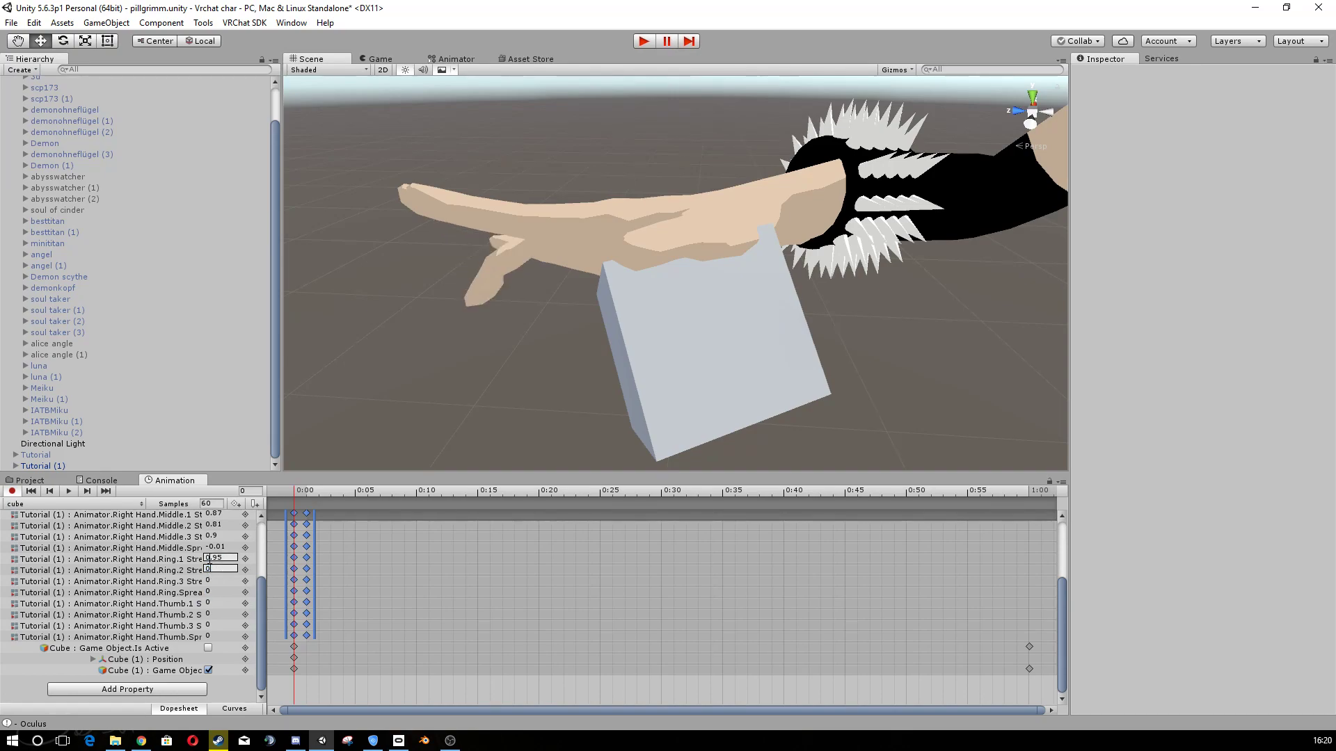
left_click(210, 557)
type("0")
- Set the Right Hand Middle Spread and the Middle 3, 2 and 1 Stretched values to 0
left_click(210, 546)
type("0")
left_click(211, 536)
type("0")
left_click(211, 526)
type("0")
left_click(211, 514)
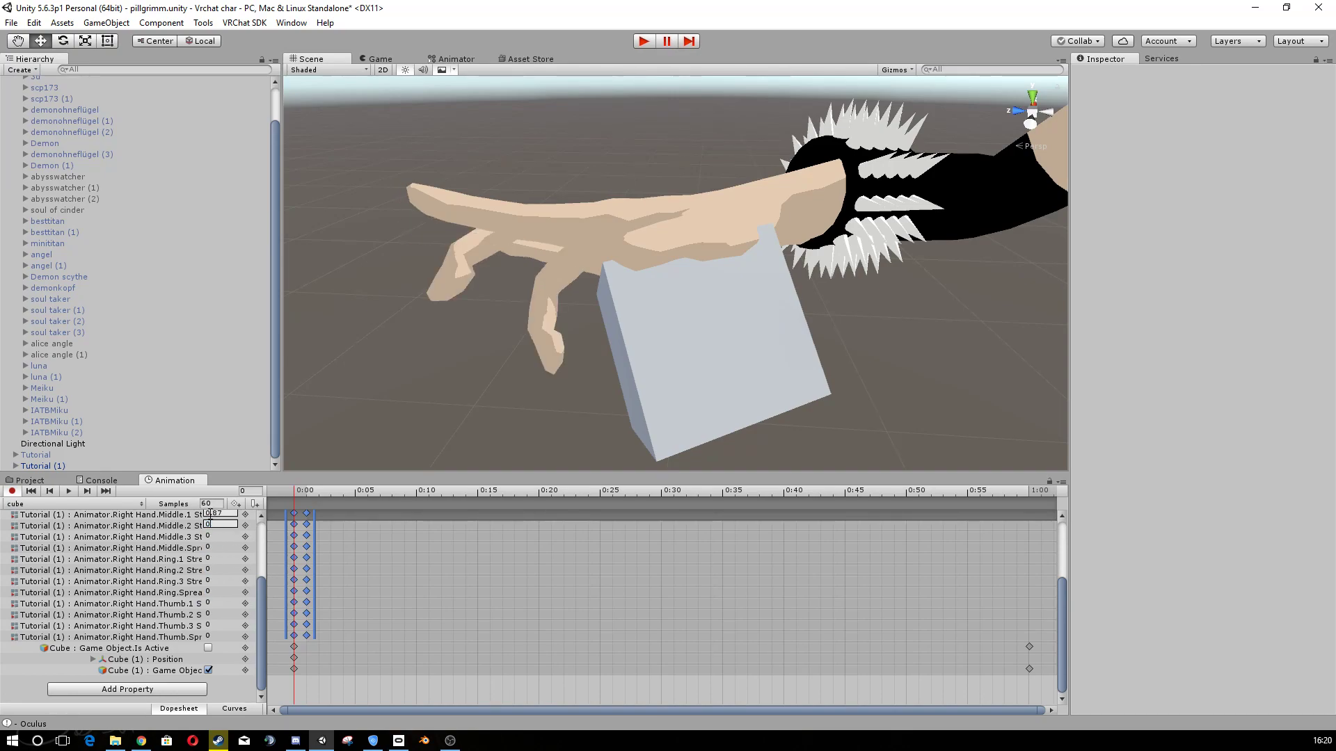
type("0")
- Set the Right Hand Little Spread and the Little 3, 2 and 1 Stretched values to 0
scroll(209, 562, "up", 3)
left_click(213, 603)
type("00")
left_click(212, 582)
type("0")
left_click(212, 571)
type("0")
- Set the Right Hand Index Spread and the Index 3, 2 and 1 Stretched values to 0
left_click(212, 560)
type("0")
left_click(215, 549)
type("0")
left_click(211, 538)
type("0")
left_click(210, 526)
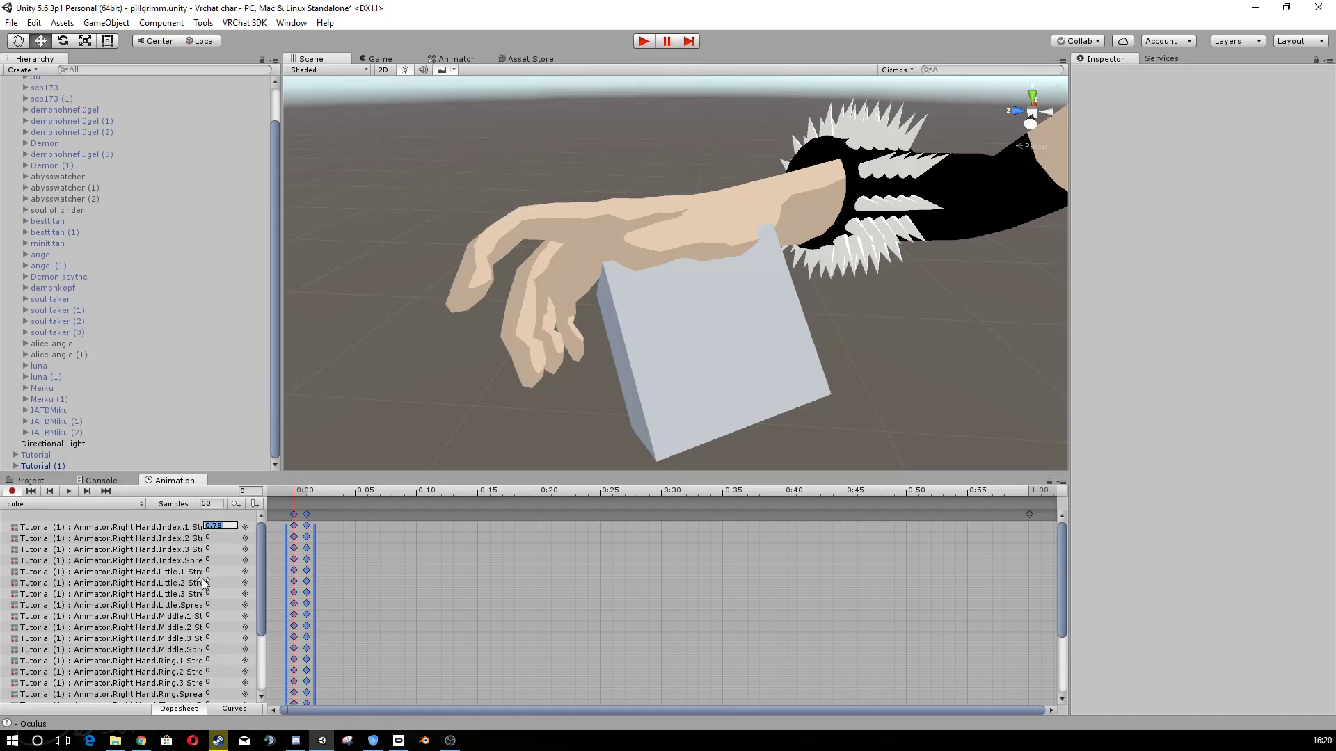
type("0")
left_click(210, 613)
scroll(210, 613, "down", 6)
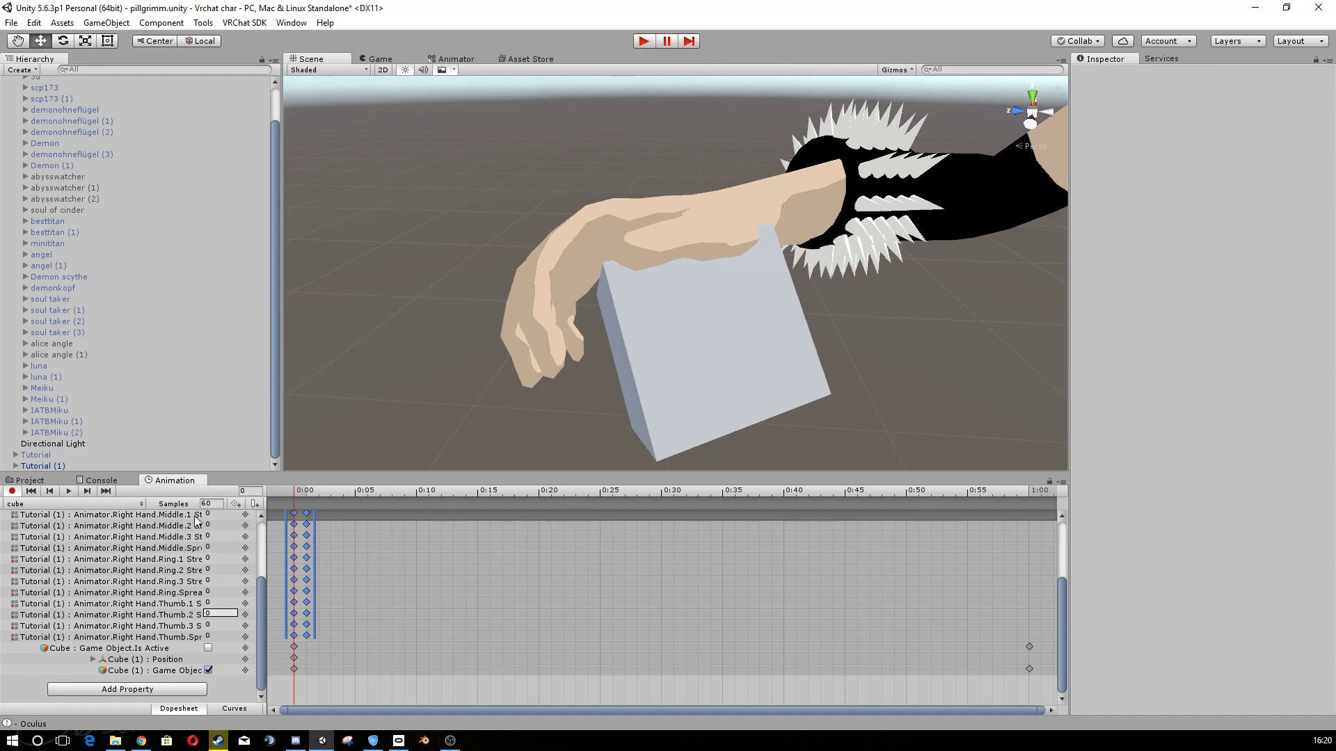
left_click(306, 581)
double_click(354, 535)
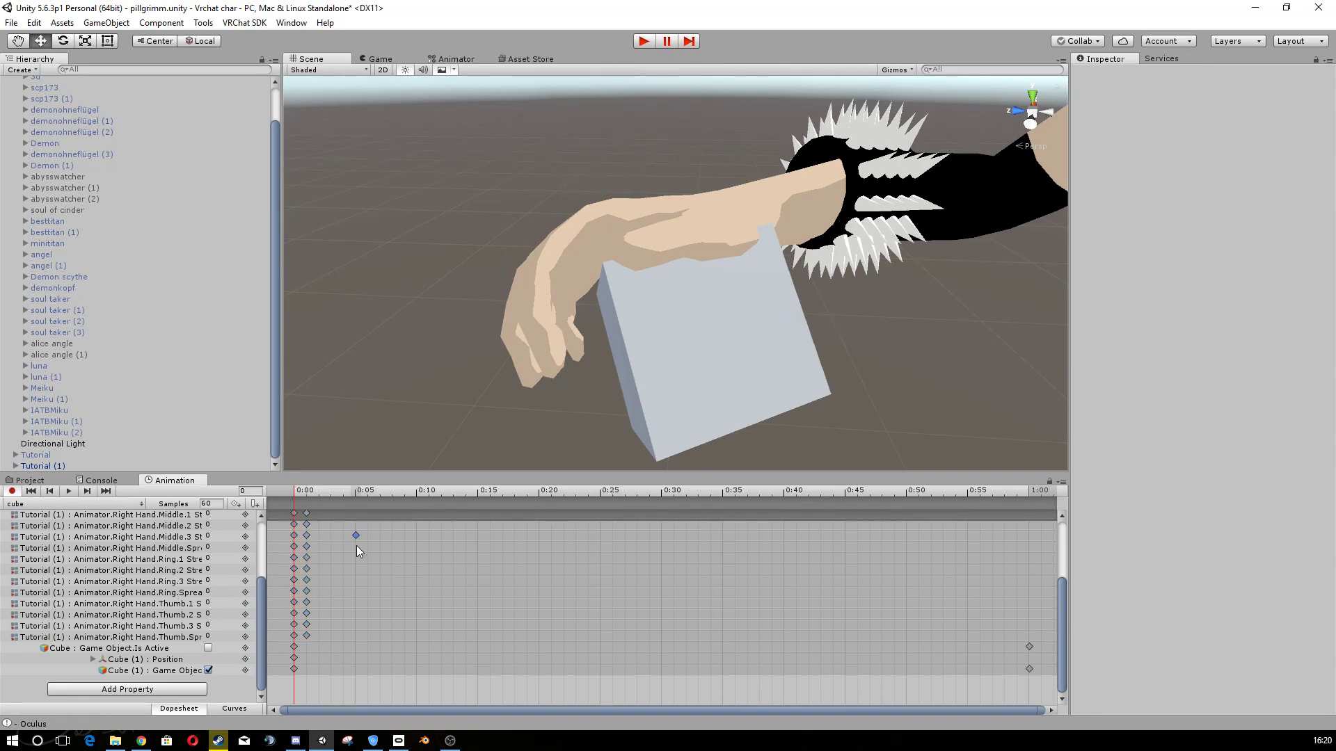
scroll(357, 545, "up", 1)
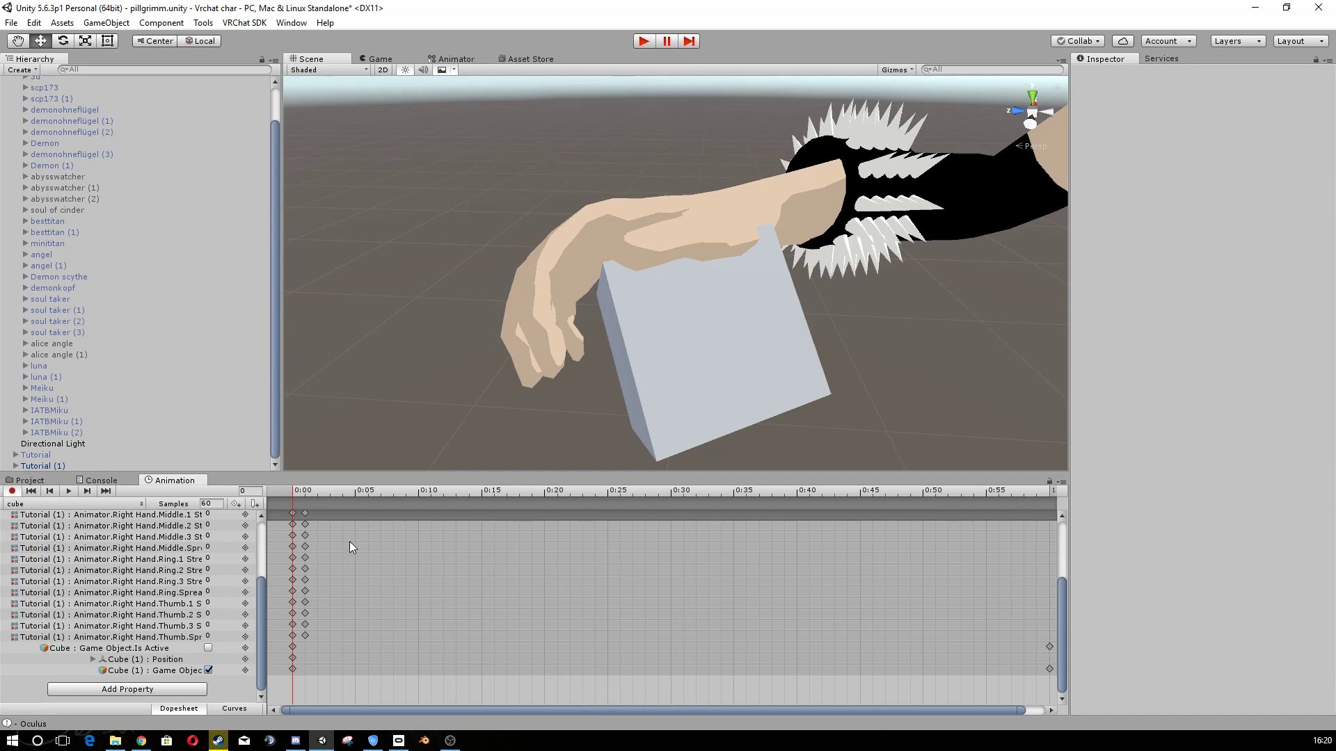
- Move the end keyframes of the Cube and Cube (1) Is Active properties from 1:00 to frame 1
scroll(313, 598, "down", 5)
scroll(314, 598, "down", 1)
scroll(316, 594, "up", 1)
scroll(762, 607, "down", 3)
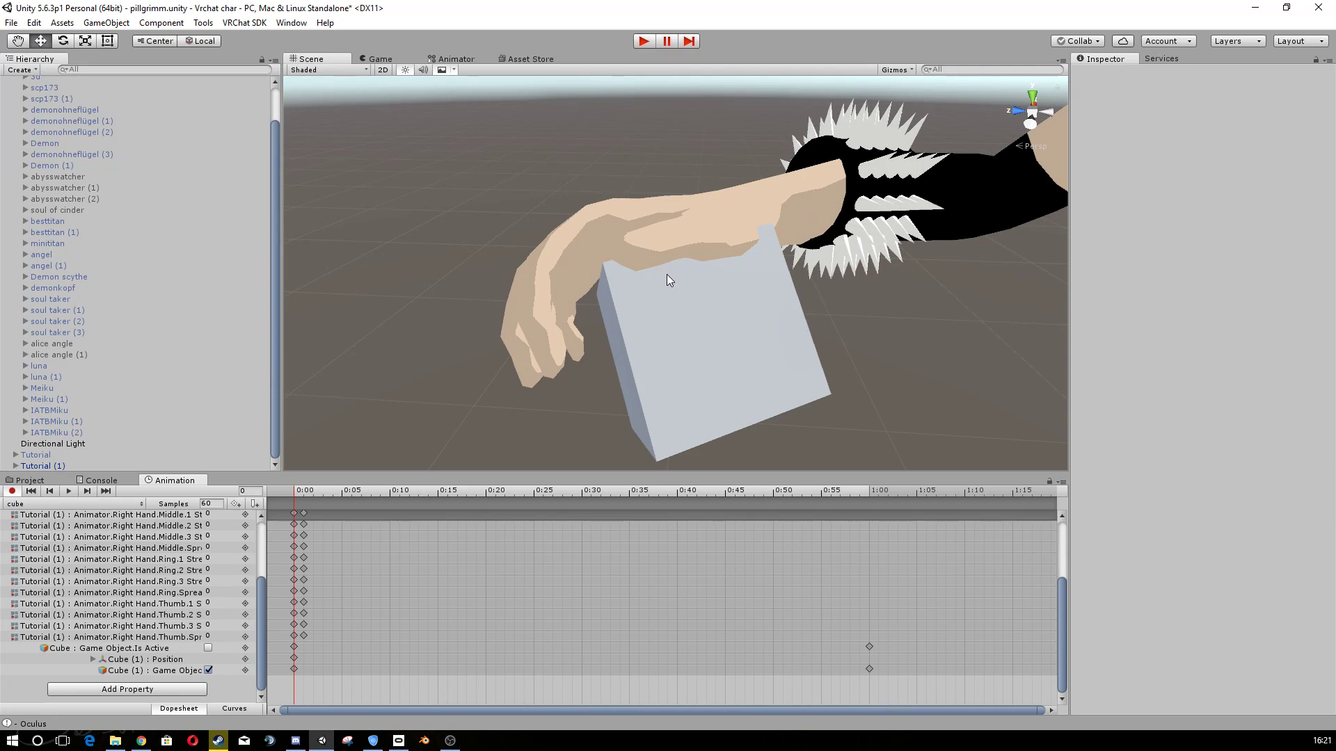
left_click_drag(869, 646, 306, 648)
left_click_drag(871, 670, 307, 670)
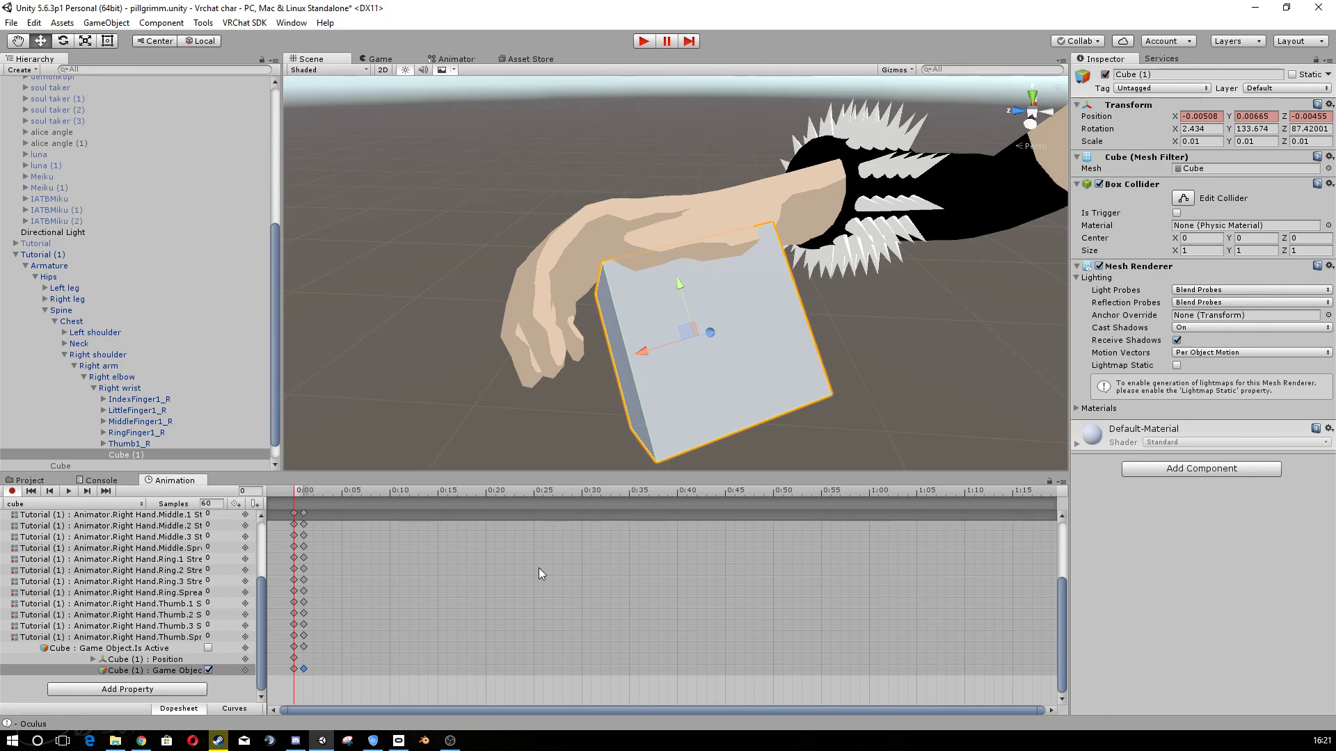
- Compare the poses at frames 0 and 1, and delete all keyframes at frame 1 of the cube clip
left_click(304, 498)
left_click(294, 498)
left_click(302, 498)
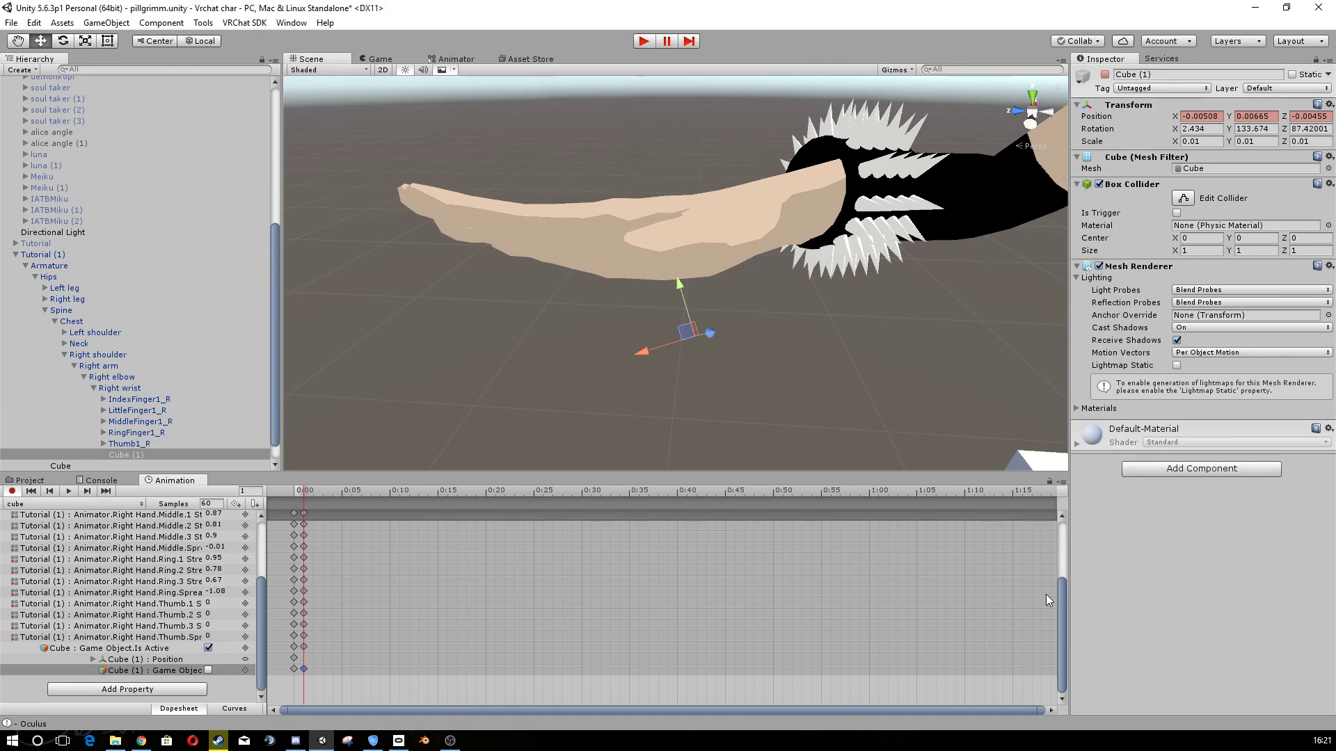
left_click_drag(1060, 604, 1054, 533)
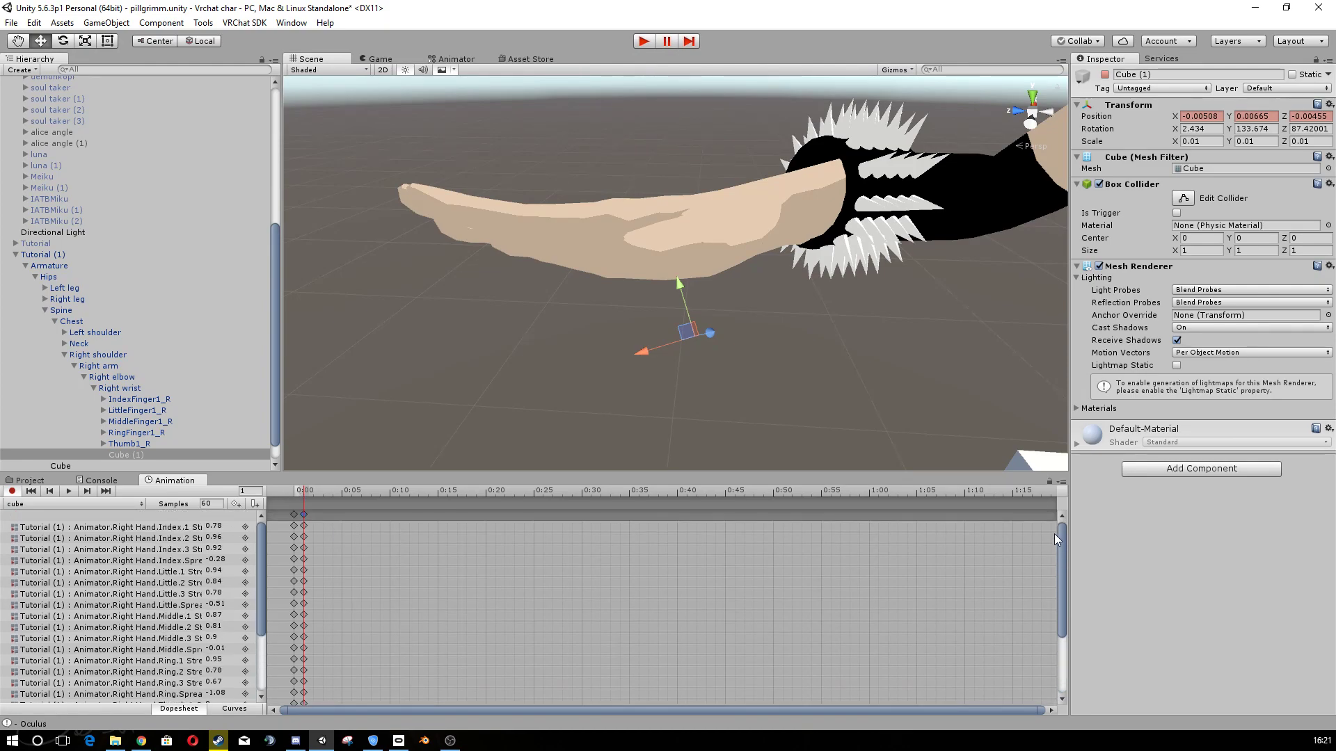
left_click(303, 512)
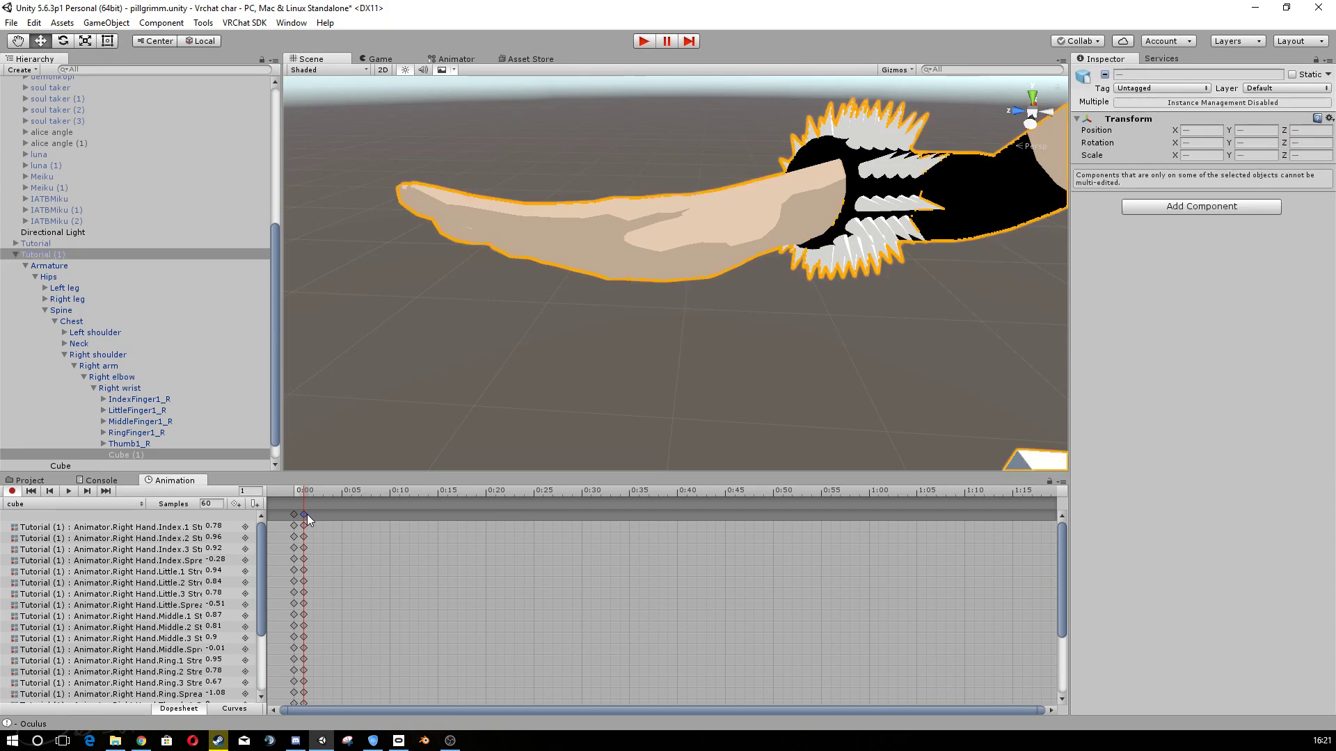
key("Delete")
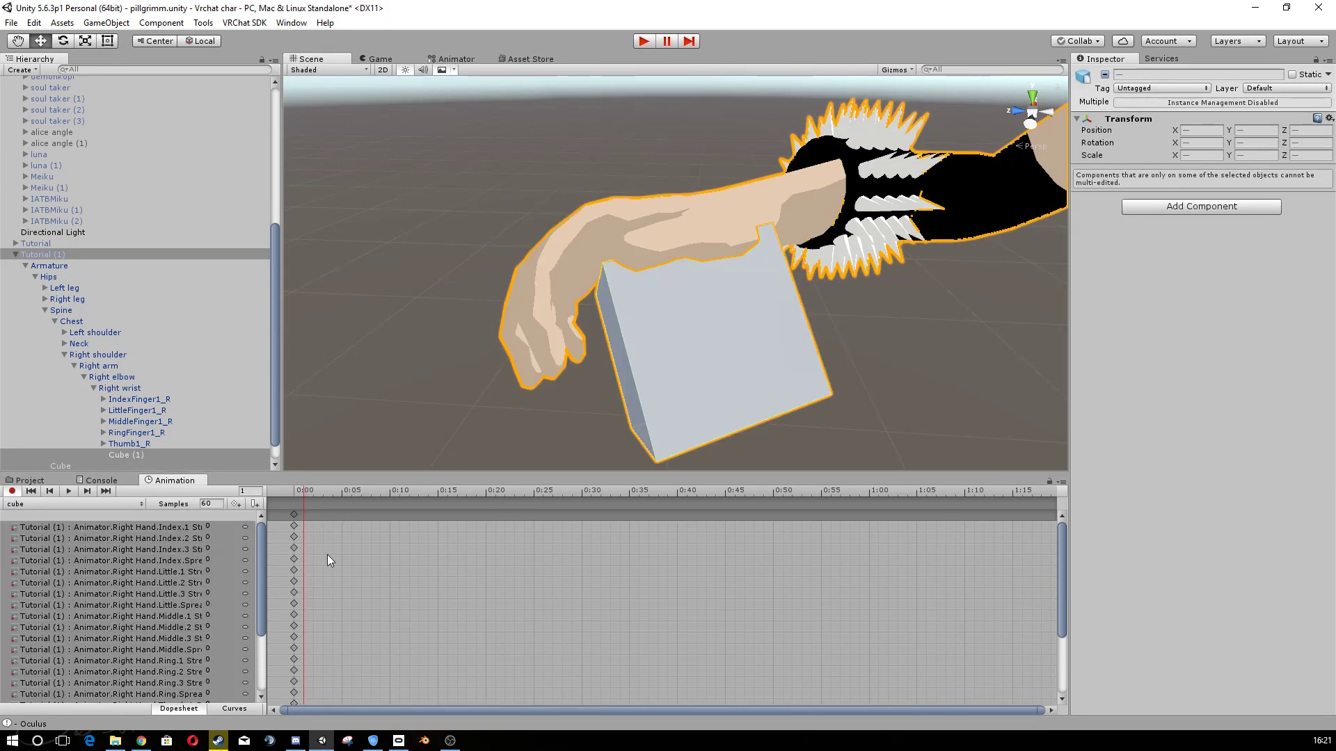
scroll(550, 626, "down", 6)
scroll(556, 626, "up", 3)
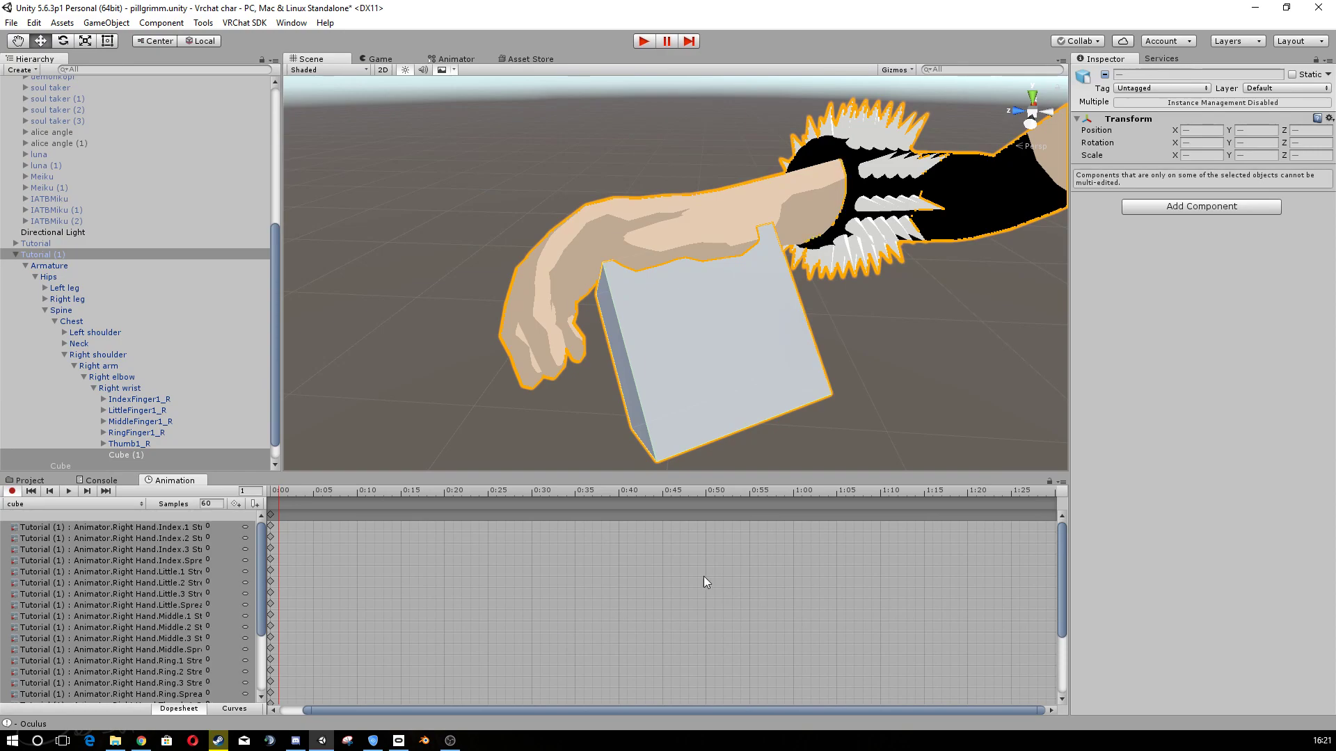
left_click_drag(771, 710, 749, 710)
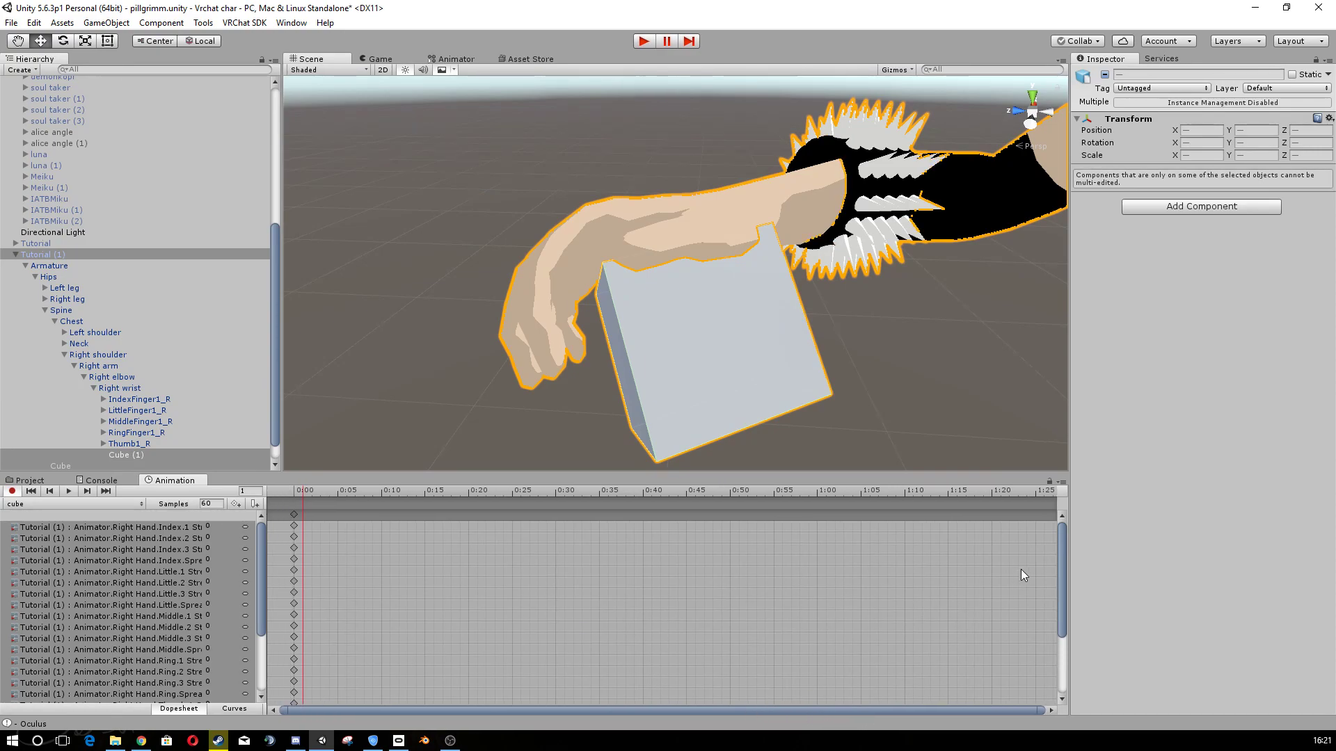
left_click_drag(1060, 558, 1063, 631)
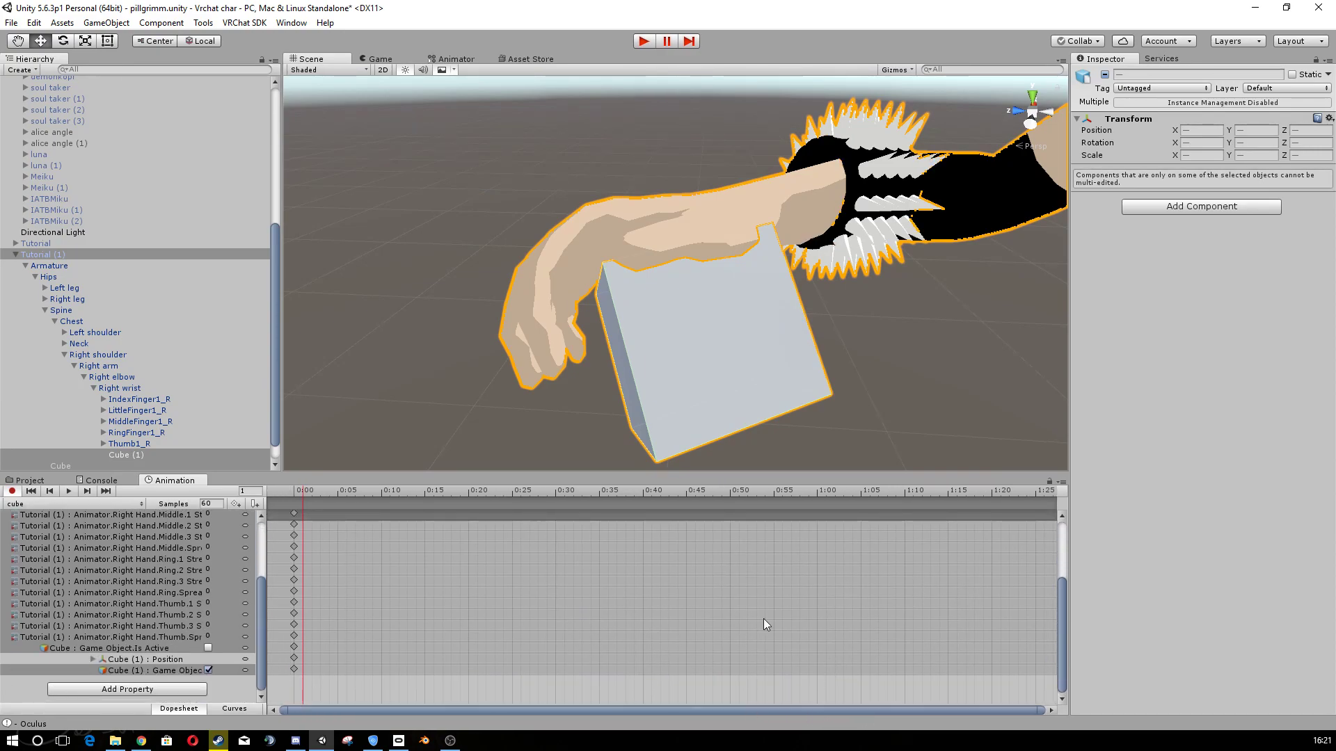
left_click_drag(1062, 595, 1058, 540)
- At frame 0, set the Right Hand Index 1, 2 and 3 Stretched values to -0.81, 0.17 and 0.85
left_click(293, 515)
left_click(294, 491)
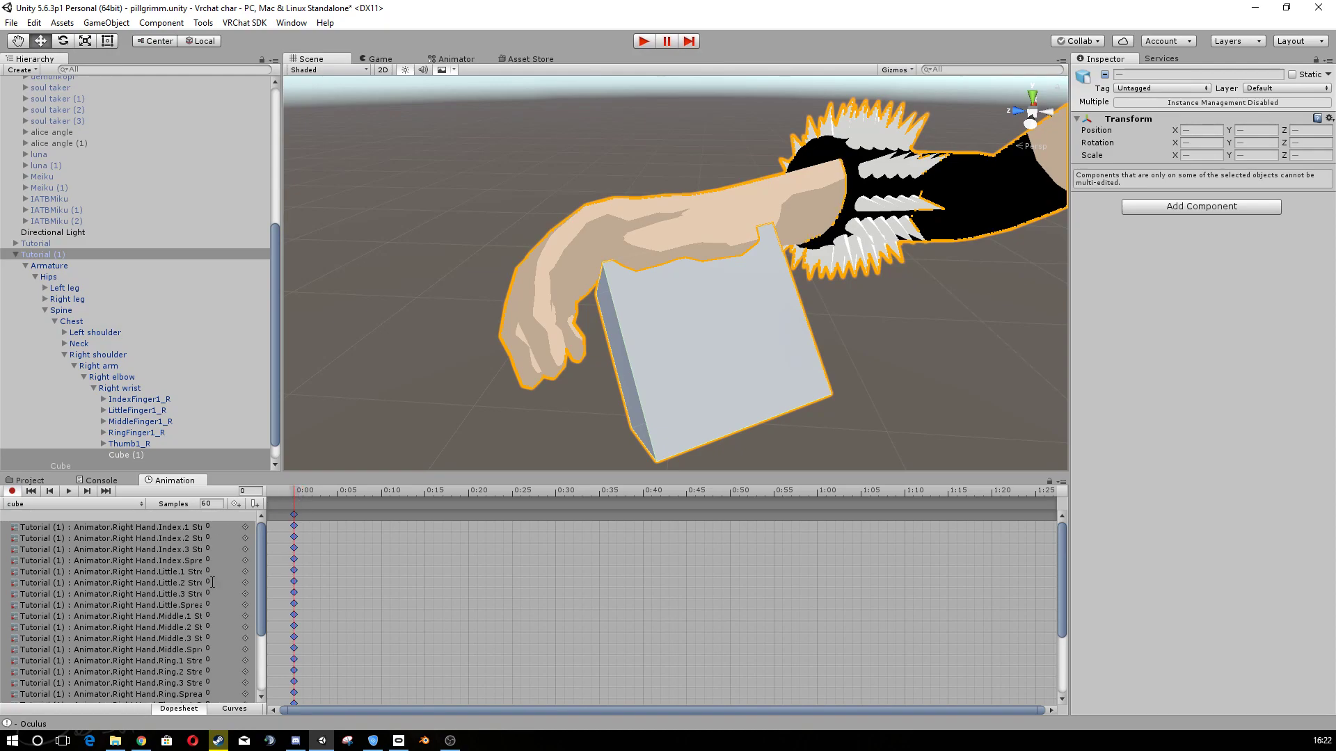
mouse_move(293, 492)
left_mouse_down()
mouse_move(336, 490)
mouse_move(294, 503)
left_mouse_up()
left_click(198, 526)
left_click_drag(195, 527, 219, 549)
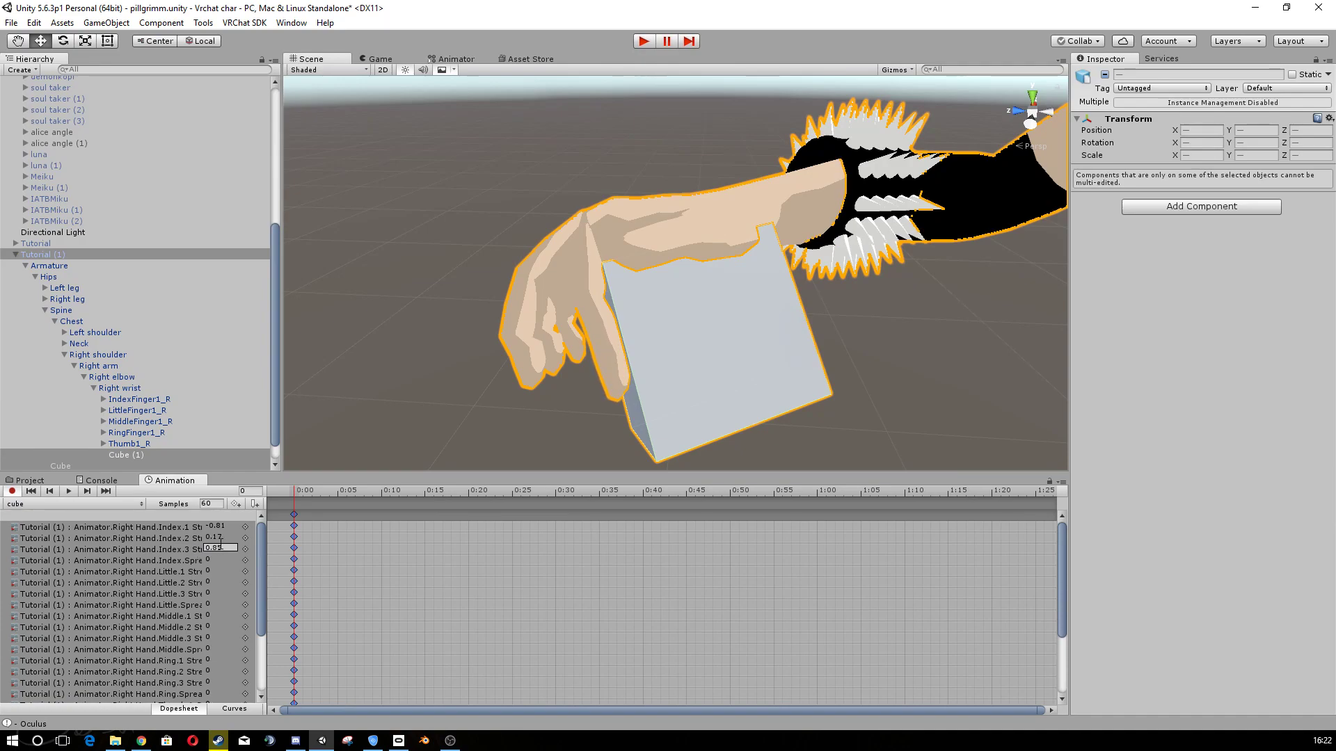
left_click(216, 560)
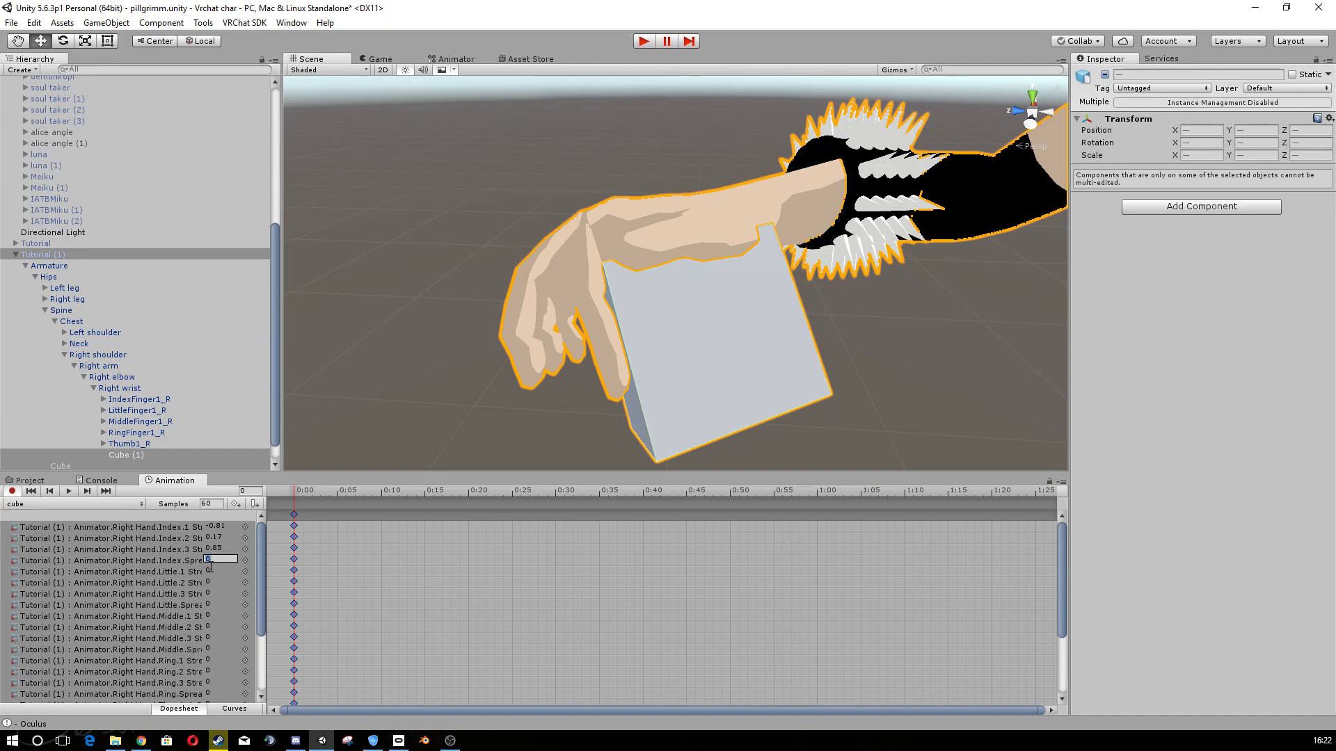
left_click(211, 582)
- Examine from several angles how the bent right index finger sits against the cube
middle_click_drag(563, 324, 654, 280)
right_click_drag(733, 267, 887, 297)
mouse_move(630, 298)
right_mouse_down()
mouse_move(865, 268)
mouse_move(727, 346)
mouse_move(503, 439)
right_mouse_up()
right_click_drag(539, 314, 486, 280)
scroll(494, 258, "up", 2)
scroll(493, 257, "down", 2)
middle_click_drag(494, 258, 523, 264)
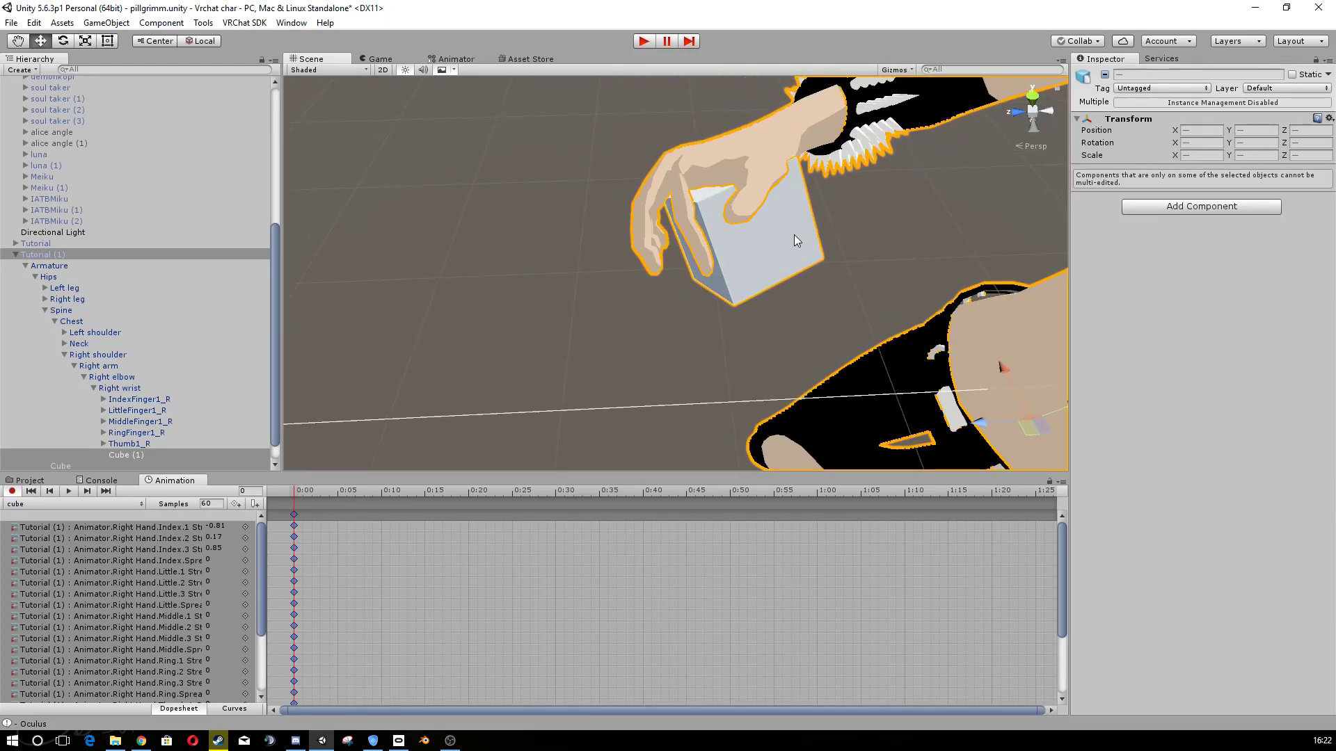
middle_click_drag(509, 317, 590, 258)
left_click_drag(589, 258, 409, 438, "alt")
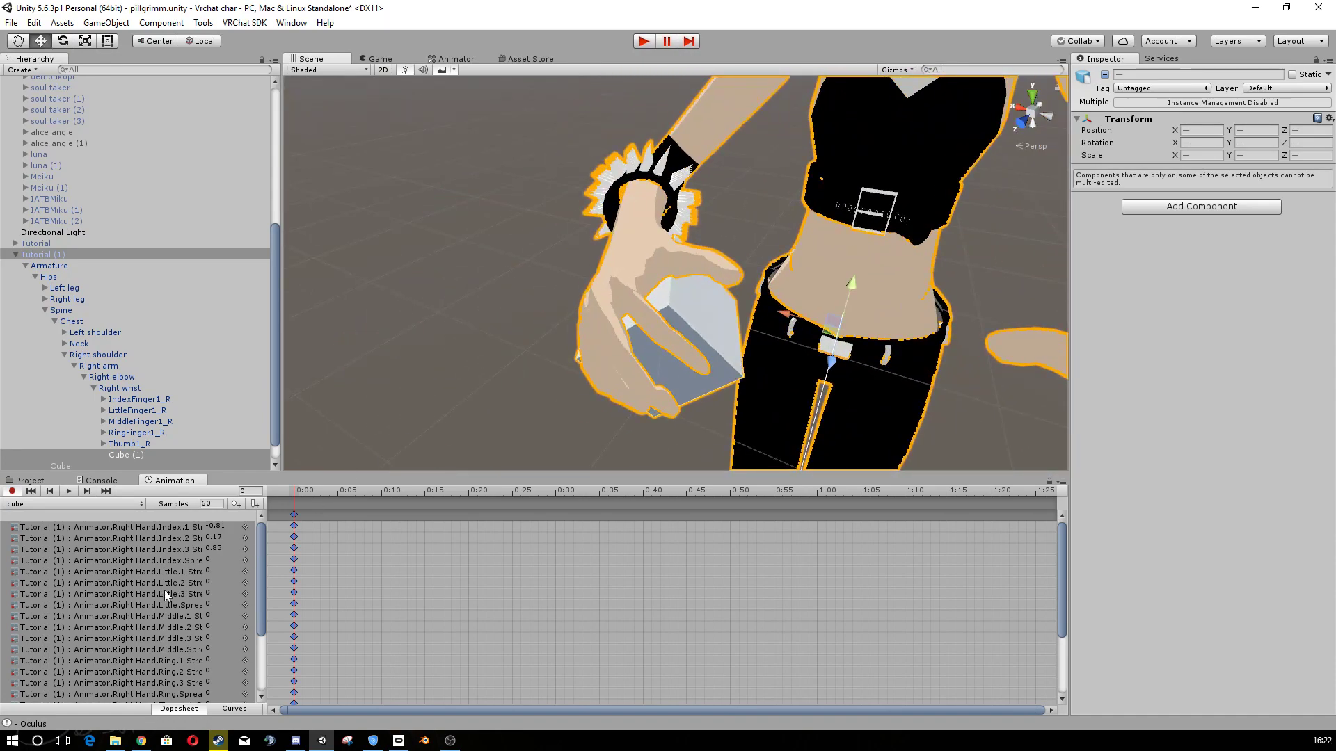
- Review the remaining finger and cube properties and compare both hands of the avatar from the front
scroll(164, 590, "down", 3)
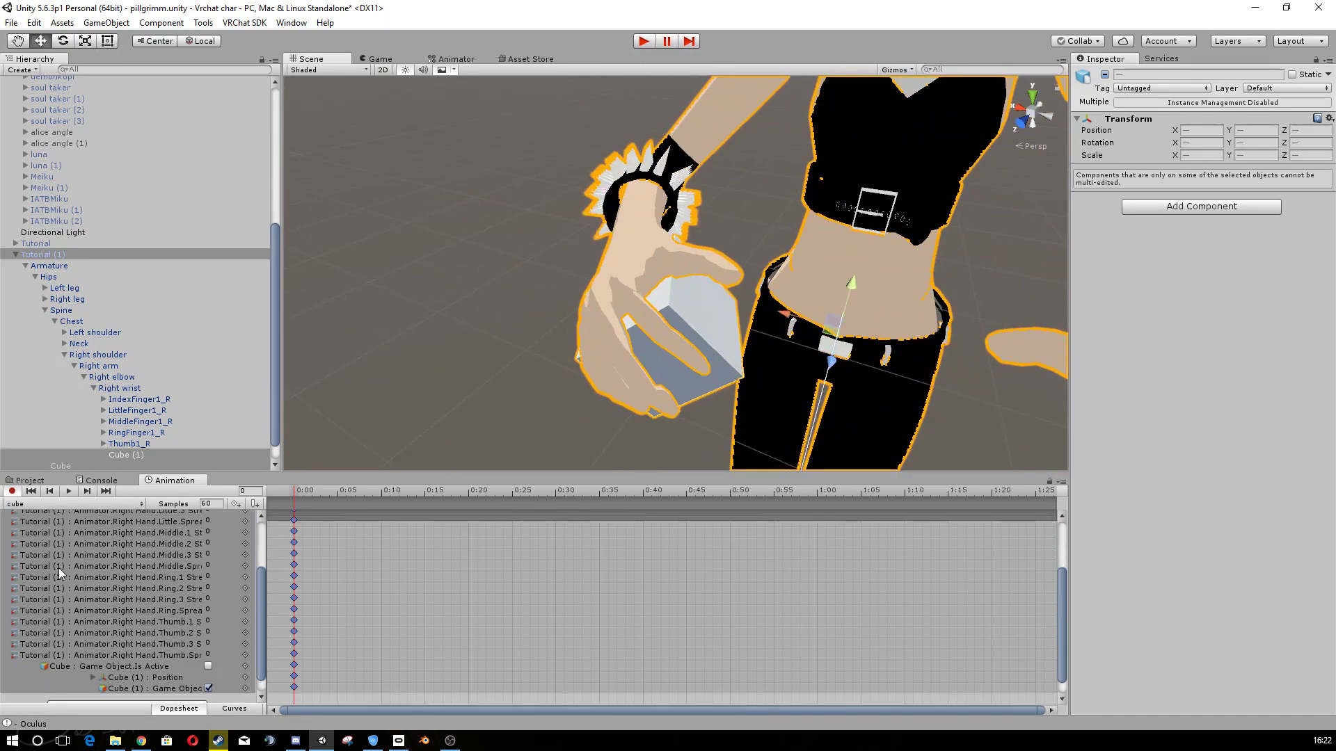
scroll(747, 346, "down", 5)
right_click_drag(748, 346, 837, 266)
middle_click_drag(643, 348, 722, 322)
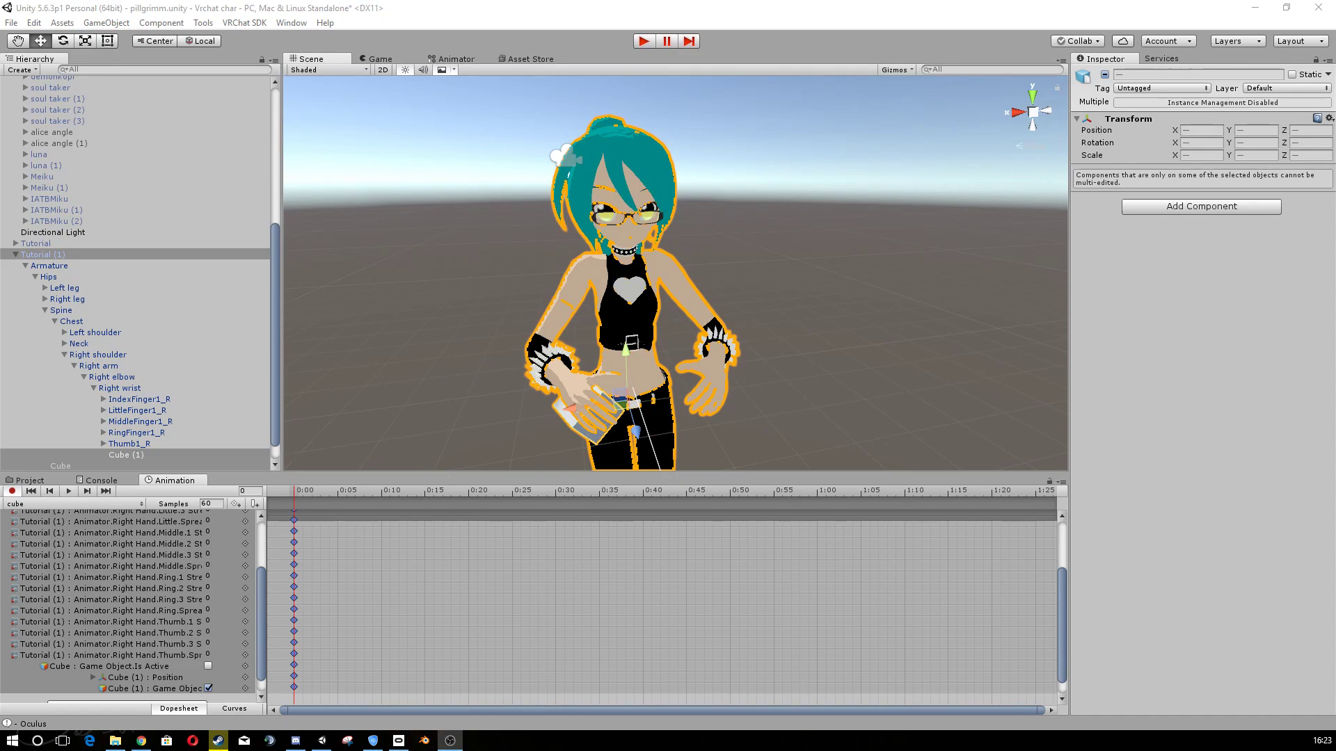
middle_click_drag(476, 350, 633, 297)
scroll(436, 313, "up", 3)
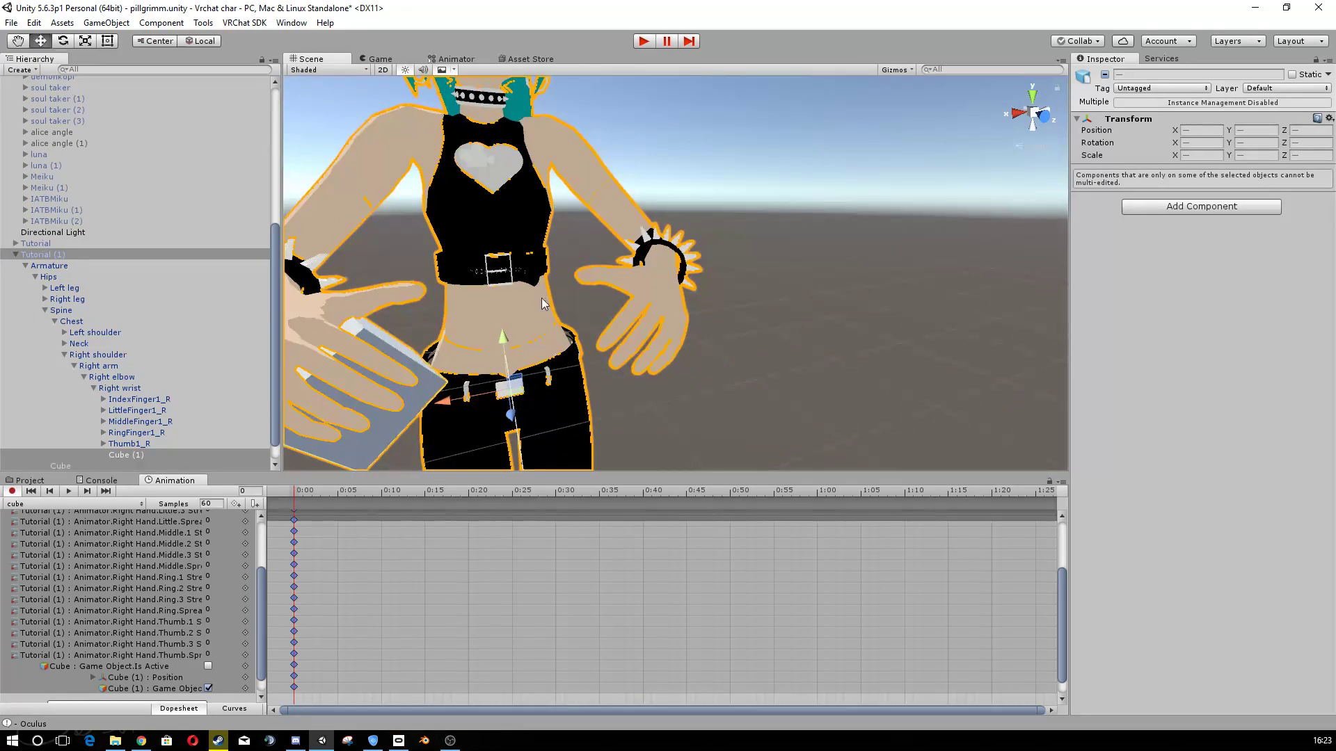
right_click_drag(633, 297, 573, 299)
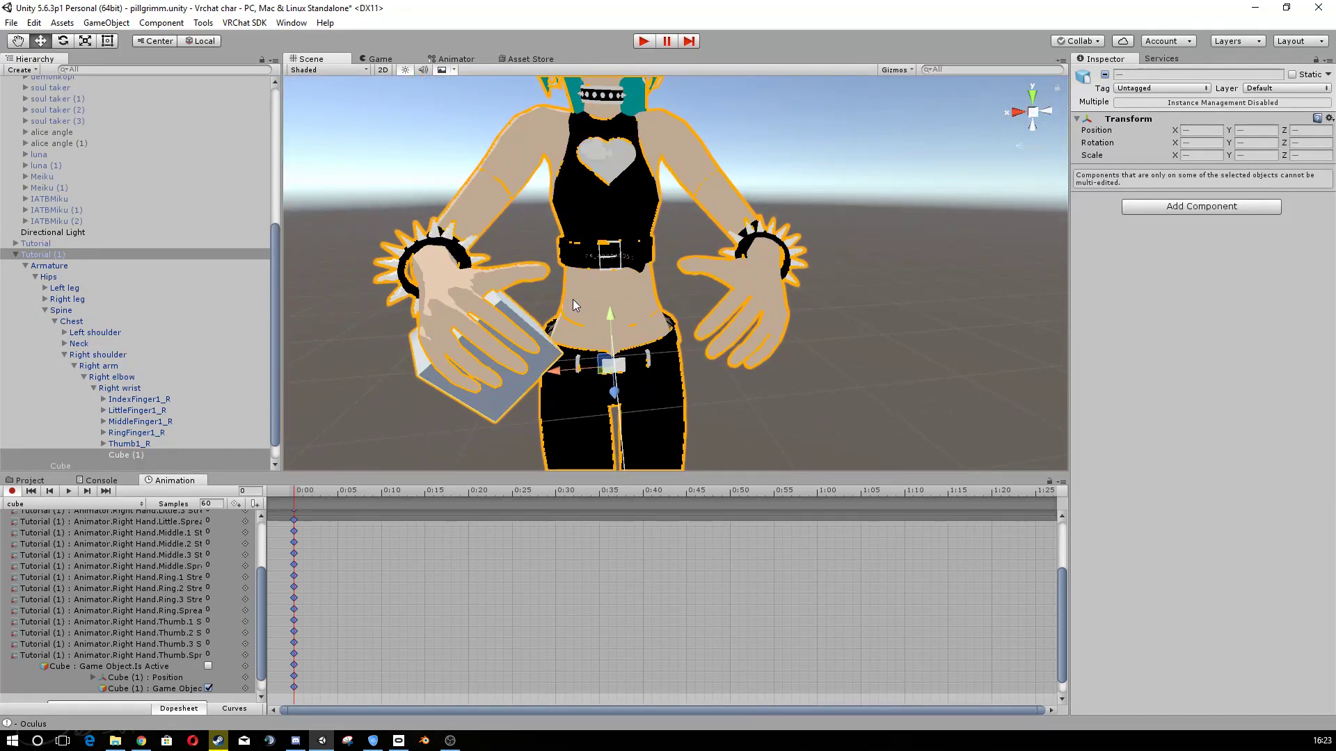
scroll(574, 299, "down", 3)
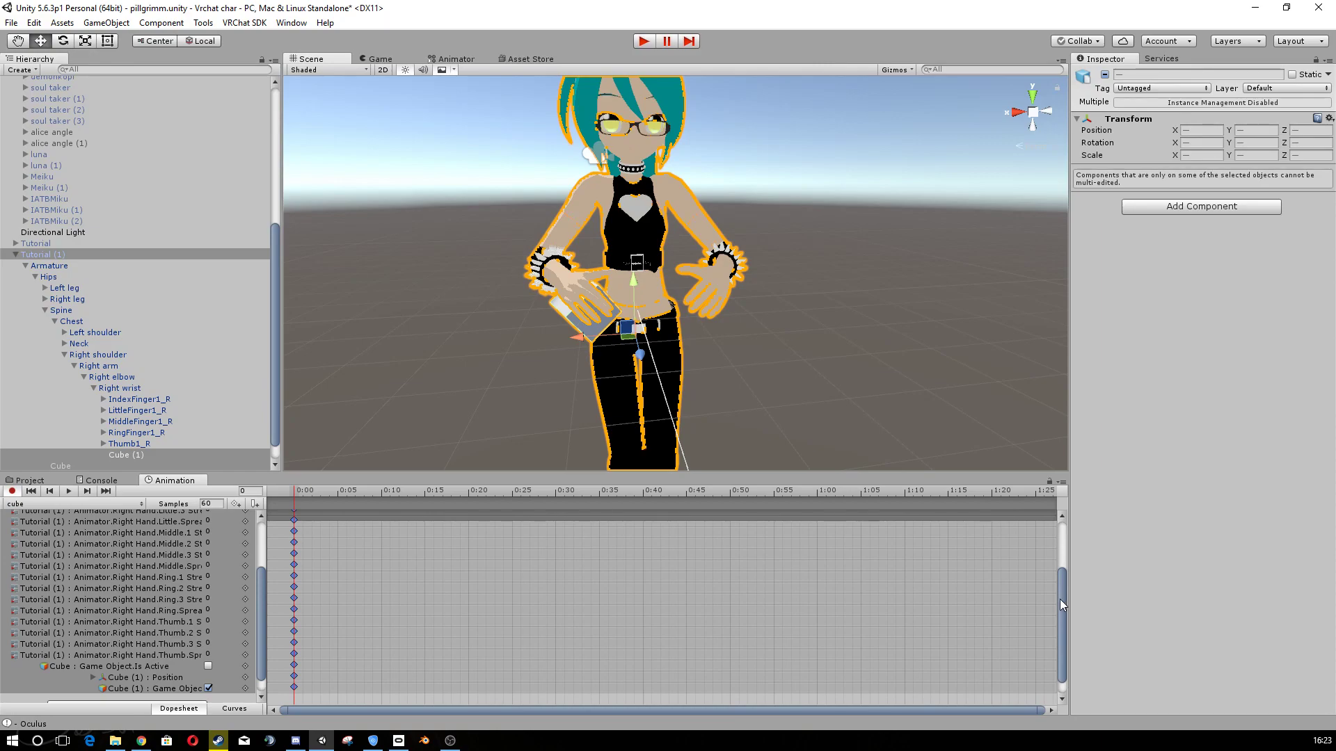
left_click_drag(1060, 598, 1056, 529)
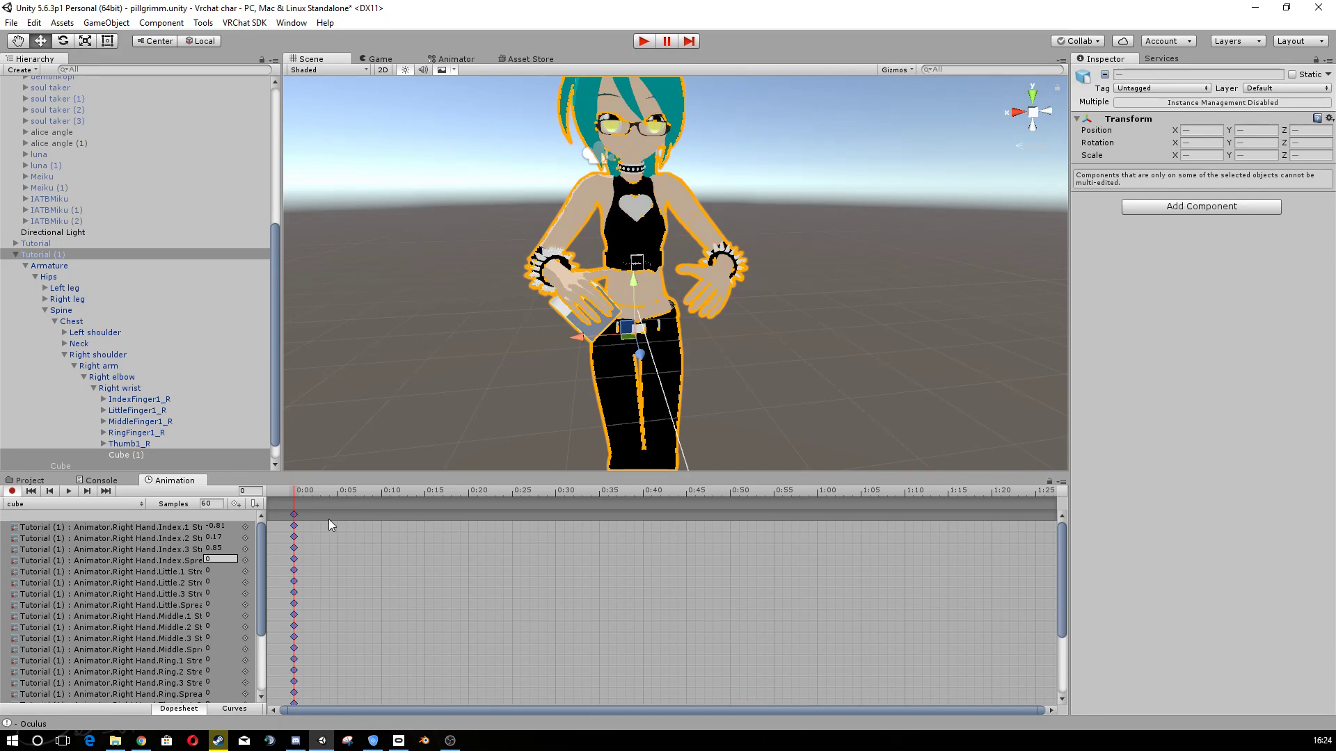
double_click(364, 525)
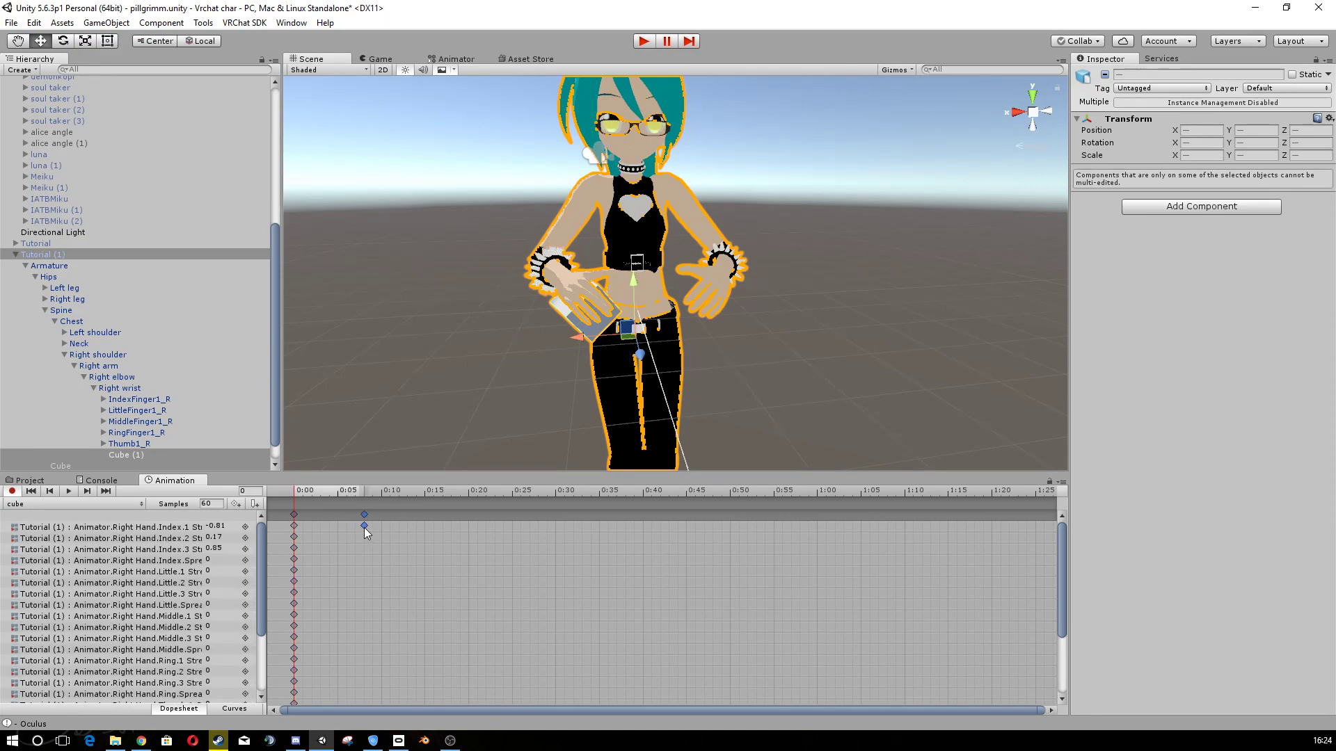
left_click(363, 493)
left_click(364, 515)
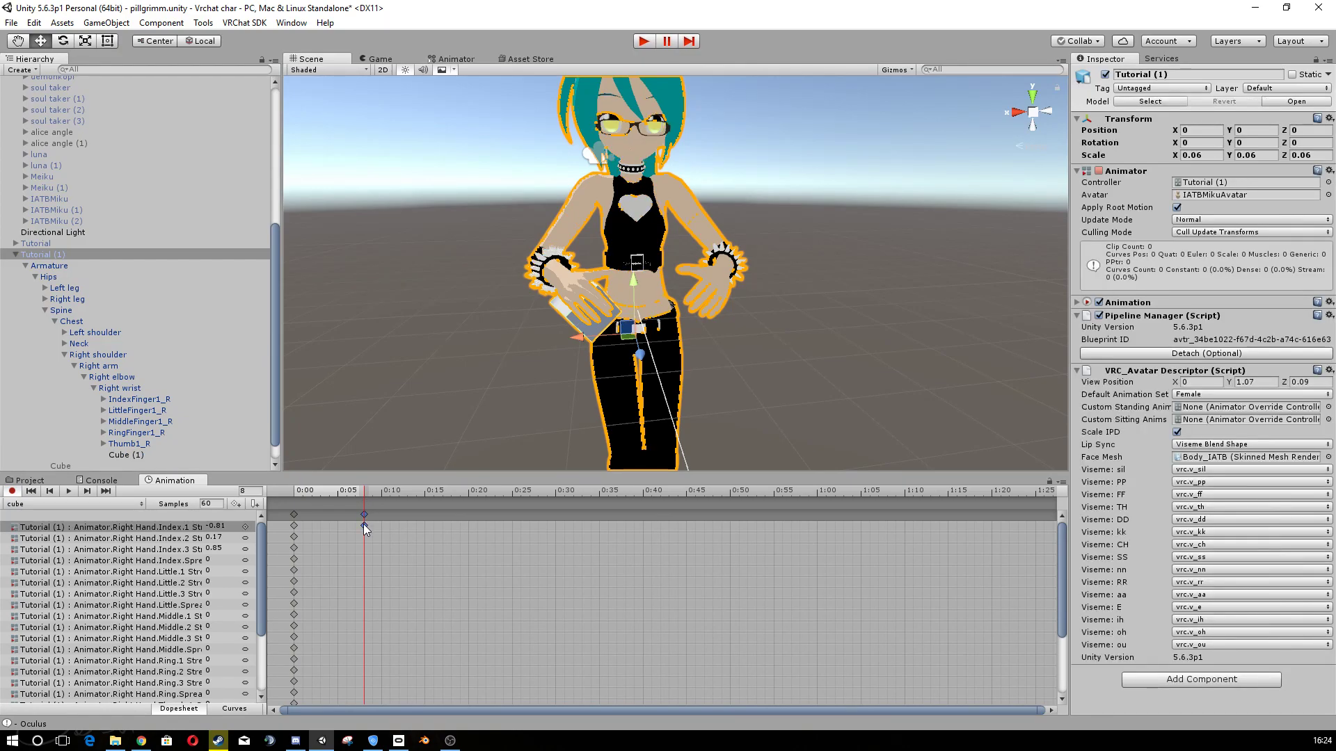
key("Delete")
- Copy all keyframes at frame 0 of the cube clip and paste them at frame 1
left_click(295, 513)
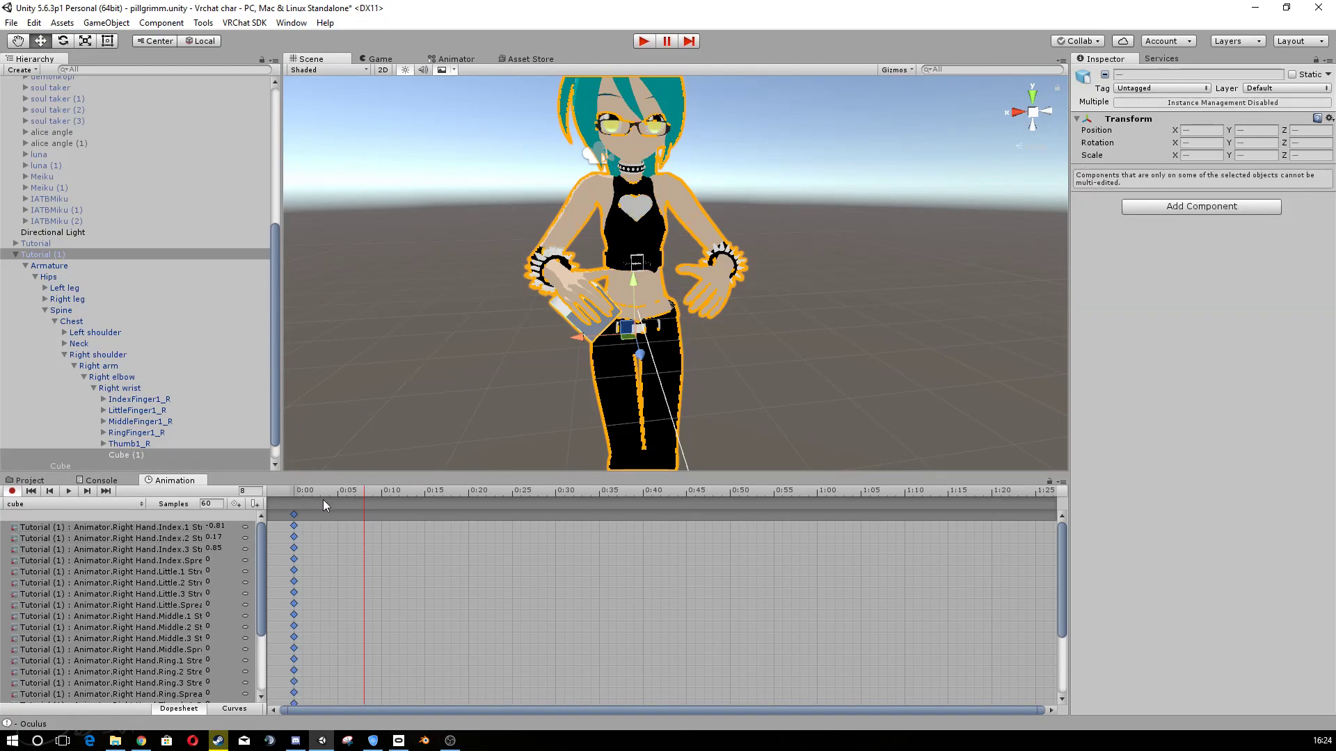
left_click(295, 493)
left_click(303, 496)
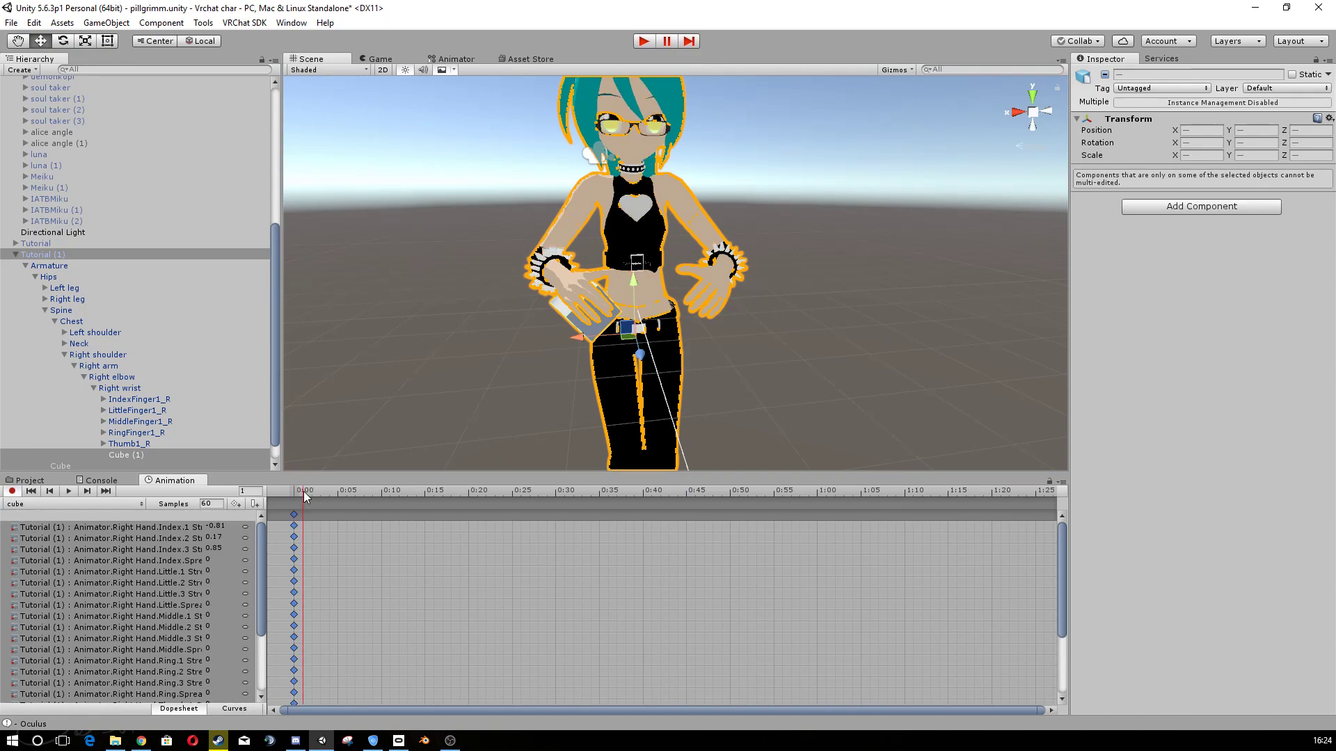
left_click(294, 491)
left_click(303, 492)
left_click(294, 493)
left_click(304, 492)
left_click(296, 489)
mouse_move(424, 380)
middle_mouse_down()
mouse_move(387, 387)
mouse_move(422, 386)
middle_mouse_up()
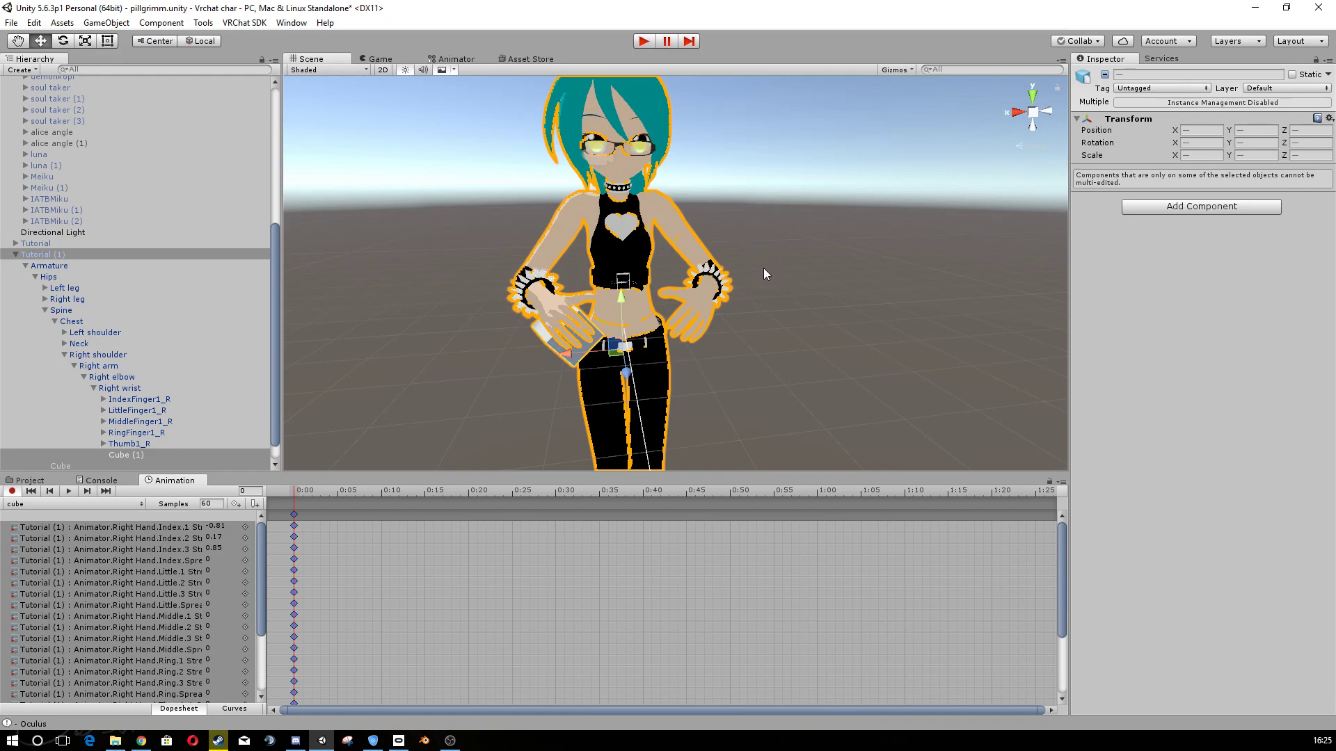
scroll(310, 549, "up", 1)
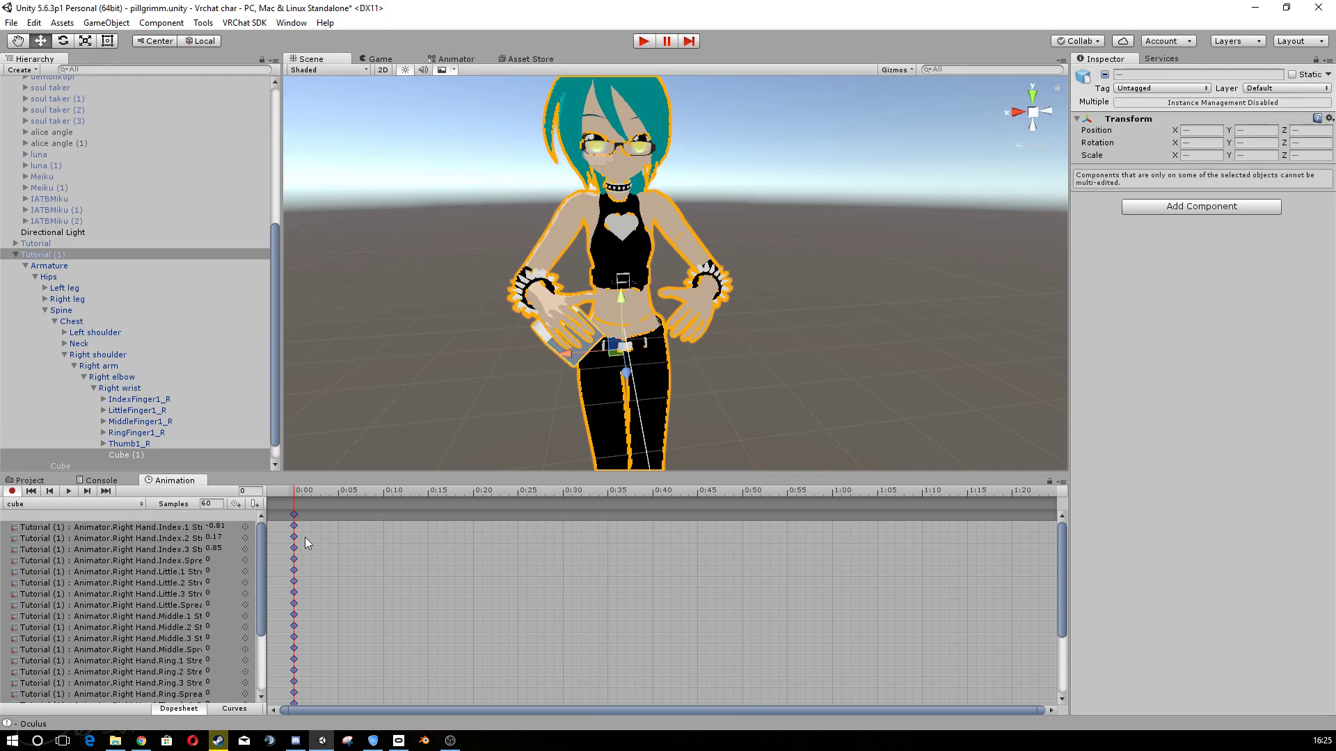
left_click_drag(292, 491, 301, 493)
key("ctrl+v")
left_click(295, 515)
left_click_drag(292, 495, 304, 495)
left_click(294, 498)
scroll(644, 577, "down", 3)
mouse_move(1062, 542)
left_mouse_down()
mouse_move(1061, 615)
mouse_move(1053, 532)
left_mouse_up()
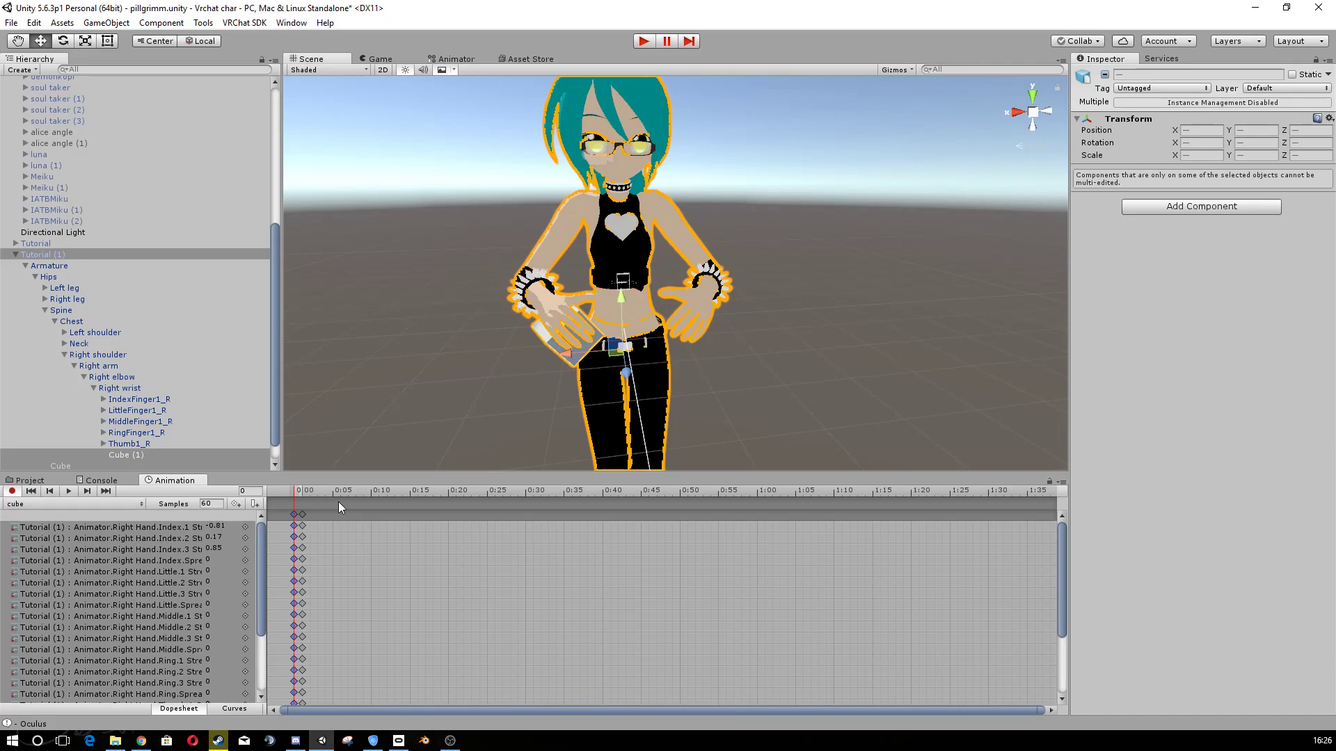
- Collapse the Tutorial (1) avatar's hierarchy and deactivate the avatar in the scene
left_click(14, 255)
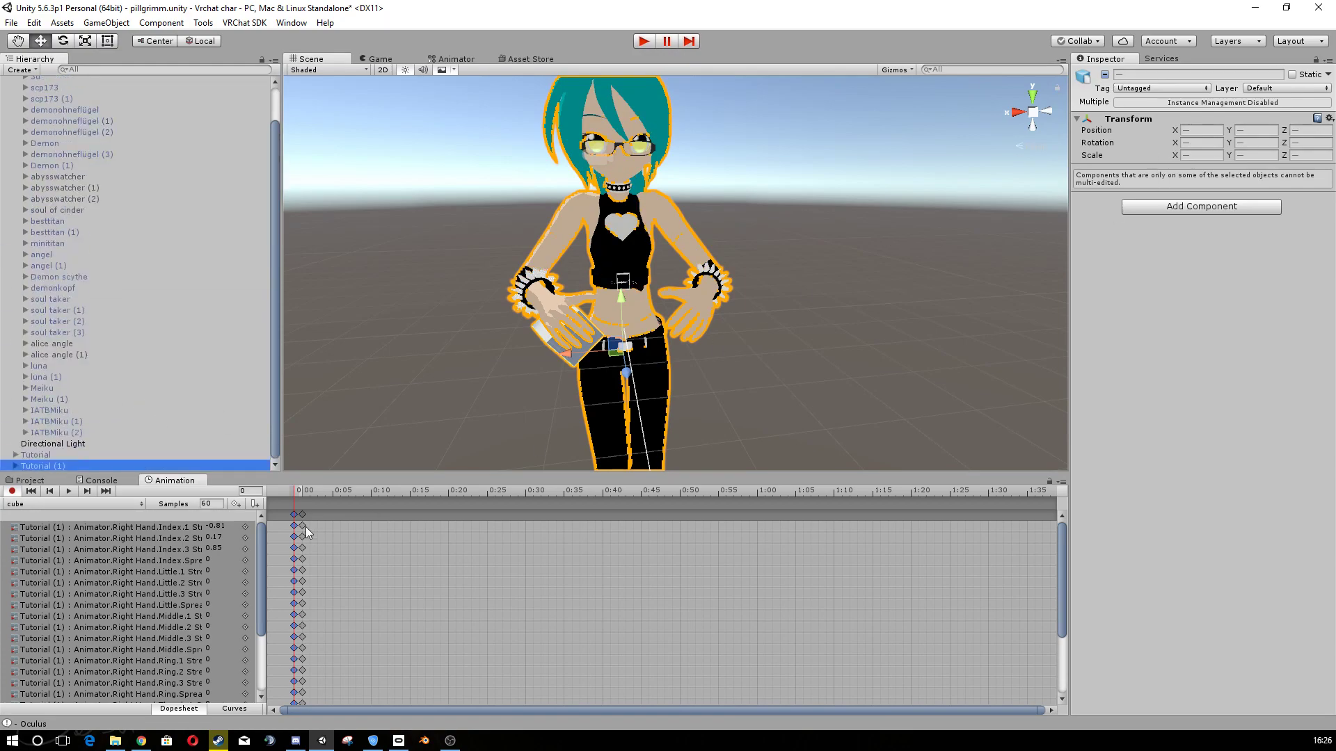
left_click(42, 466)
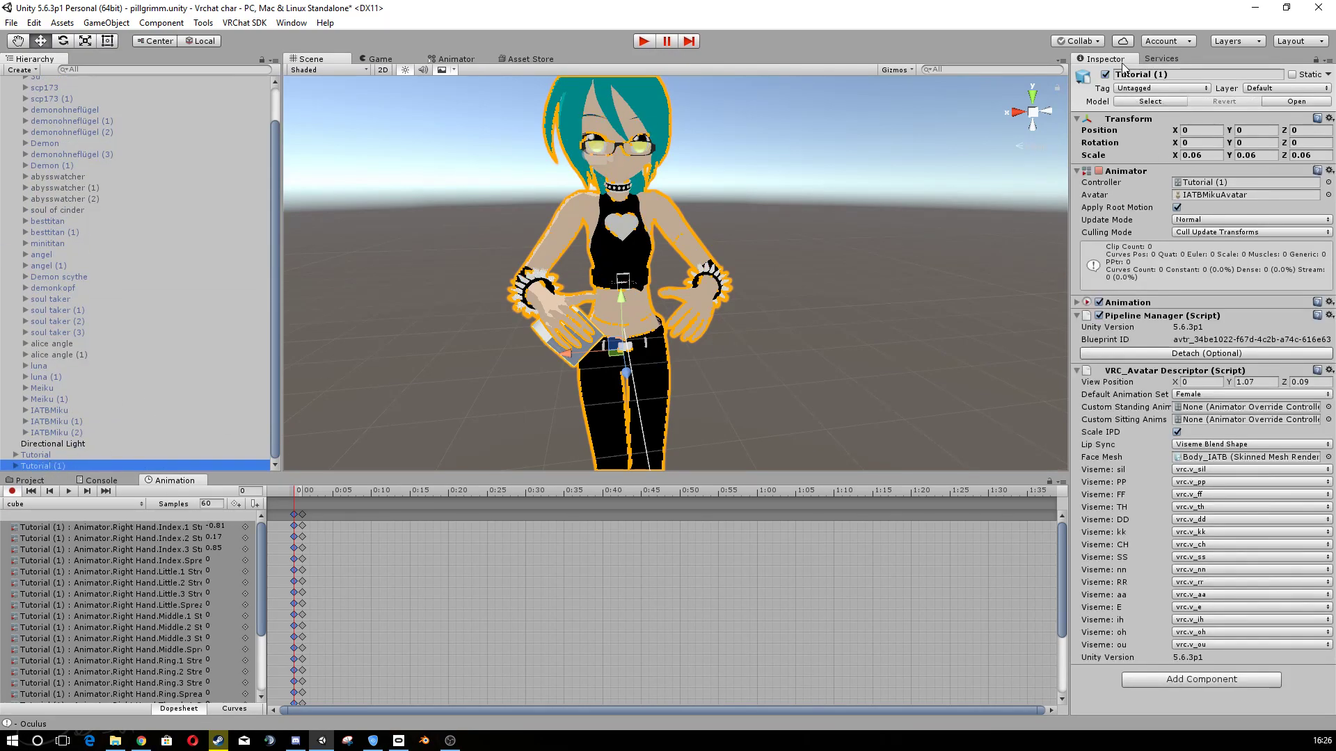
left_click(1106, 79)
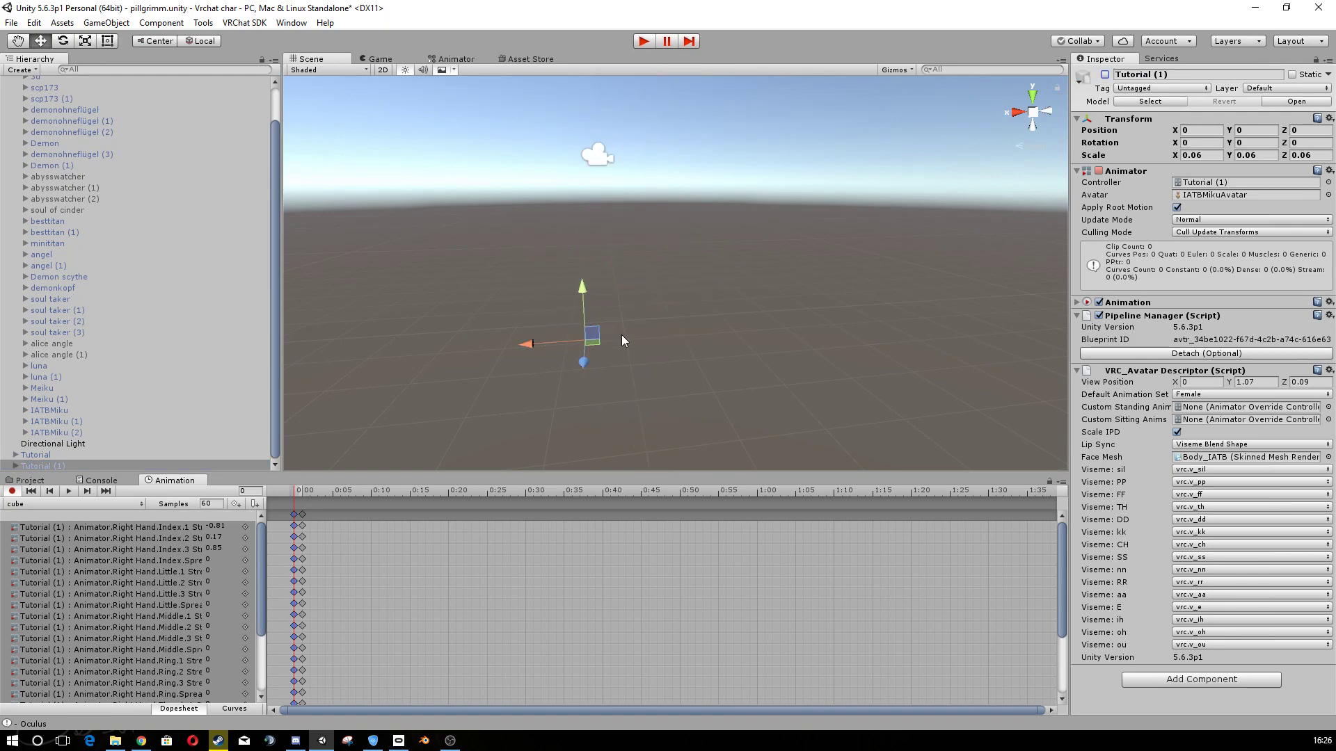
- Activate the original Tutorial avatar and frame it in the scene
left_click(43, 456)
left_click(1105, 74)
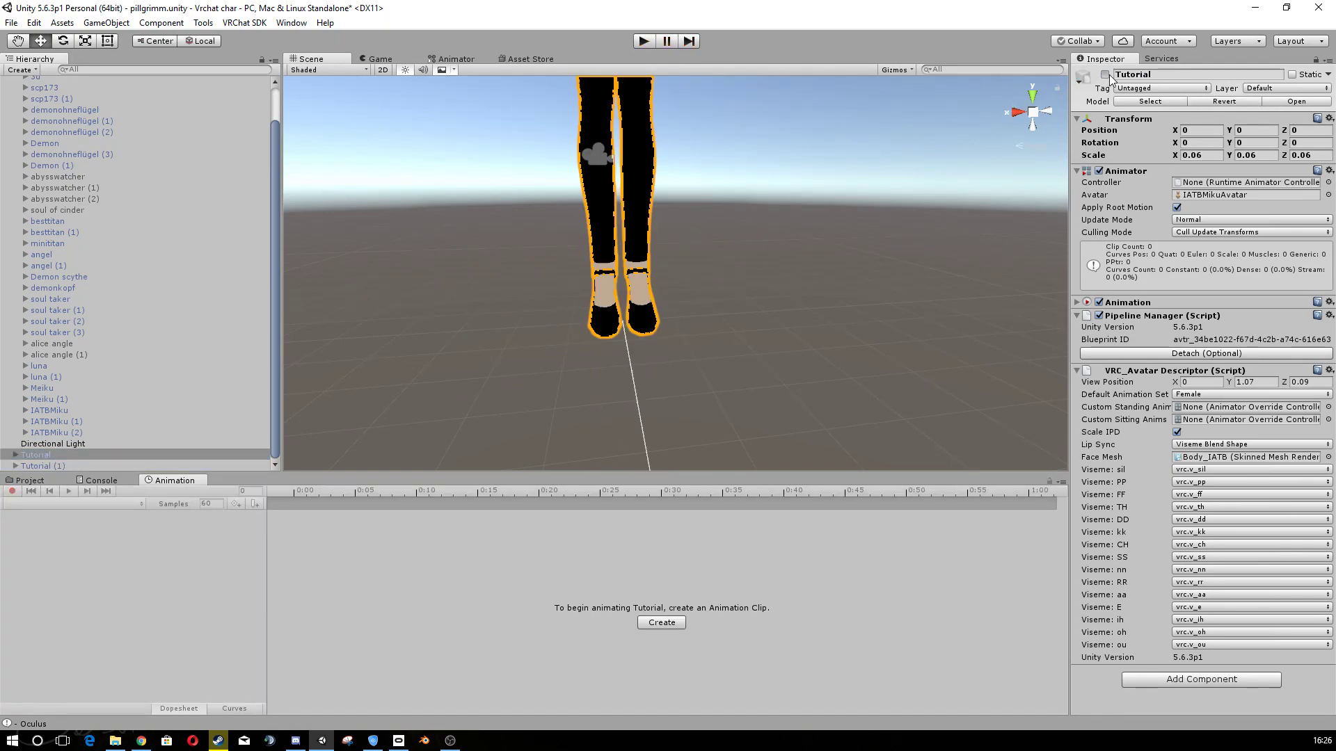
key("f")
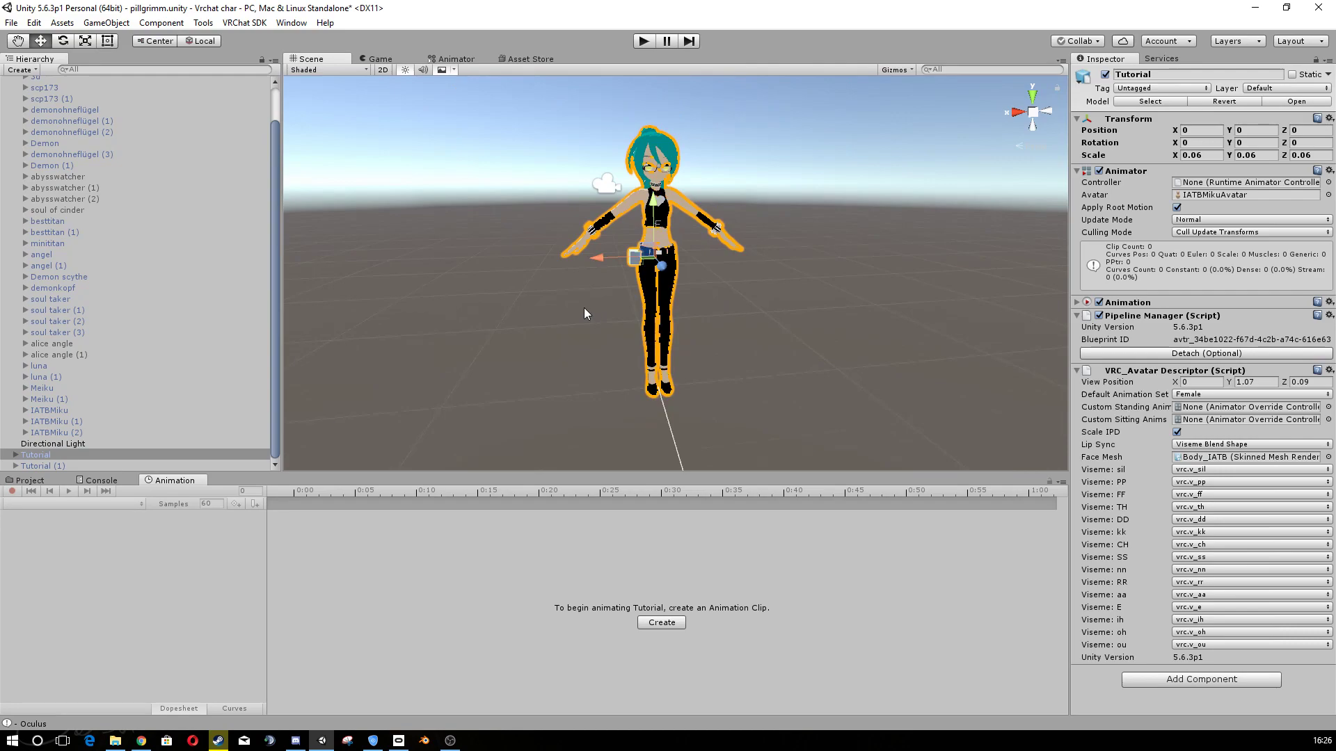
- Inspect the cube animation clip's settings in the project's IATBMiku folder
left_click(28, 480)
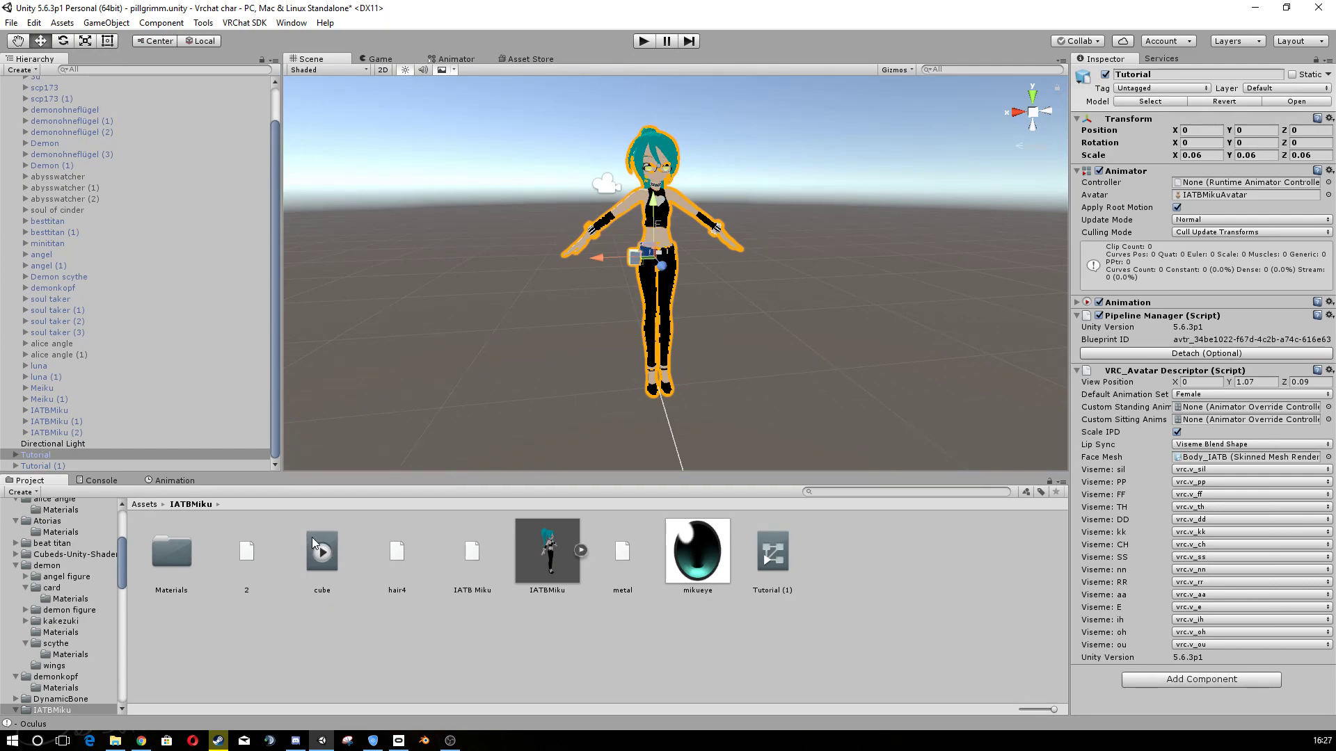
left_click(1075, 303)
left_click(1075, 302)
left_click(323, 551)
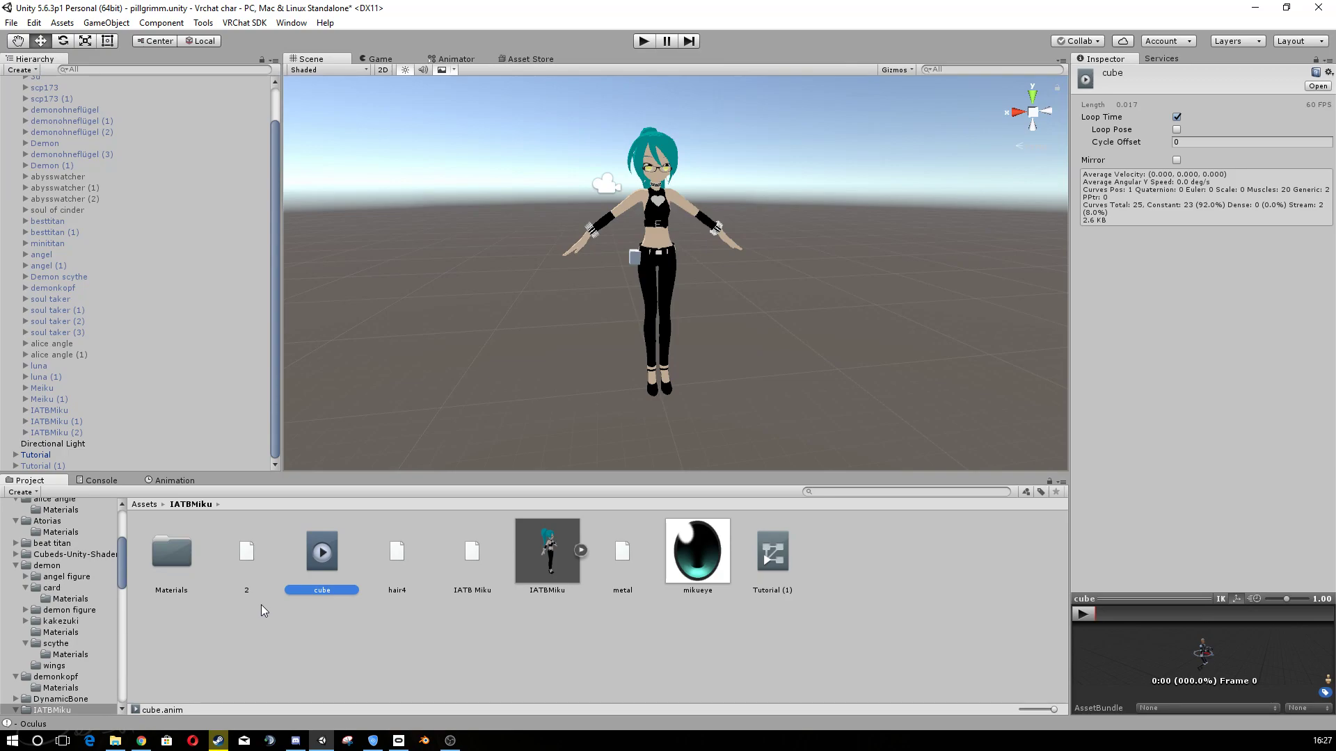
right_click(231, 645)
left_click(448, 669)
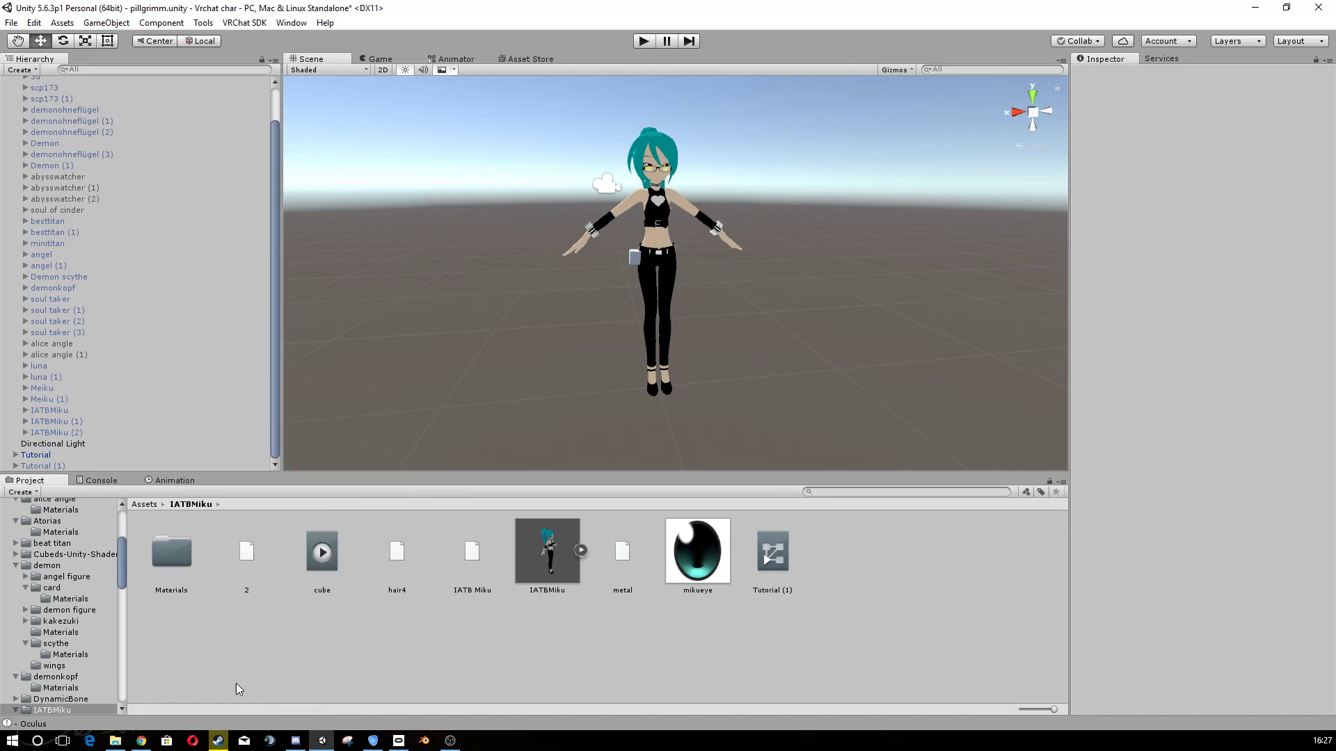
- Collapse the Cube object's hierarchy and open the project folder VRCSDK > Examples > Sample Assets > Animation
left_click(144, 505)
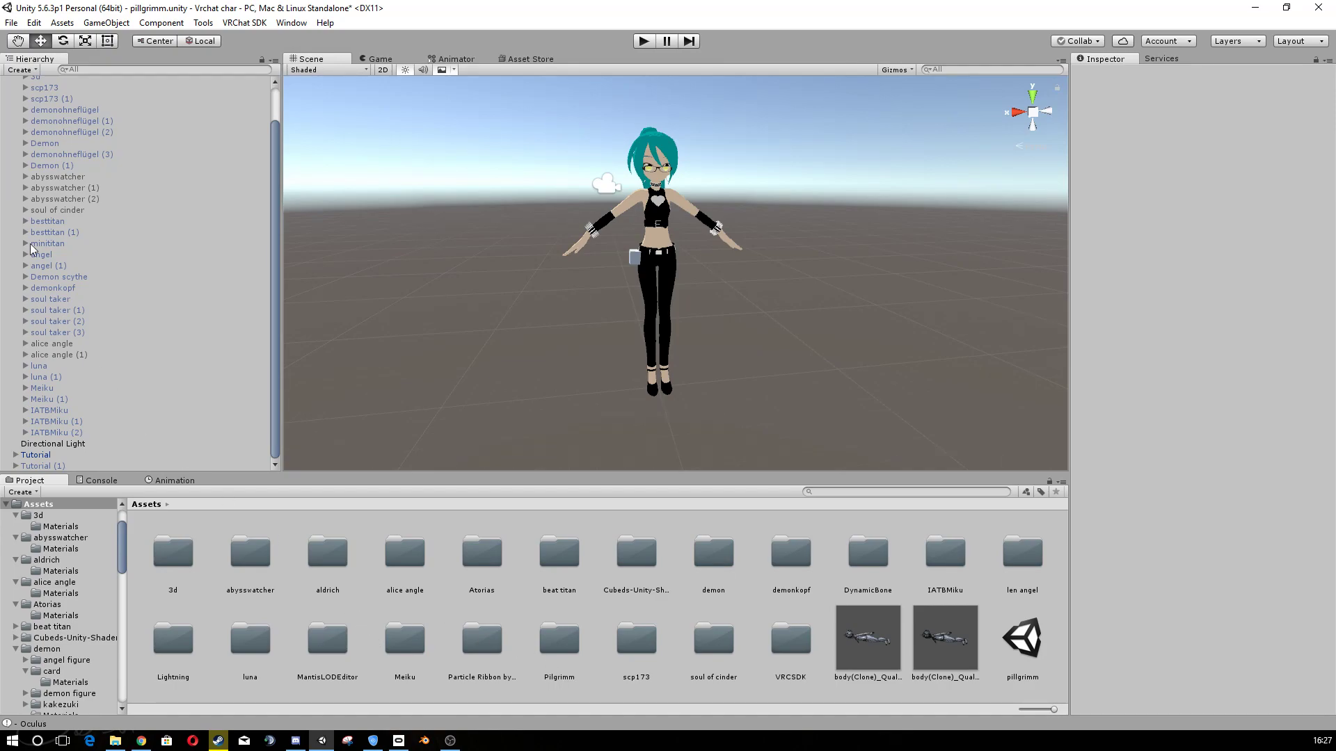
scroll(38, 101, "up", 2)
left_click(16, 104)
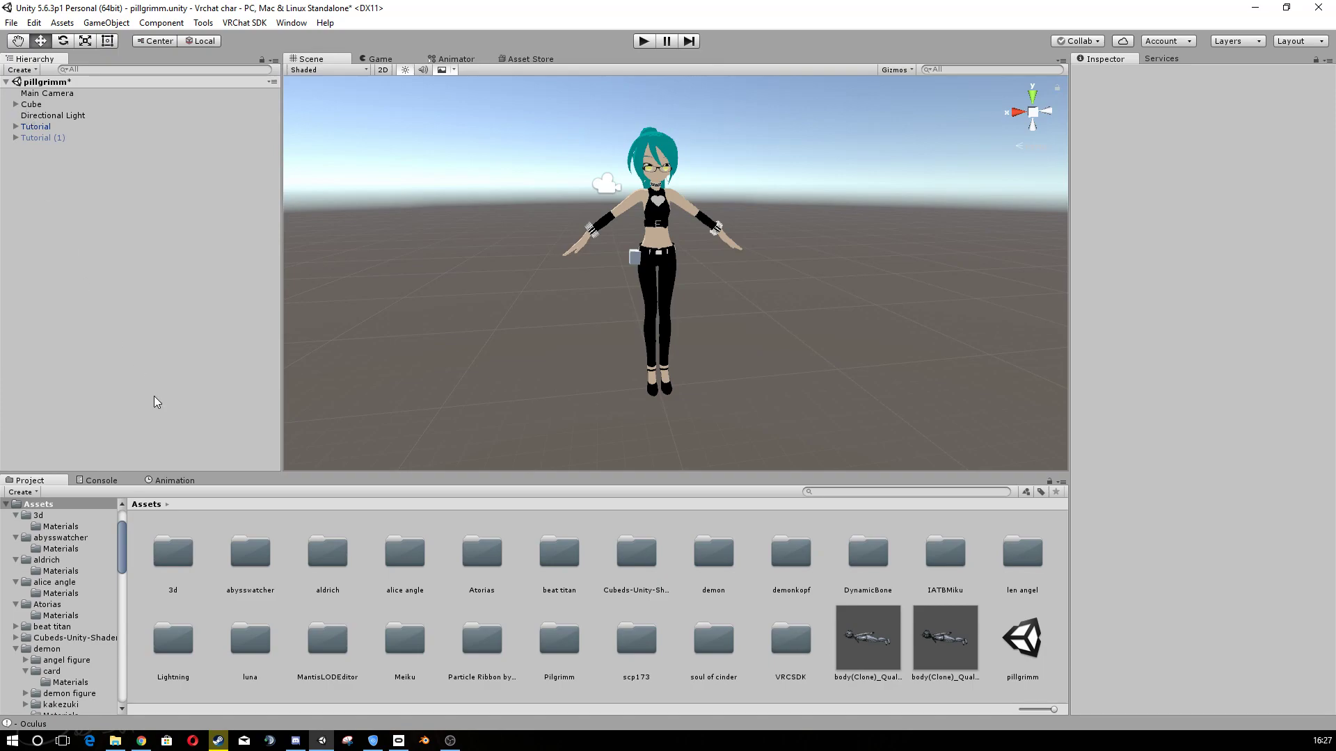
double_click(790, 643)
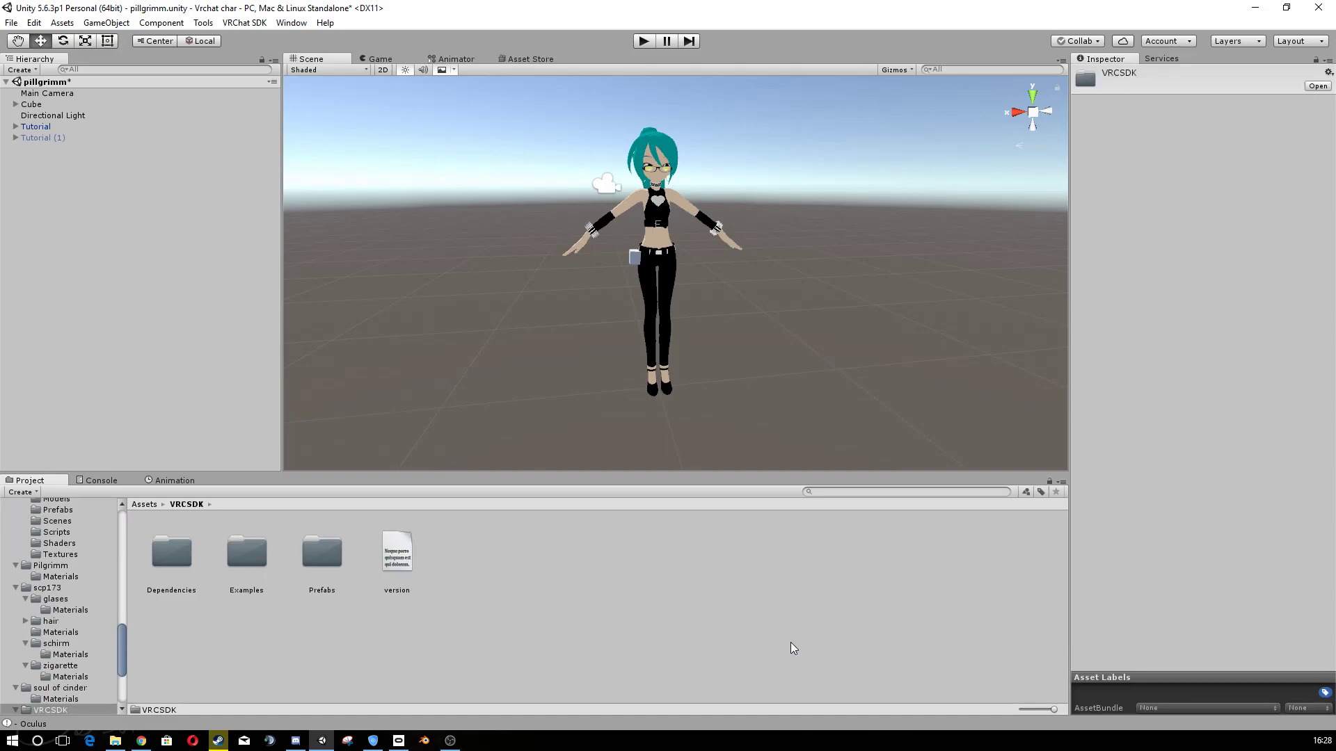
double_click(238, 557)
double_click(167, 557)
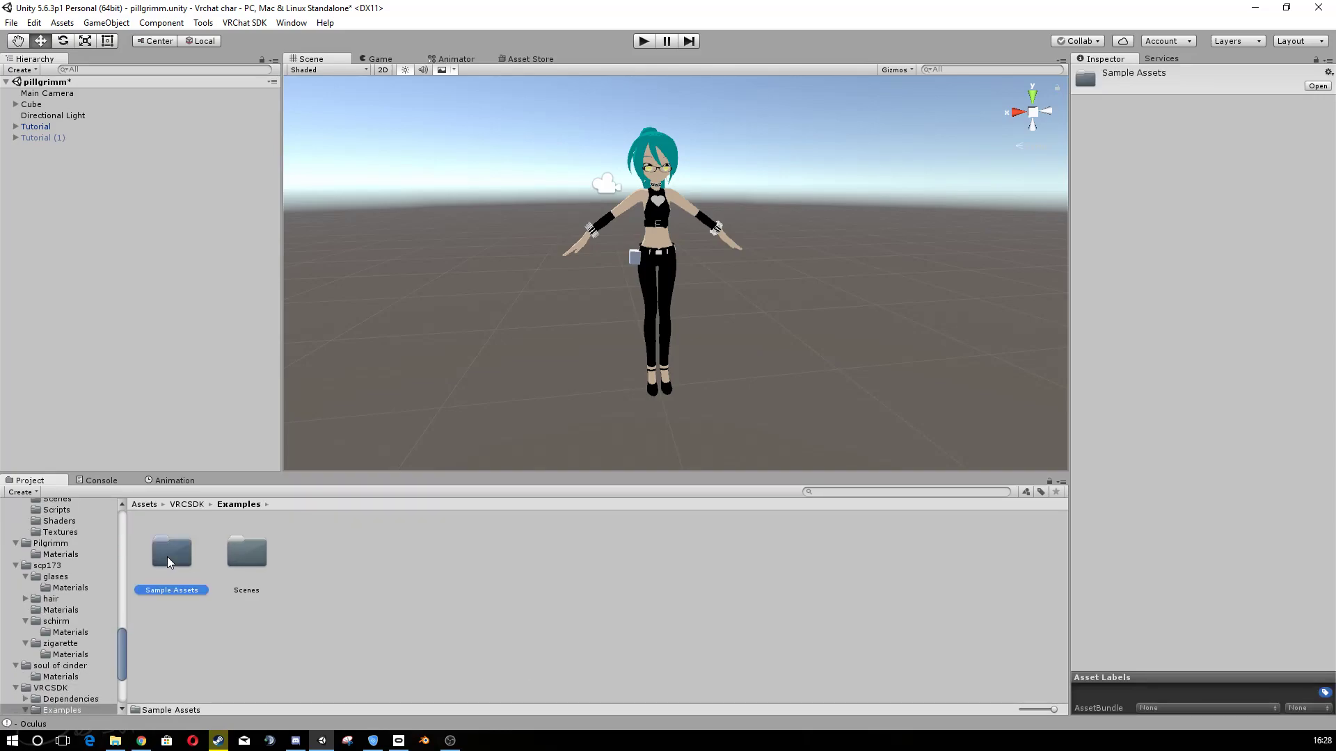
double_click(167, 560)
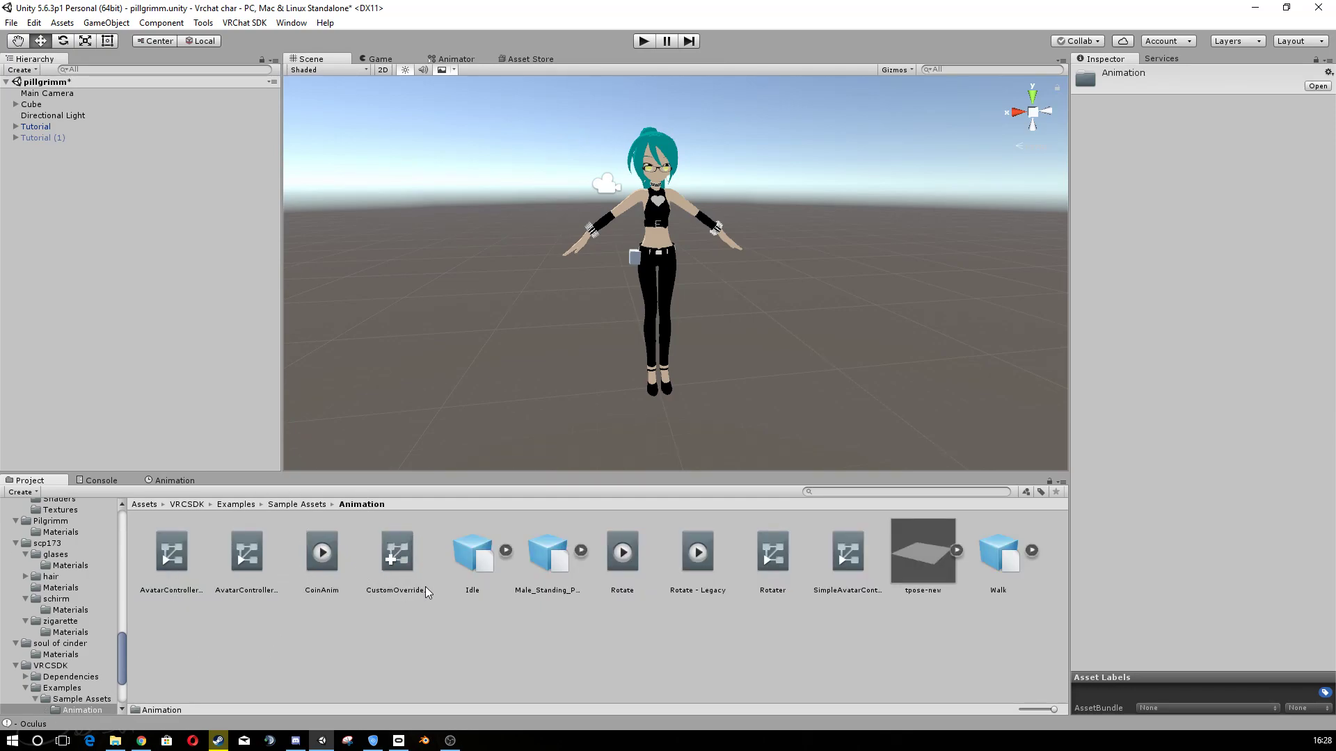
- Duplicate the CustomOverrideEmpty override controller in the Animation folder and keep the copy selected
left_click(408, 562)
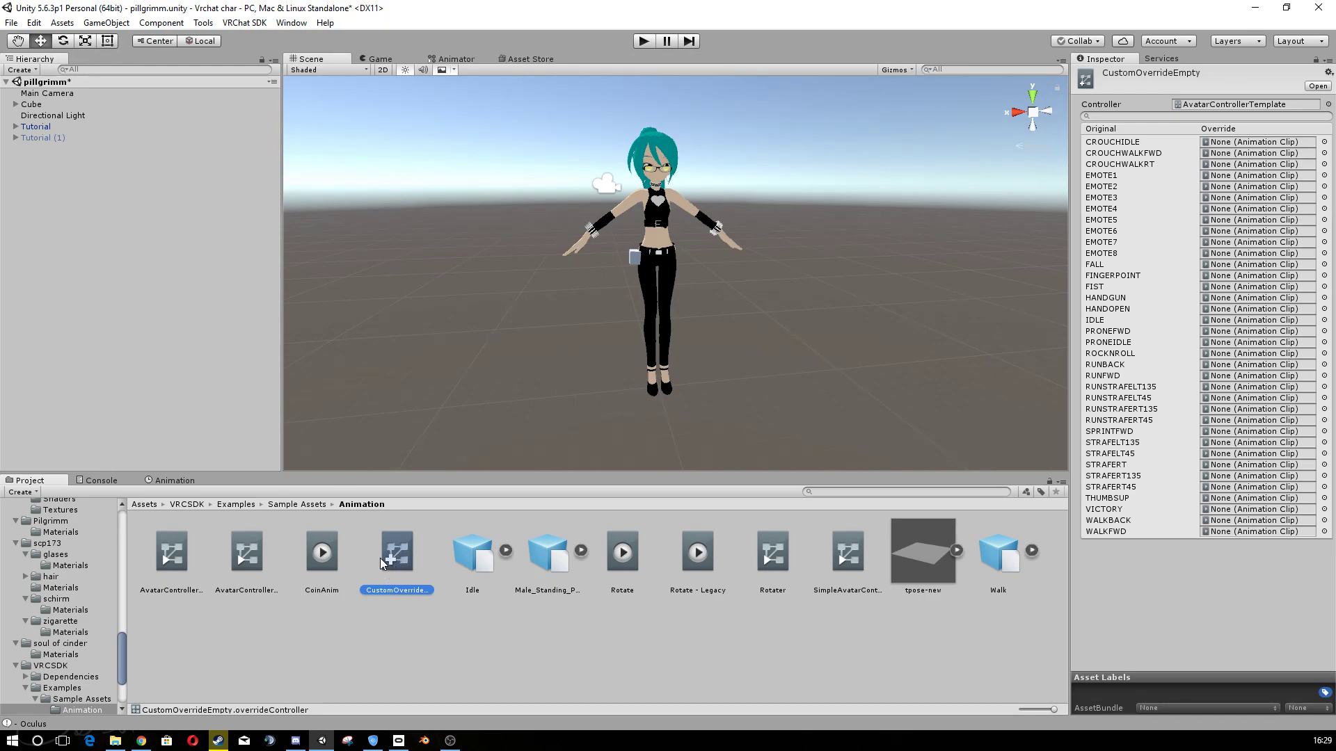
key("ctrl+d")
right_click(475, 553)
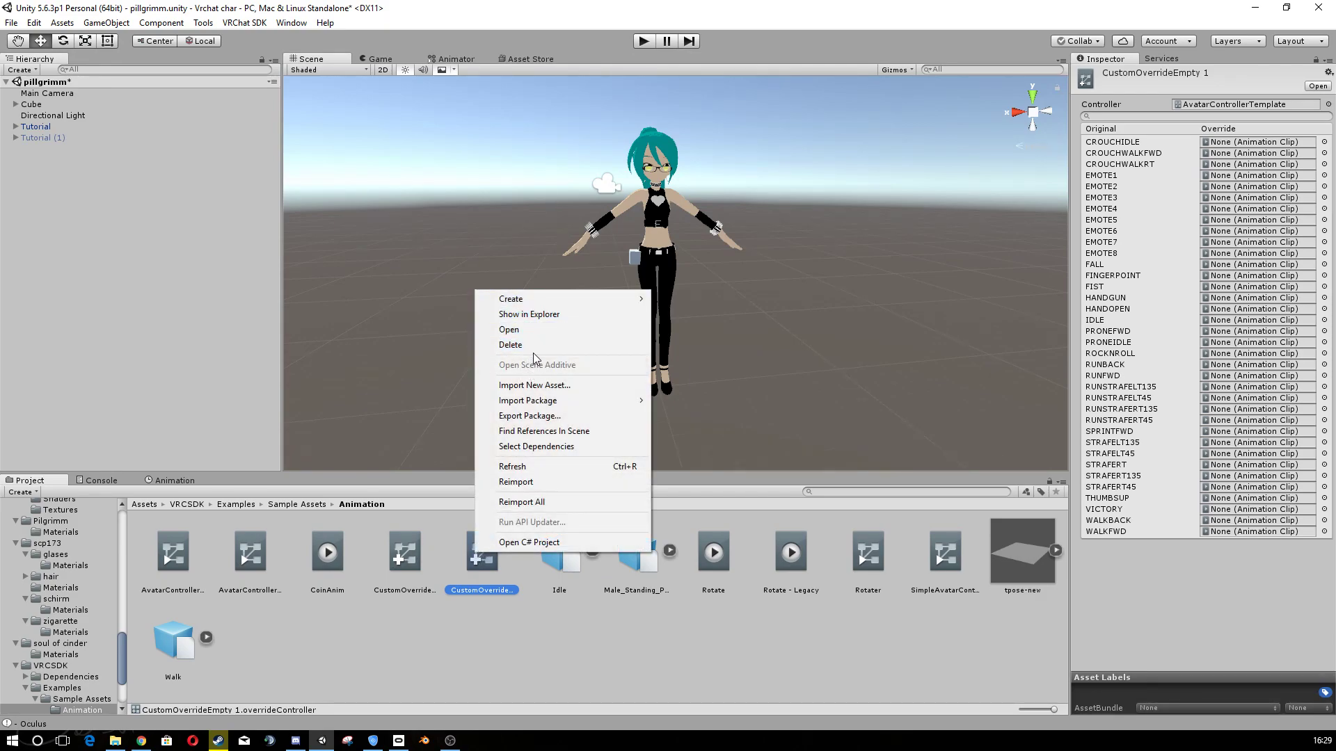
left_click(506, 610)
right_click(487, 564)
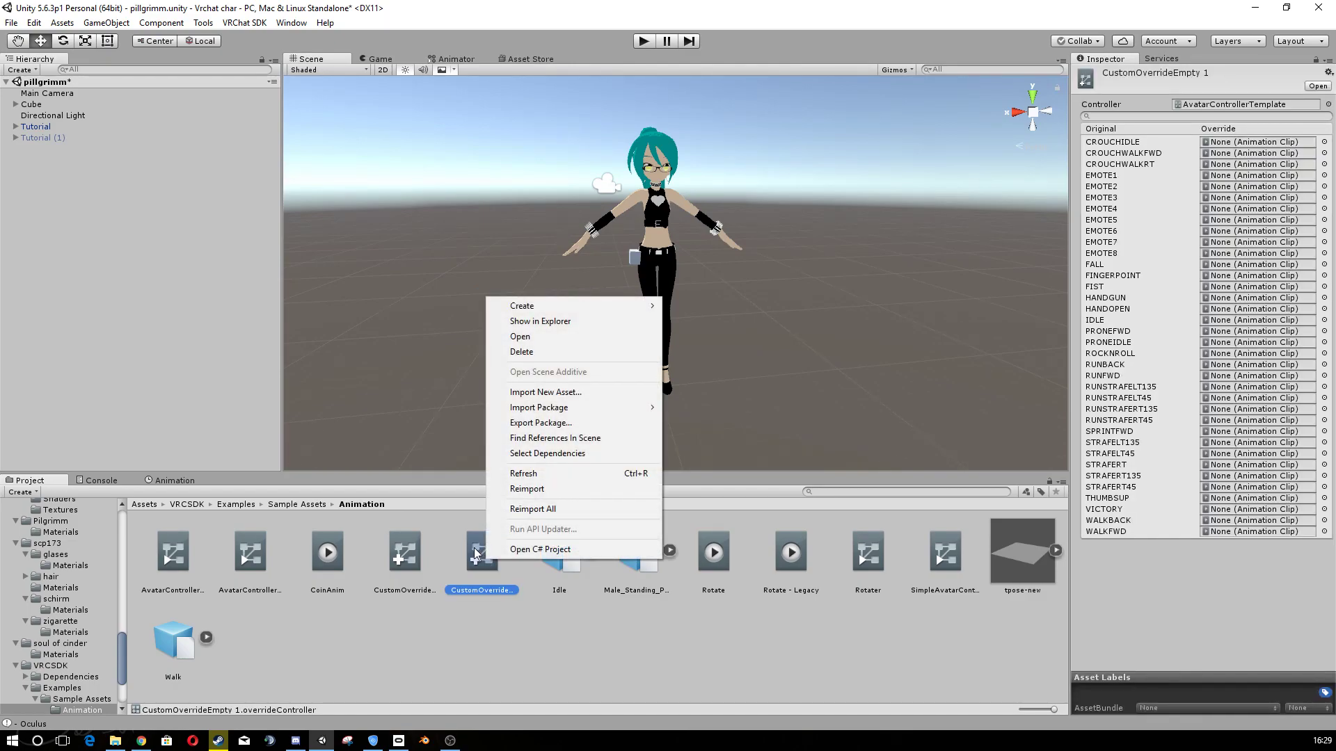
left_click(505, 651)
left_click(481, 554)
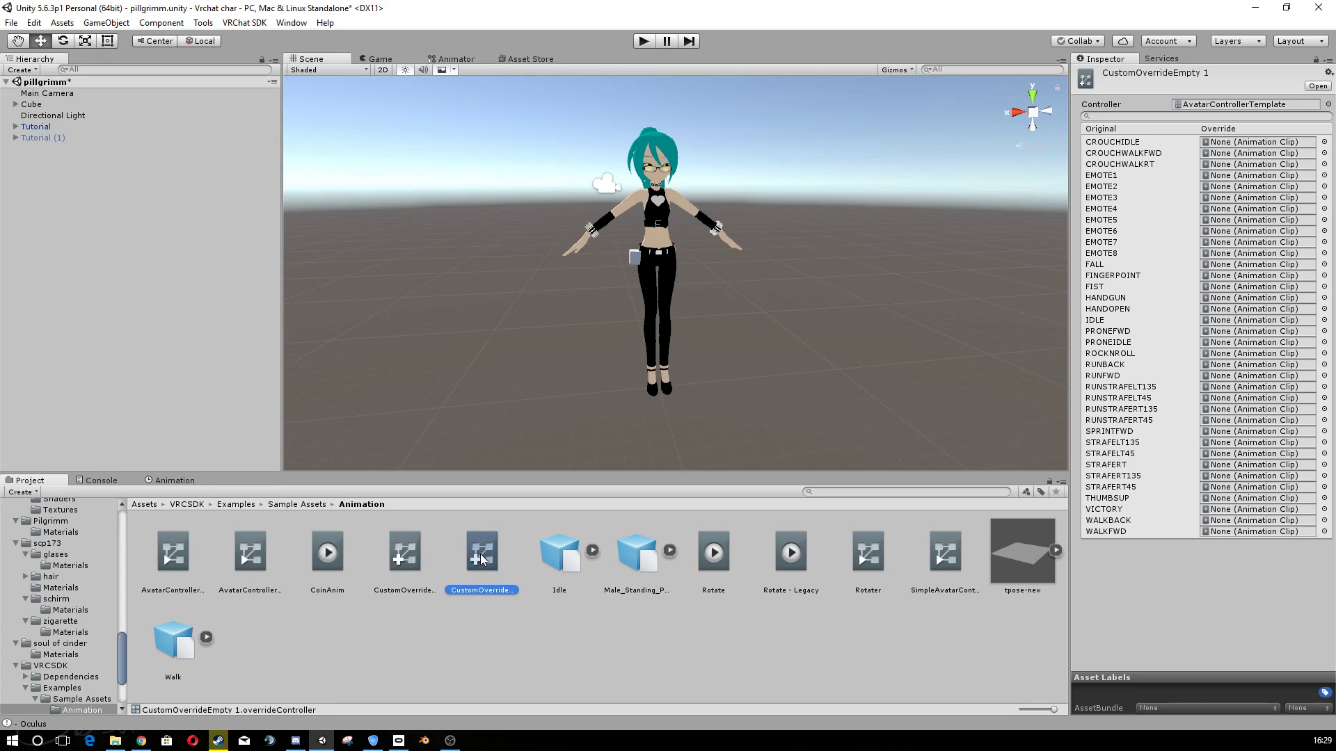
- Move the duplicated CustomOverrideEmpty 1 controller into the IATBMiku folder
scroll(97, 582, "up", 10)
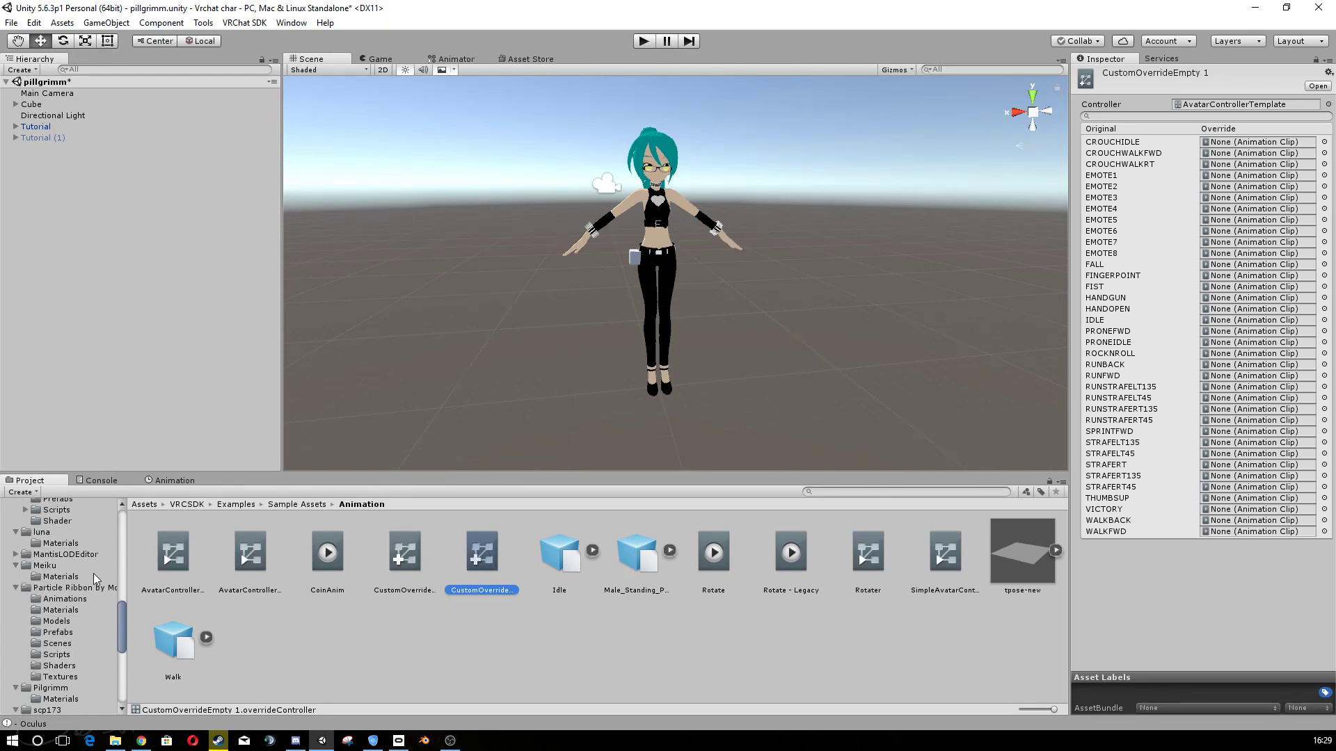
scroll(94, 569, "up", 10)
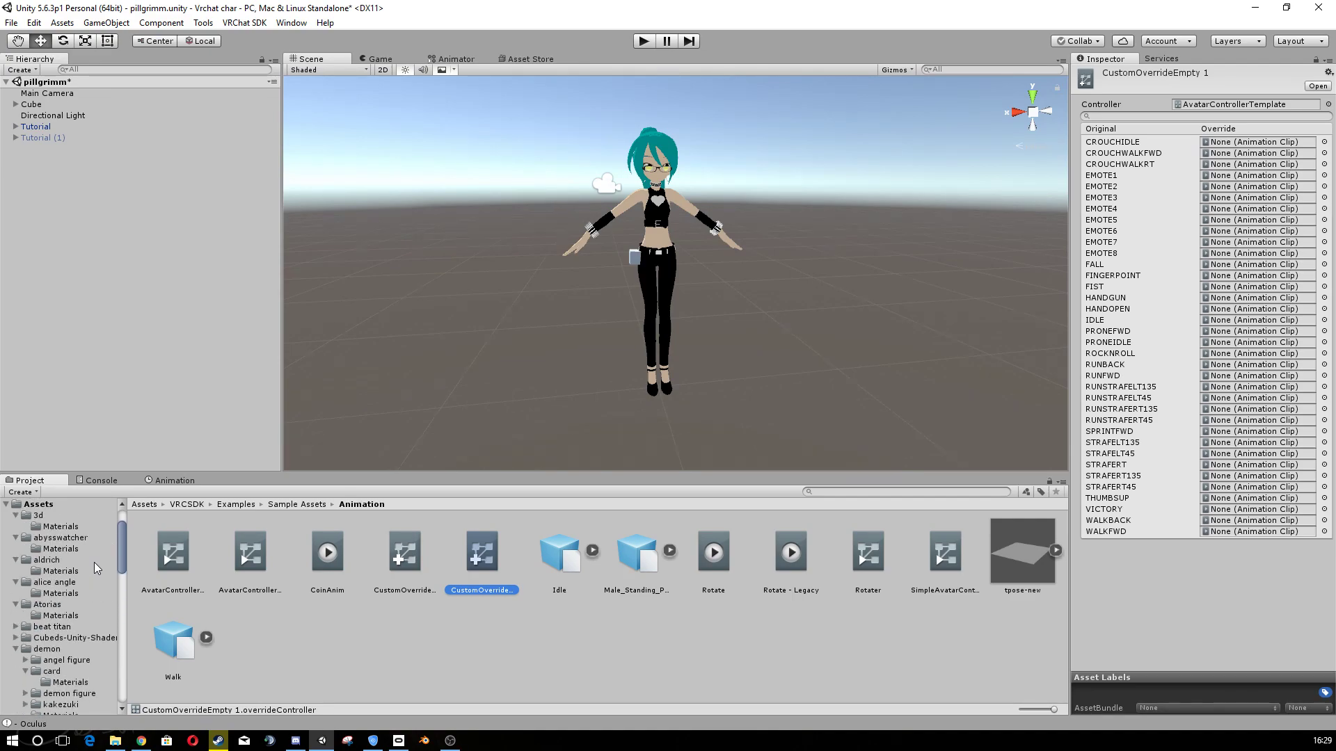
scroll(93, 562, "down", 5)
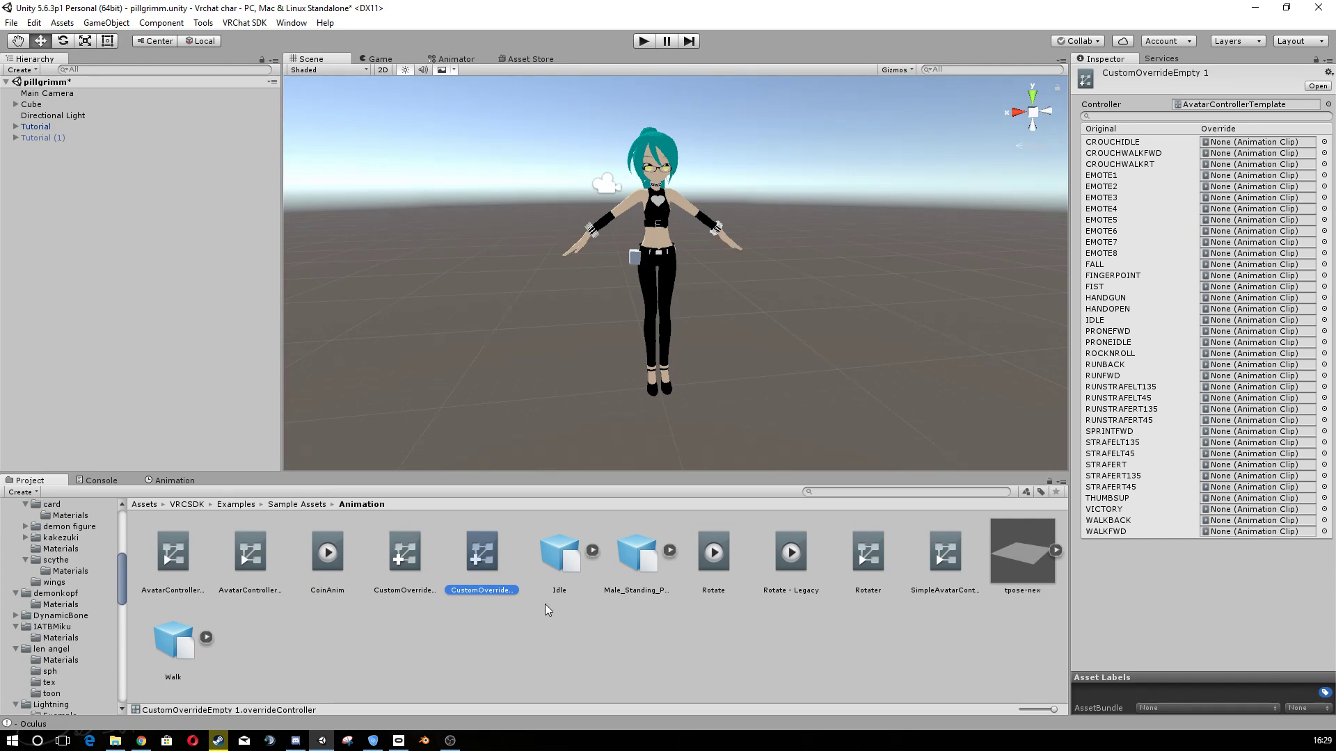
left_click_drag(481, 561, 39, 623)
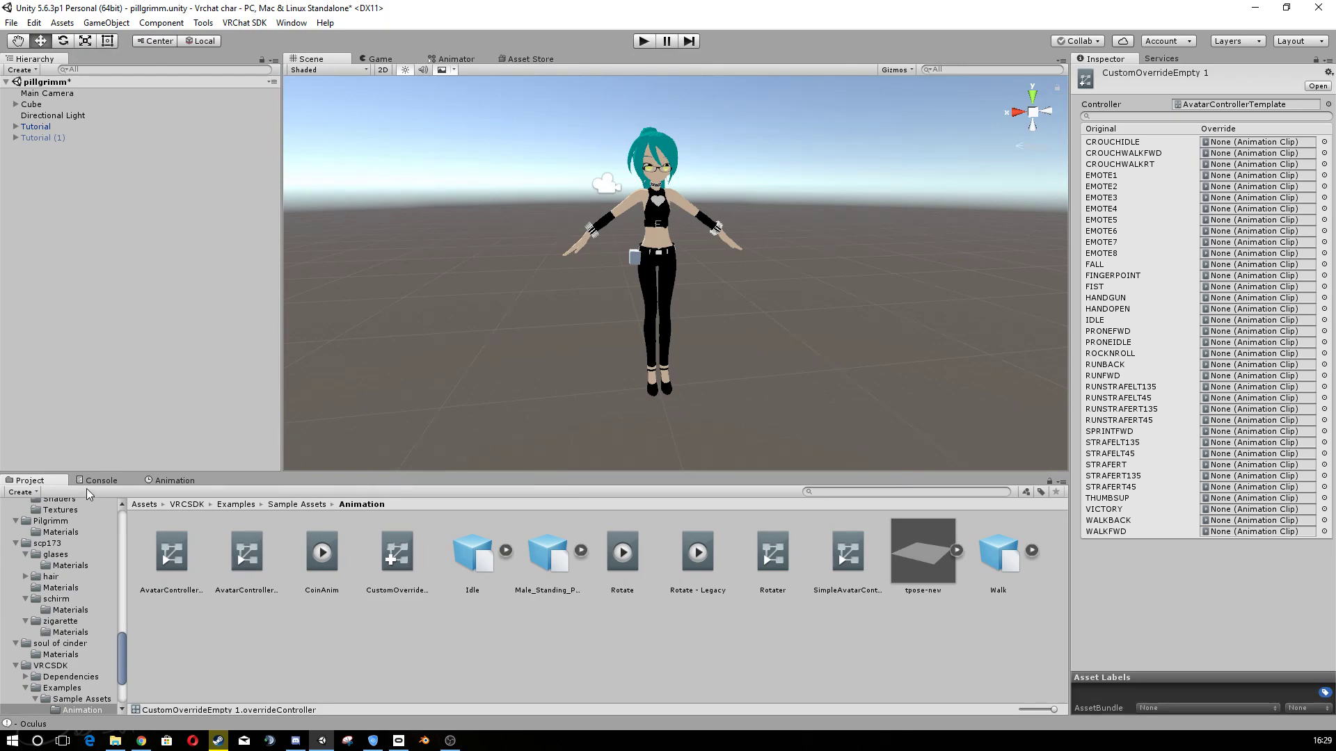
- Open the IATBMiku asset folder and show the override list of CustomOverrideEmpty 1
left_click(144, 504)
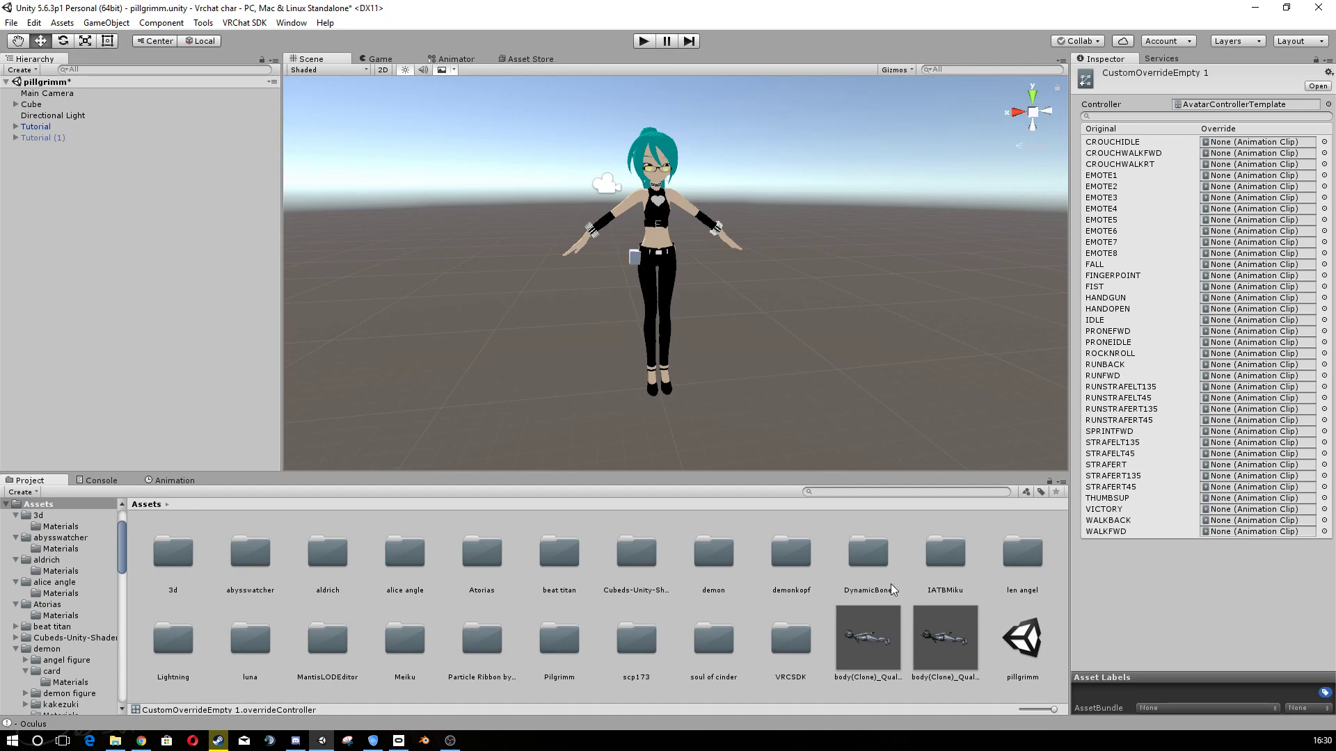
double_click(945, 555)
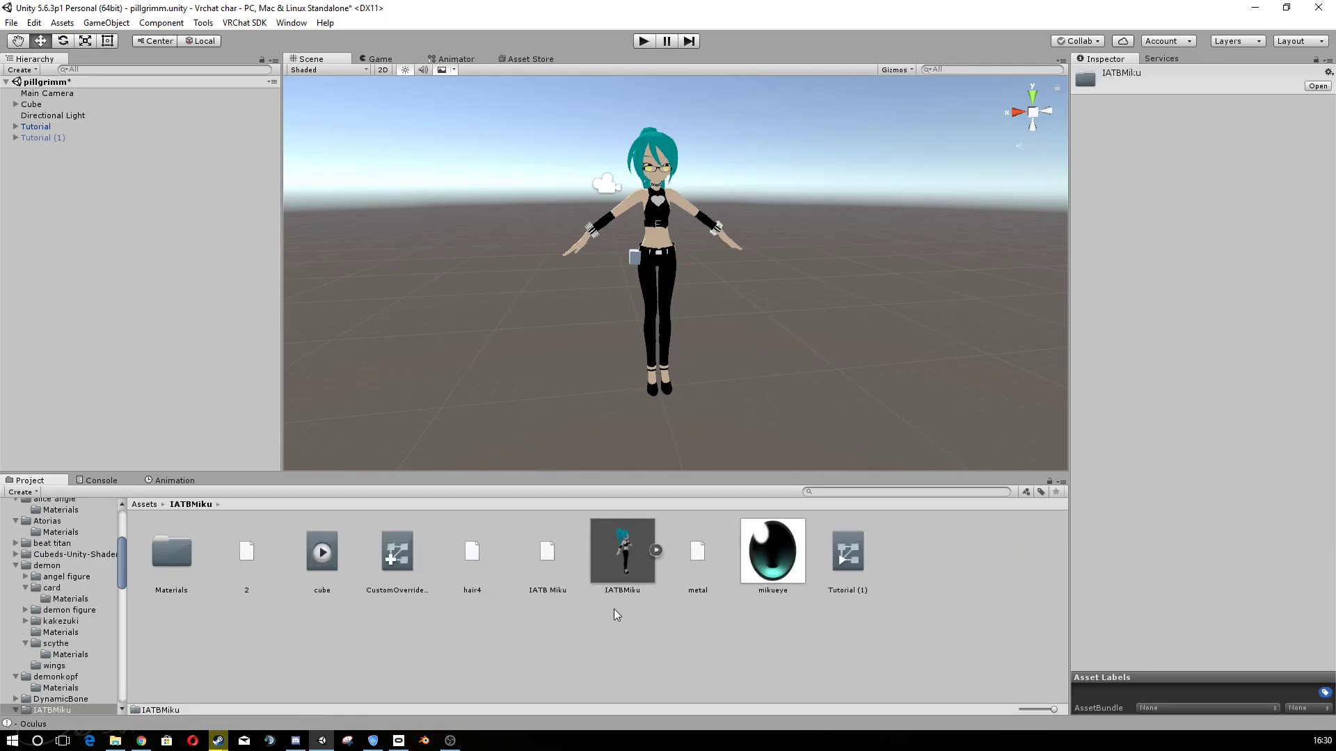
left_click(395, 560)
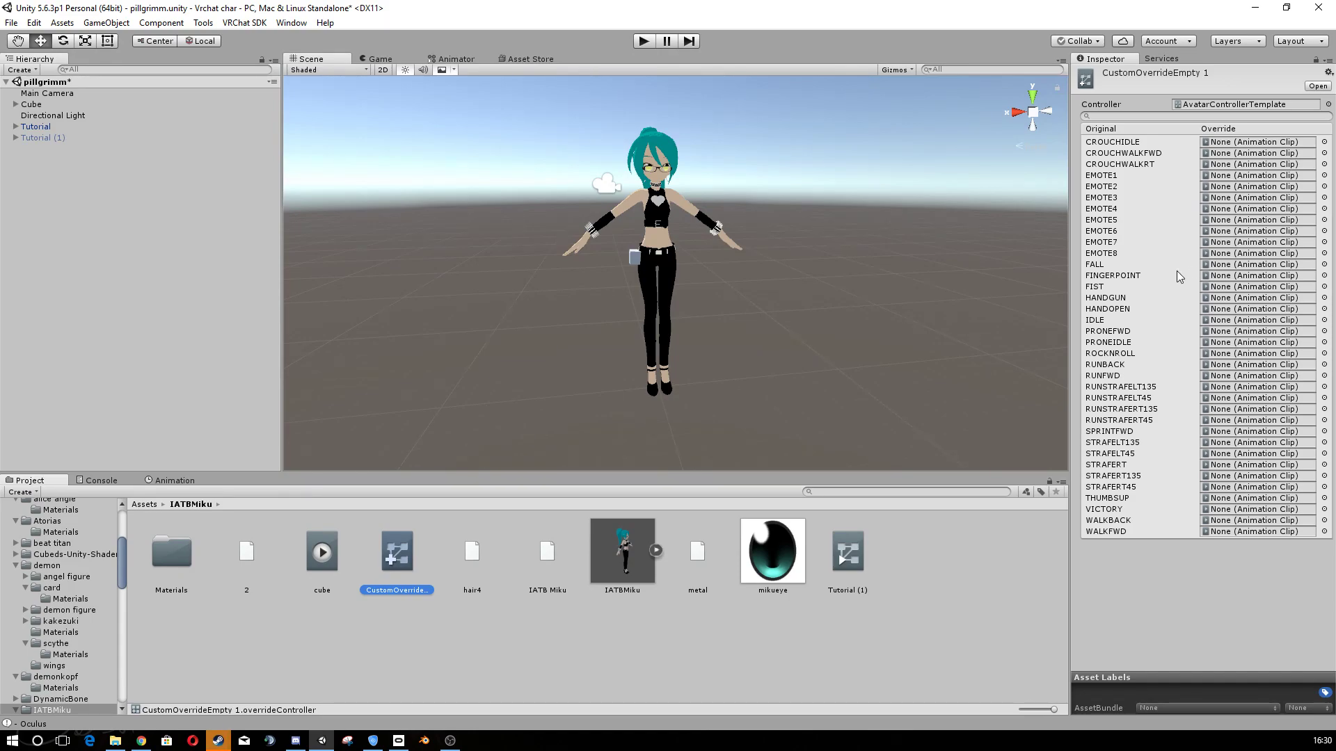
left_click(1324, 265)
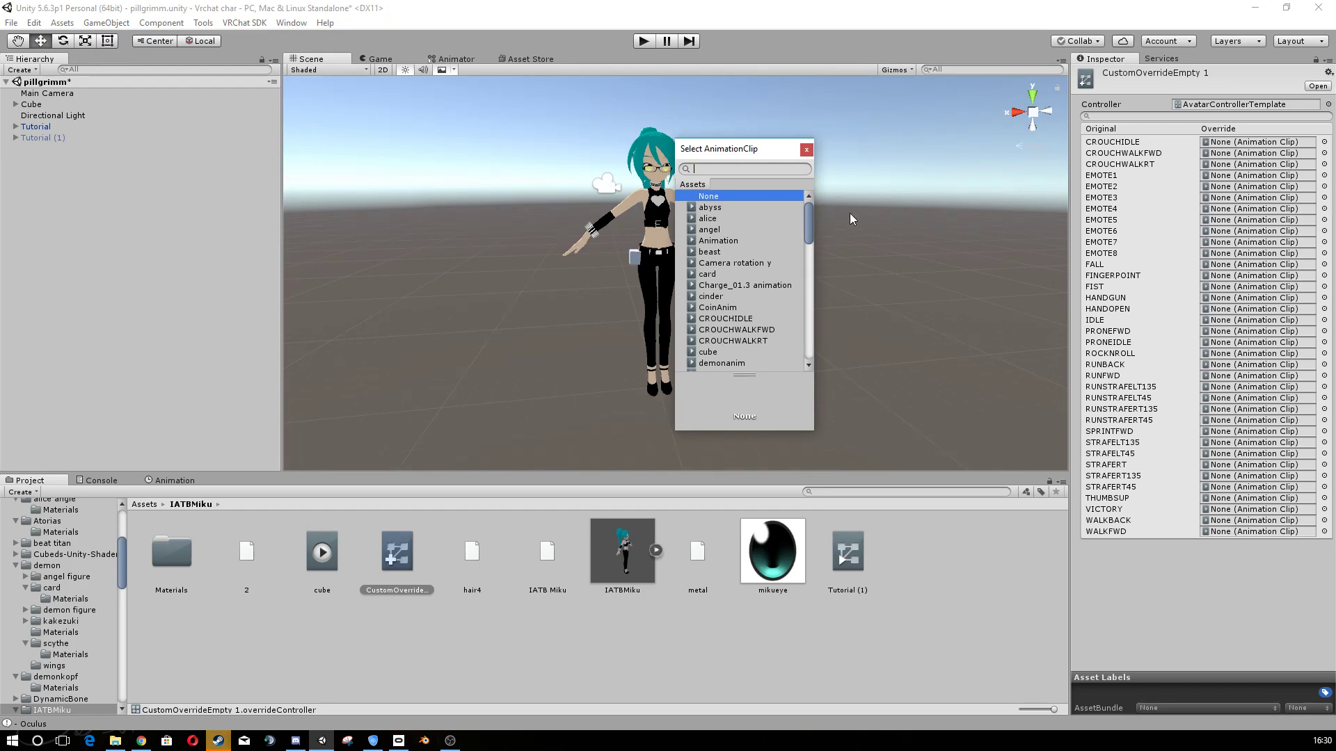
scroll(715, 261, "down", 15)
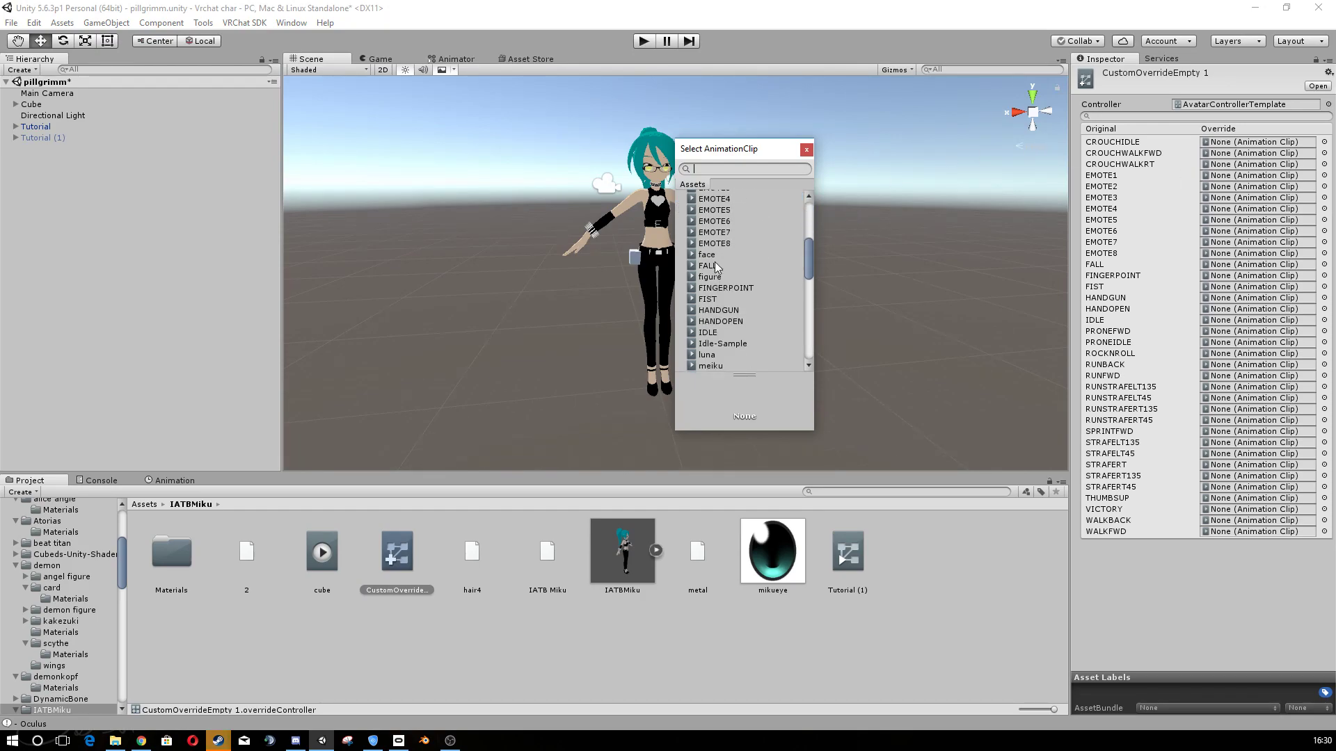
left_click(804, 150)
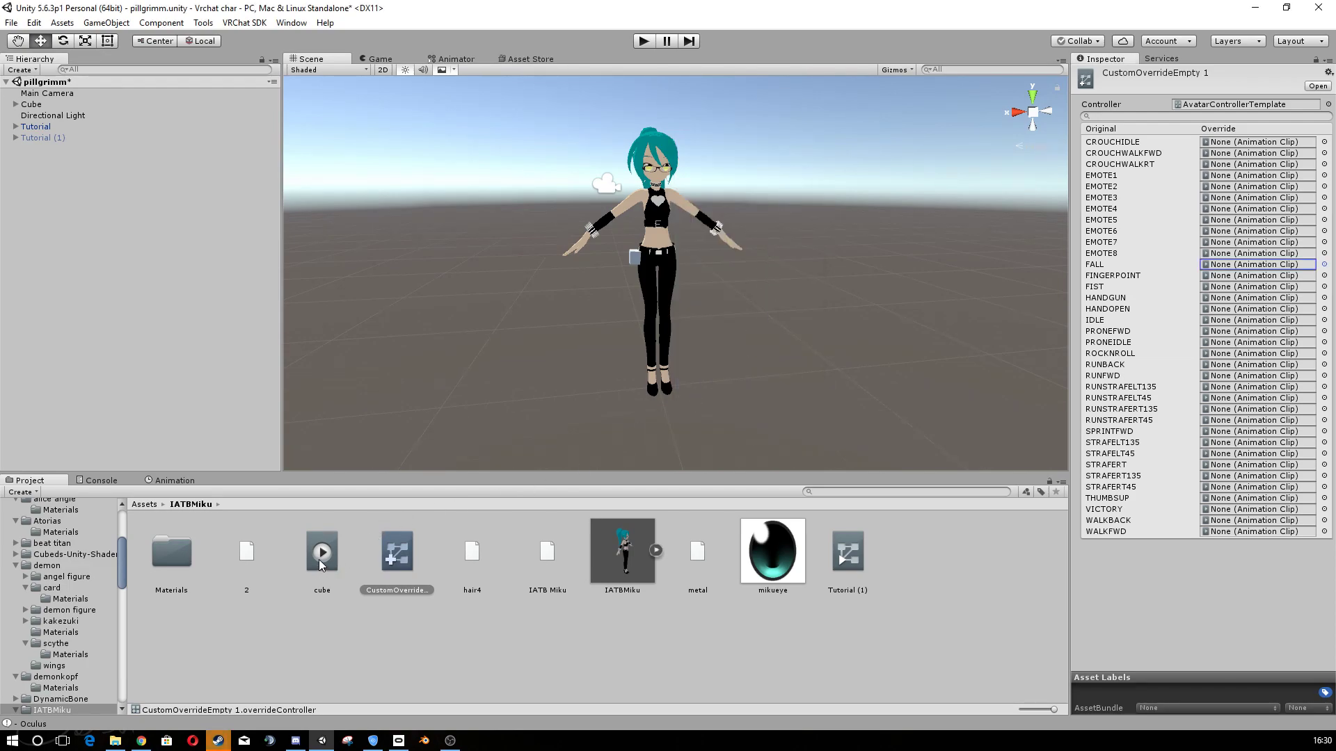
- Assign the cube animation clip to the ROCKNROLL override of CustomOverrideEmpty 1
left_click_drag(319, 557, 1226, 354)
- Assign CustomOverrideEmpty 1 as the Tutorial avatar's custom standing and custom sitting animations
left_click(39, 127)
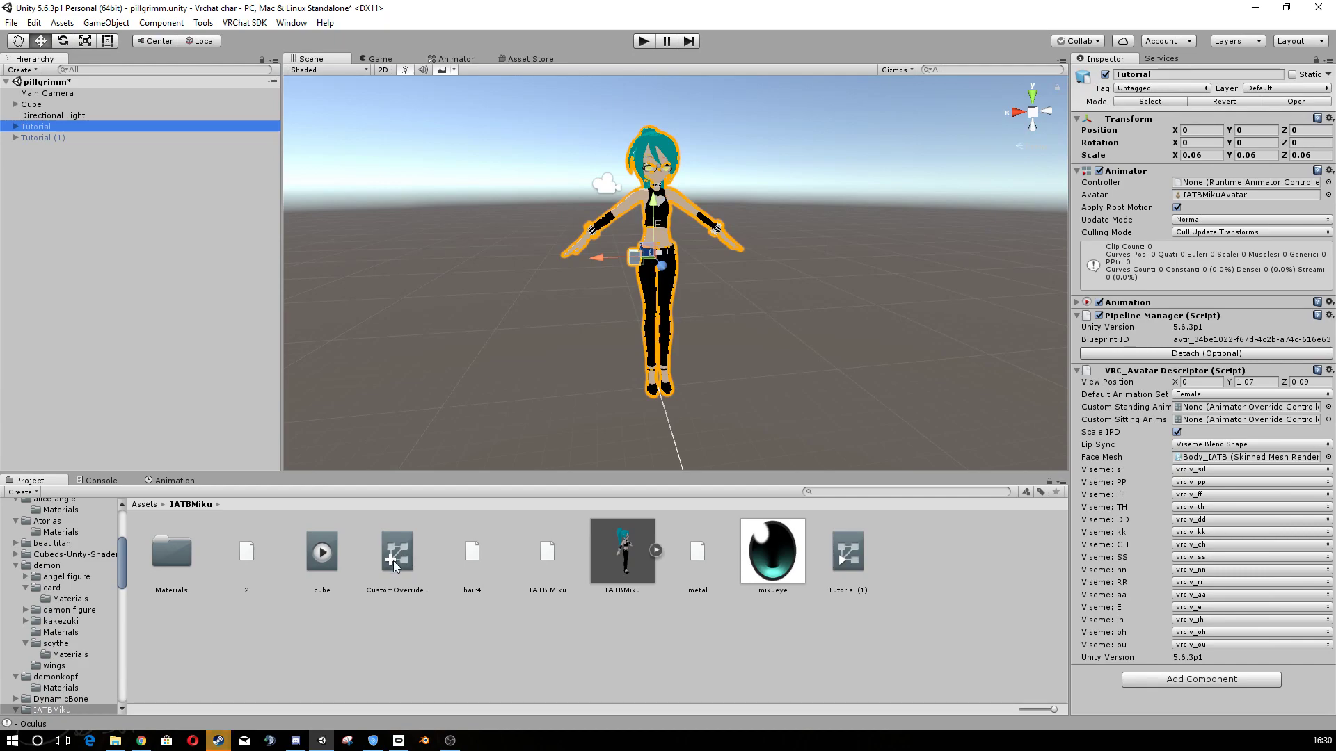
left_click_drag(400, 556, 388, 567)
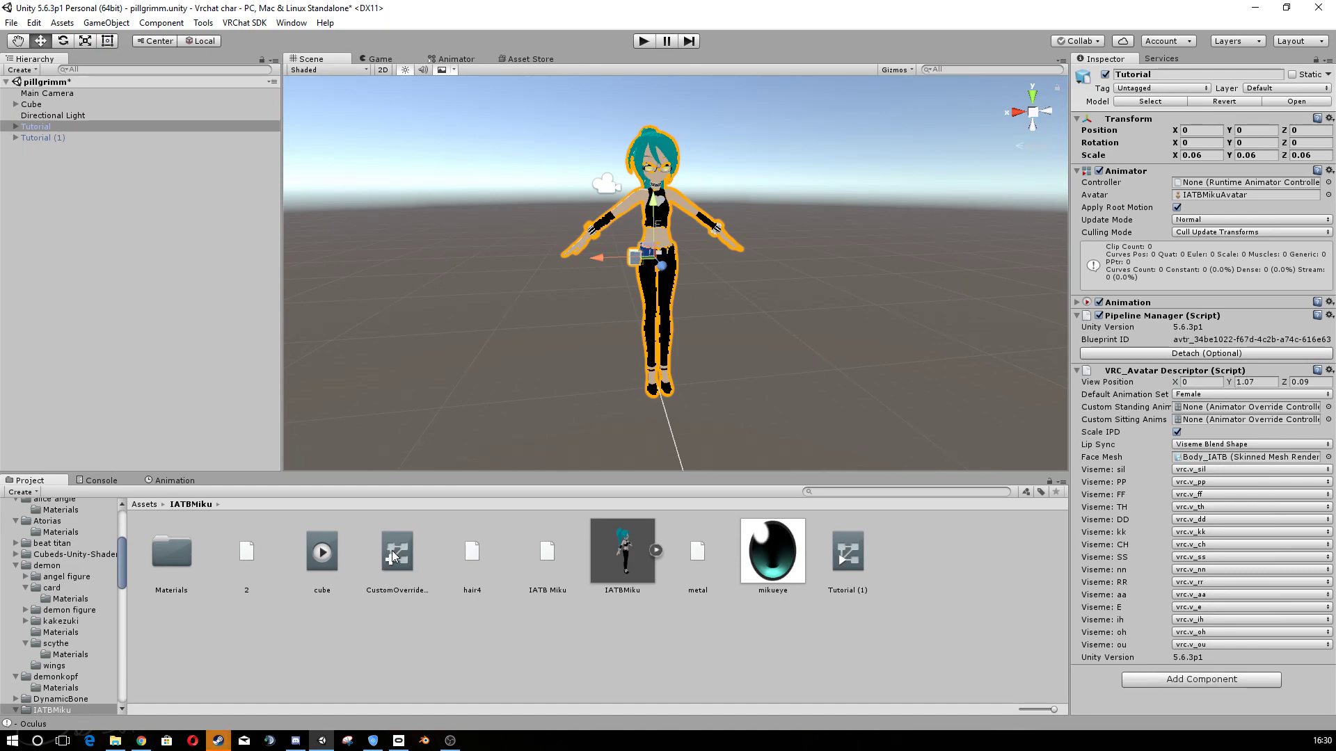
left_click_drag(391, 593, 1212, 413)
left_click_drag(398, 561, 1200, 424)
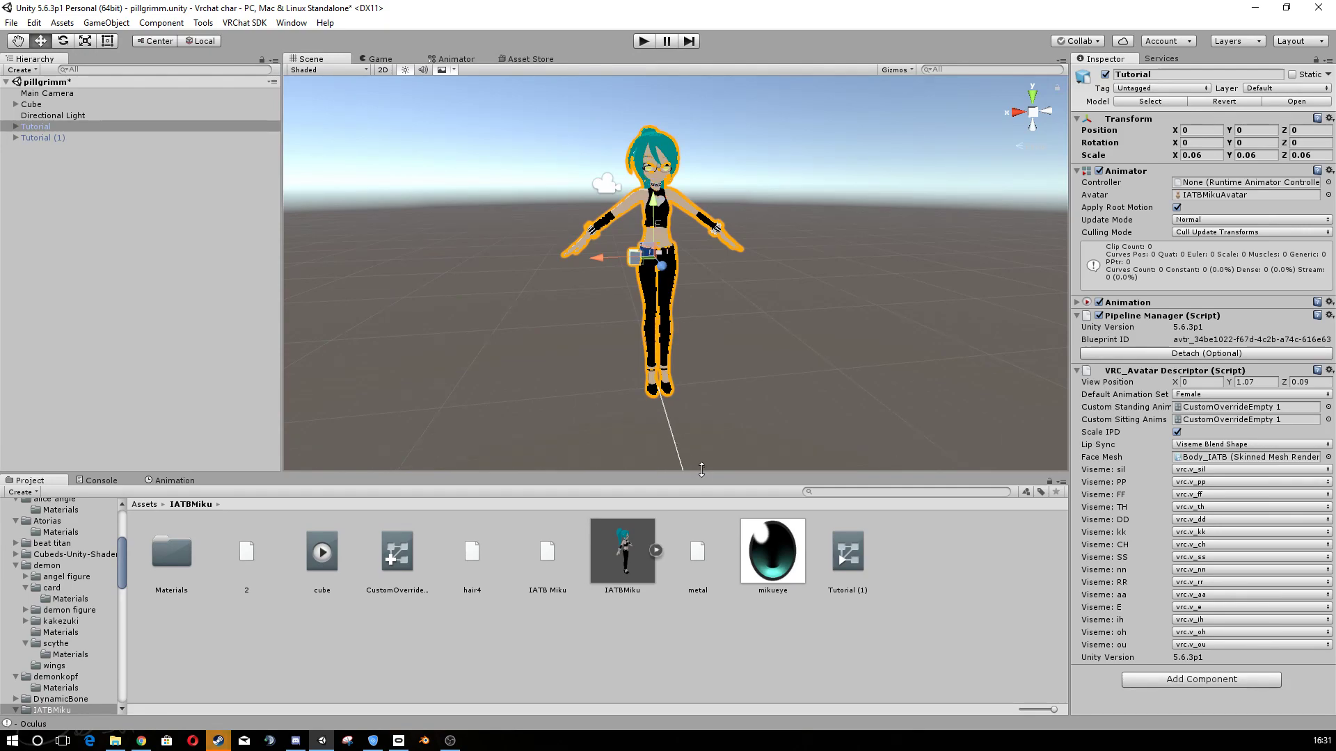
- Review the Tutorial avatar's build checks in the VRChat SDK build window and close it
left_click(254, 23)
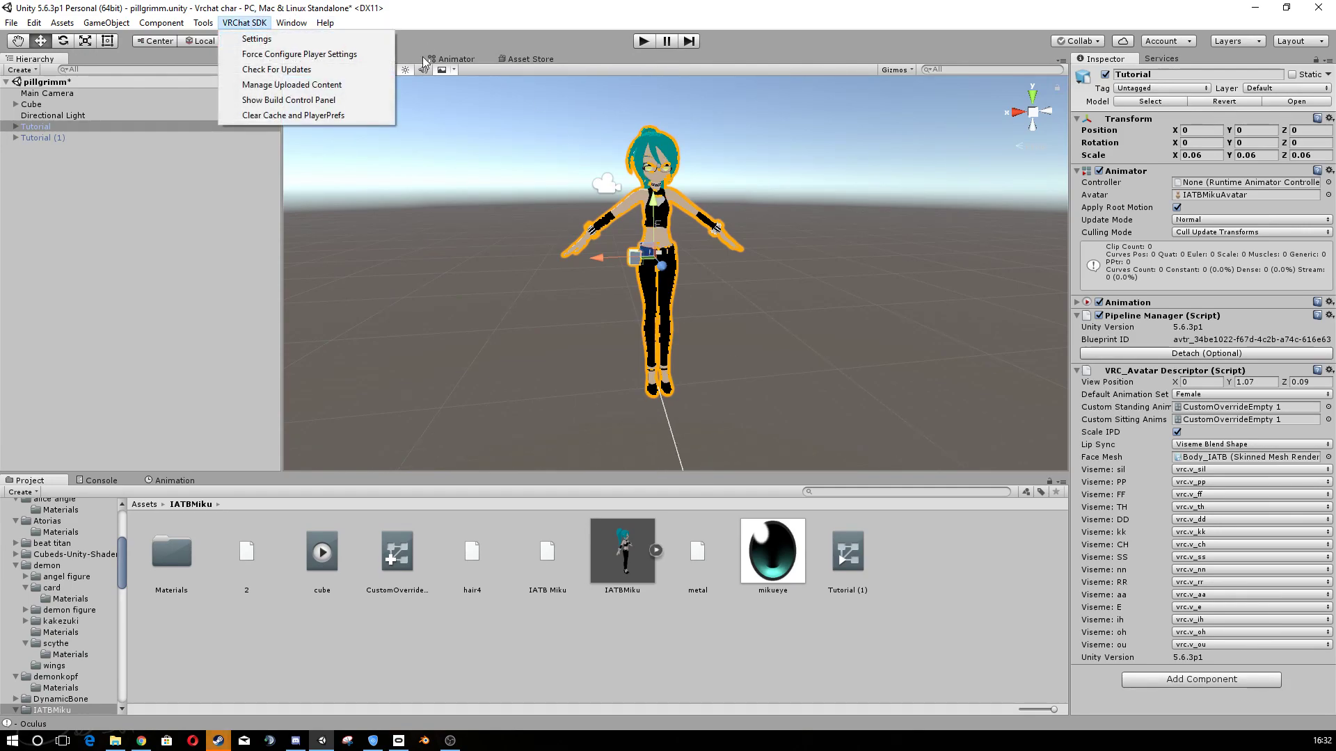
left_click(282, 84)
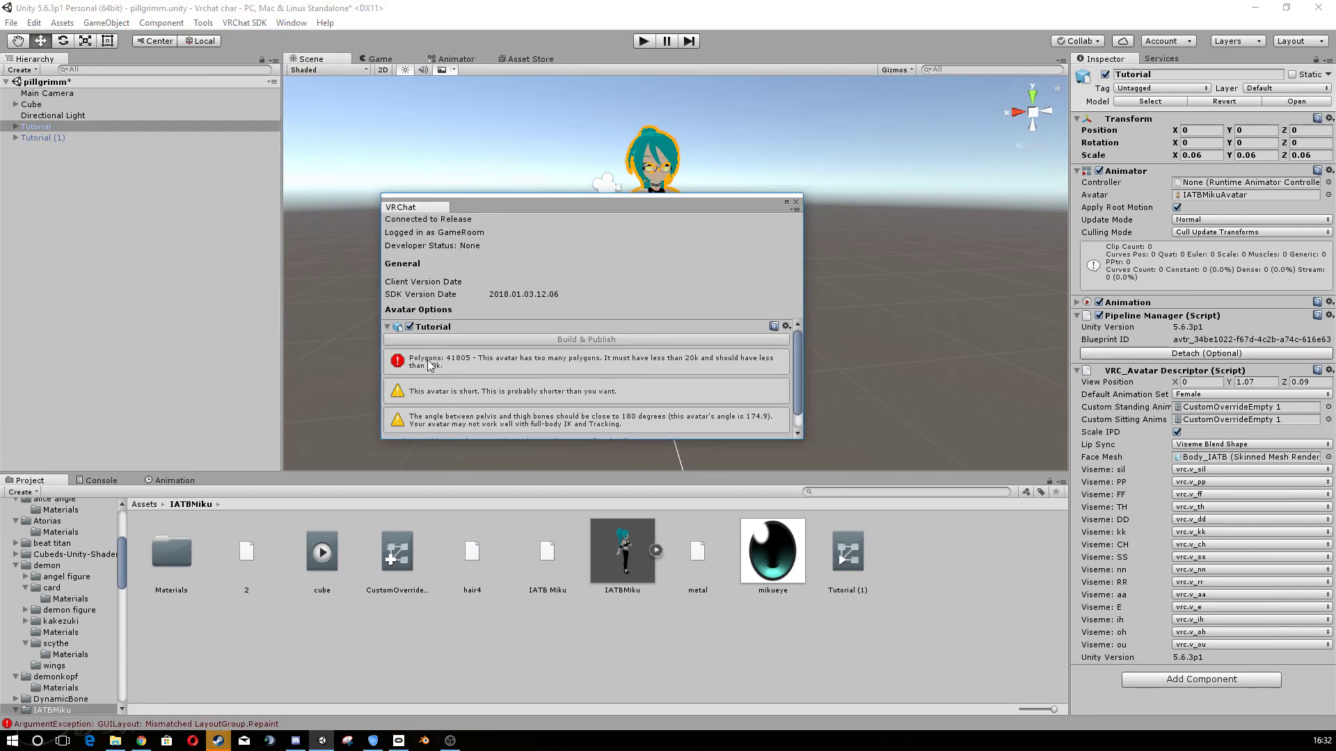
left_click(796, 202)
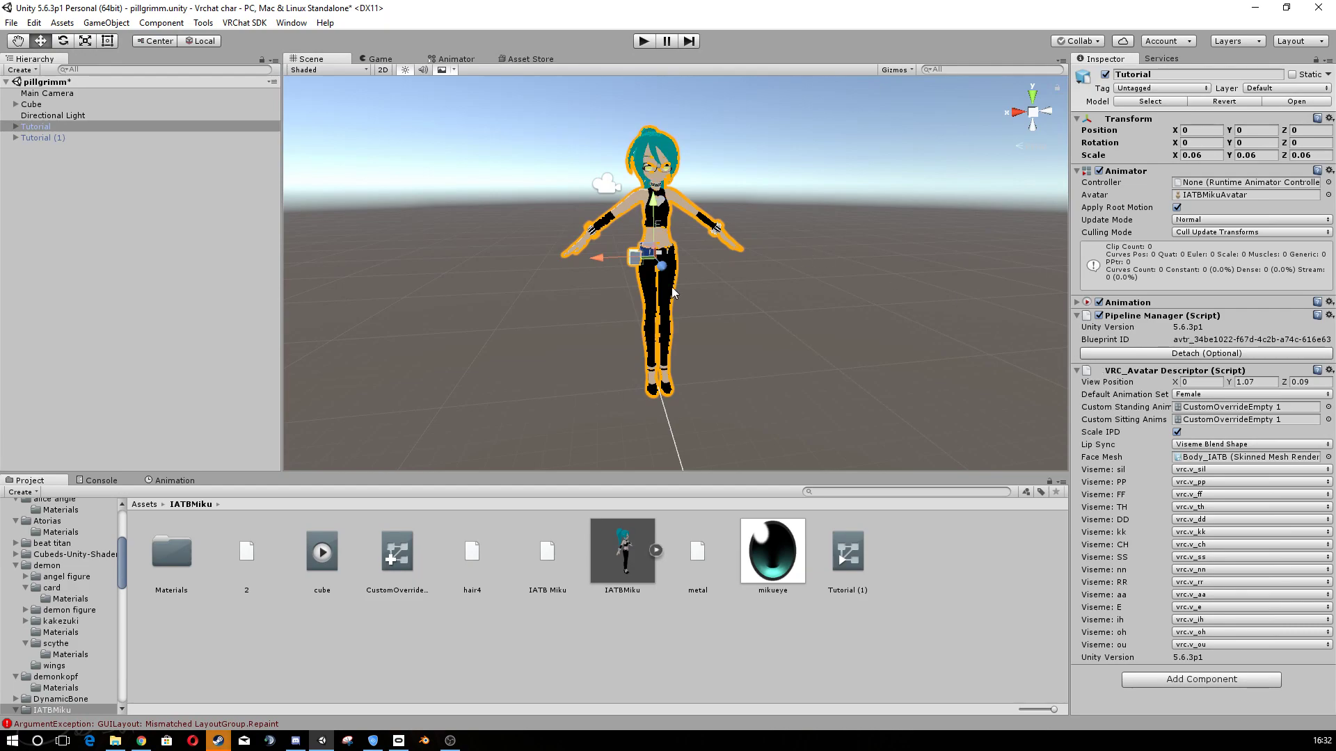
- Examine the Tutorial avatar and its hip cube up close and at full-body distance
scroll(632, 271, "up", 2)
scroll(632, 271, "up", 3)
middle_click_drag(631, 271, 663, 351)
right_click_drag(663, 351, 638, 397)
middle_click_drag(638, 397, 648, 429)
scroll(650, 432, "down", 3)
right_click_drag(659, 399, 692, 253)
middle_click_drag(661, 393, 689, 208)
right_click_drag(689, 208, 654, 224)
middle_click_drag(653, 225, 715, 246)
middle_click_drag(654, 259, 609, 229)
scroll(620, 294, "down", 5)
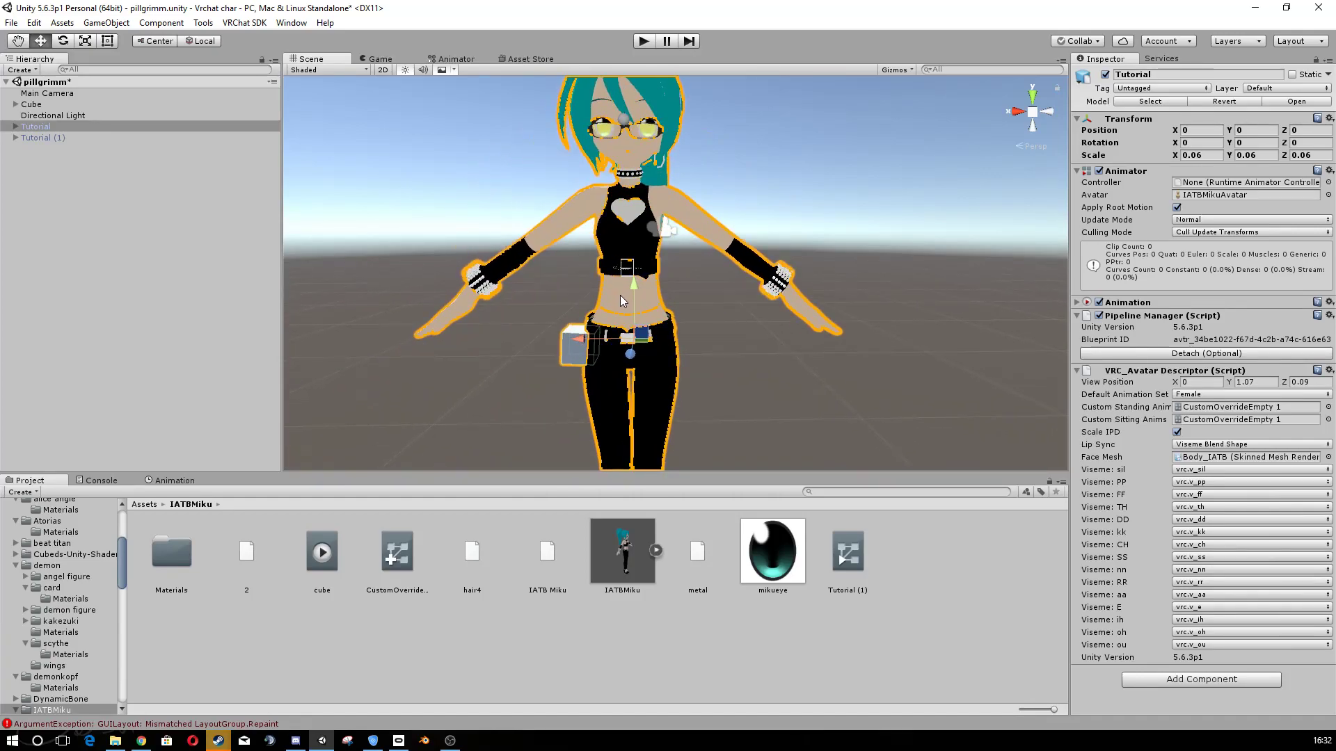
middle_click_drag(619, 294, 645, 326)
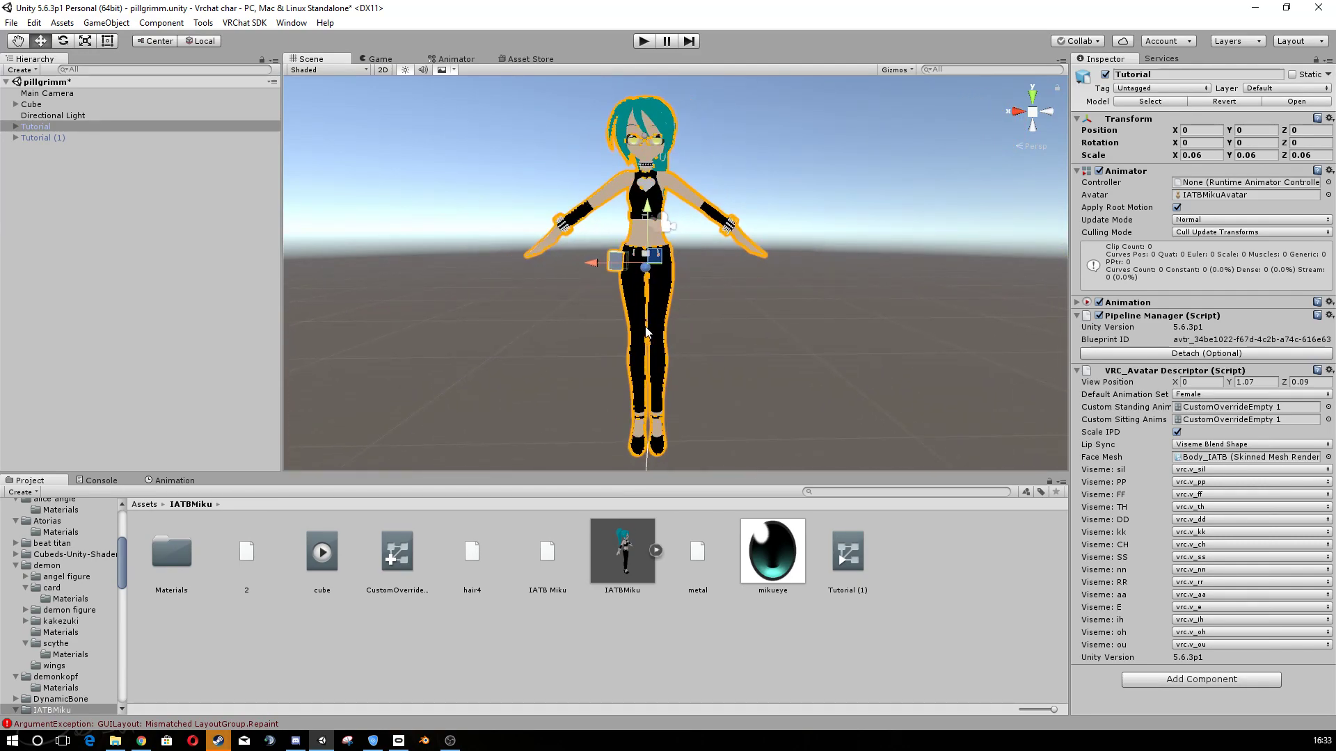